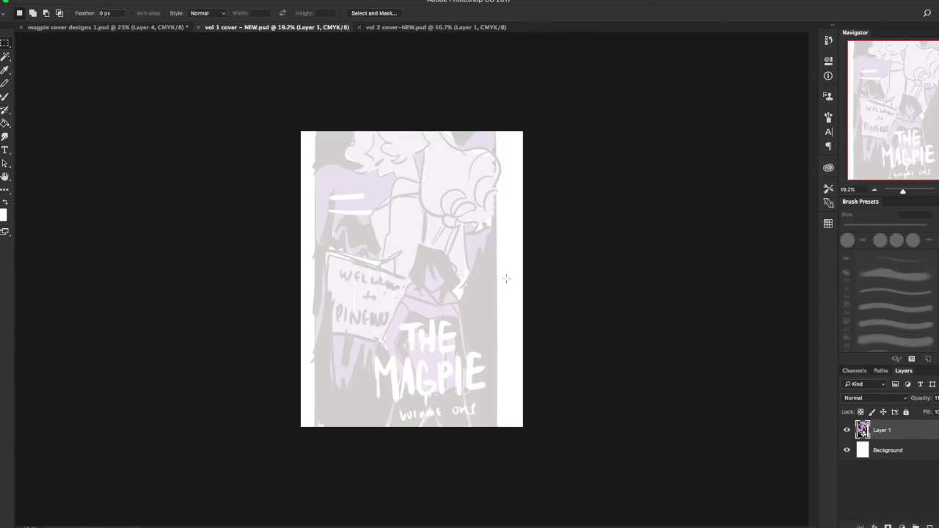
# Lock the faded cover rough on Layer 1 and add a new layer above it for the sketch.
pyautogui.click(906, 412)
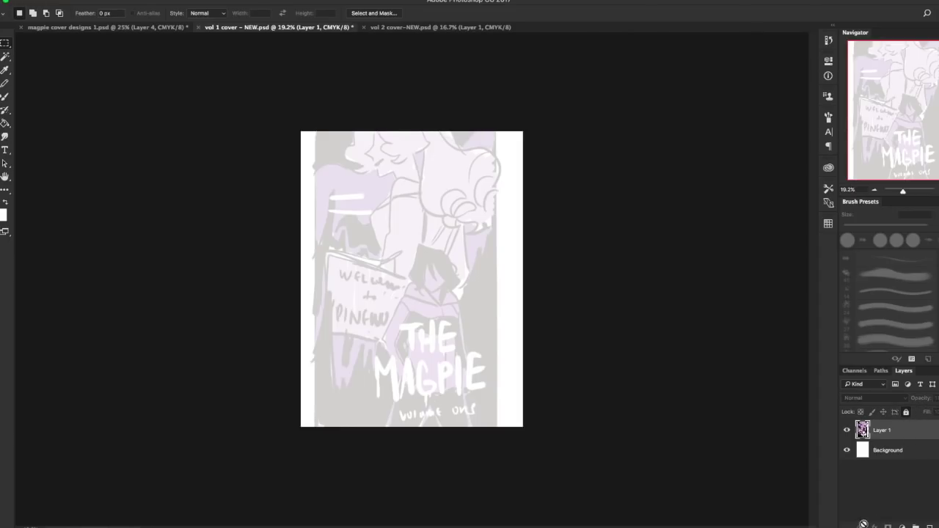
pyautogui.click(929, 526)
pyautogui.press('super+equal')
pyautogui.press('b')
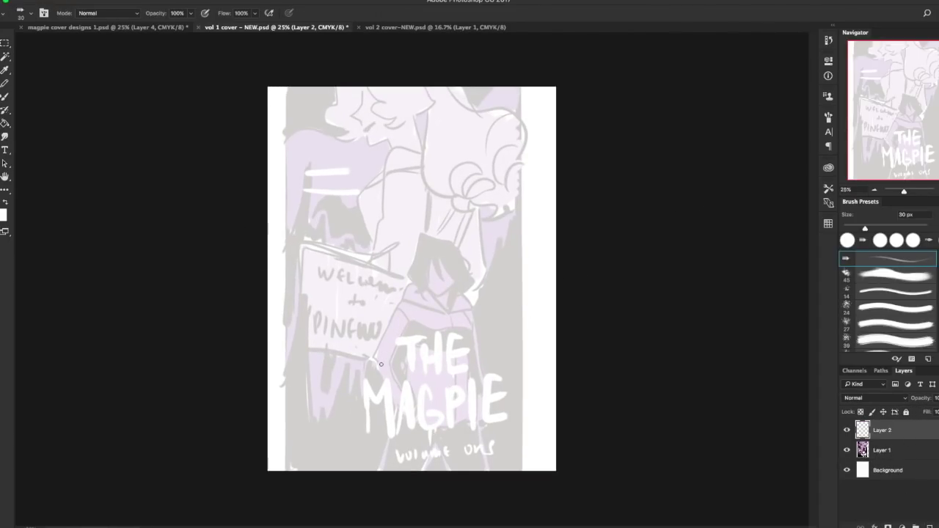
pyautogui.moveTo(359, 87); pyautogui.dragTo(353, 111)
pyautogui.press('e')
pyautogui.press('b')
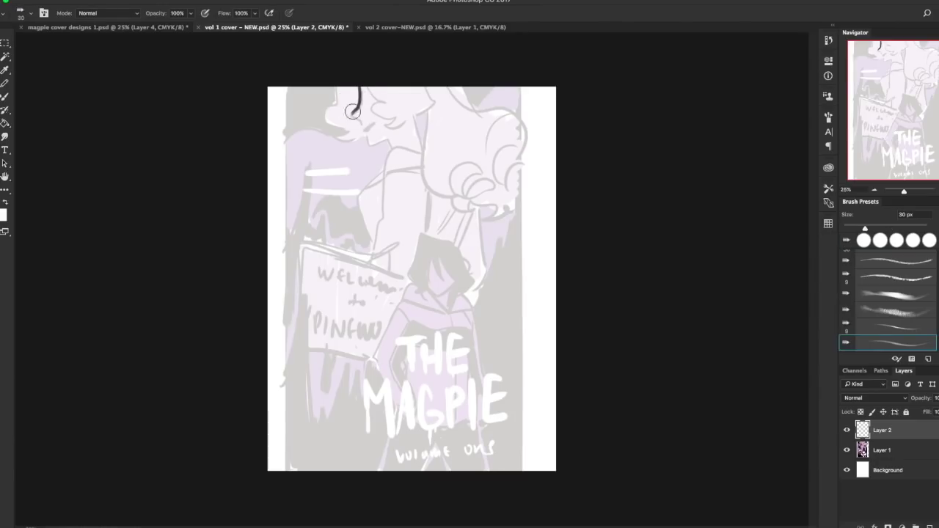
pyautogui.press('super+z')
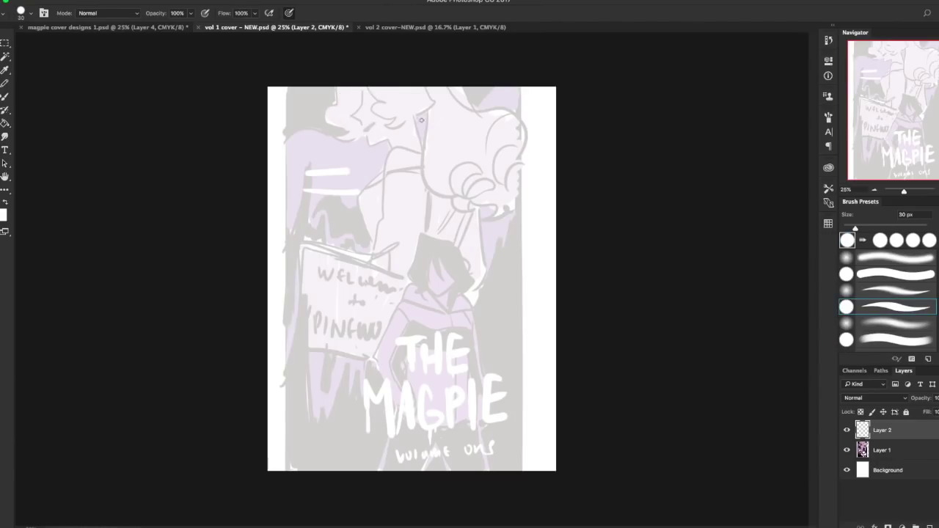
# Sketch the large background figure's face profile, coat back and sleeves over the rough with a 30 px brush.
pyautogui.moveTo(360, 88)
pyautogui.mouseDown()
pyautogui.moveTo(366, 114)
pyautogui.moveTo(363, 126)
pyautogui.moveTo(424, 150)
pyautogui.moveTo(361, 185)
pyautogui.moveTo(370, 226)
pyautogui.mouseUp()
pyautogui.moveTo(381, 185)
pyautogui.mouseDown()
pyautogui.moveTo(374, 231)
pyautogui.moveTo(411, 191)
pyautogui.moveTo(424, 233)
pyautogui.mouseUp()
pyautogui.moveTo(462, 207)
pyautogui.mouseDown()
pyautogui.moveTo(438, 233)
pyautogui.moveTo(471, 298)
pyautogui.mouseUp()
# Sketch the large figure's curly hair around the face at the upper edge of the page.
pyautogui.moveTo(444, 88)
pyautogui.mouseDown()
pyautogui.moveTo(419, 110)
pyautogui.moveTo(427, 117)
pyautogui.mouseUp()
pyautogui.moveTo(371, 87); pyautogui.dragTo(384, 101)
pyautogui.moveTo(384, 101)
pyautogui.mouseDown()
pyautogui.moveTo(375, 121)
pyautogui.moveTo(406, 115)
pyautogui.mouseUp()
pyautogui.moveTo(405, 115)
pyautogui.mouseDown()
pyautogui.moveTo(402, 91)
pyautogui.moveTo(416, 104)
pyautogui.mouseUp()
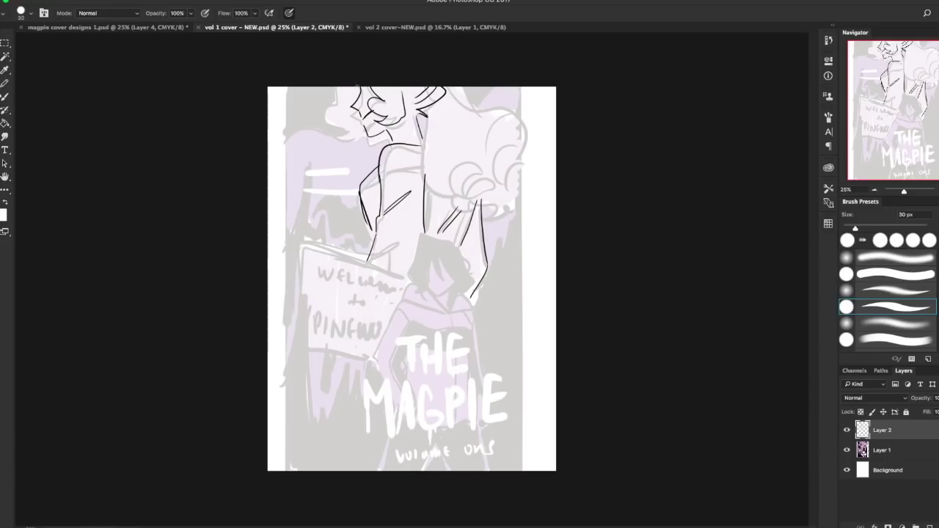
pyautogui.moveTo(342, 88)
pyautogui.mouseDown()
pyautogui.moveTo(326, 115)
pyautogui.moveTo(353, 138)
pyautogui.mouseUp()
pyautogui.moveTo(367, 85); pyautogui.dragTo(362, 93)
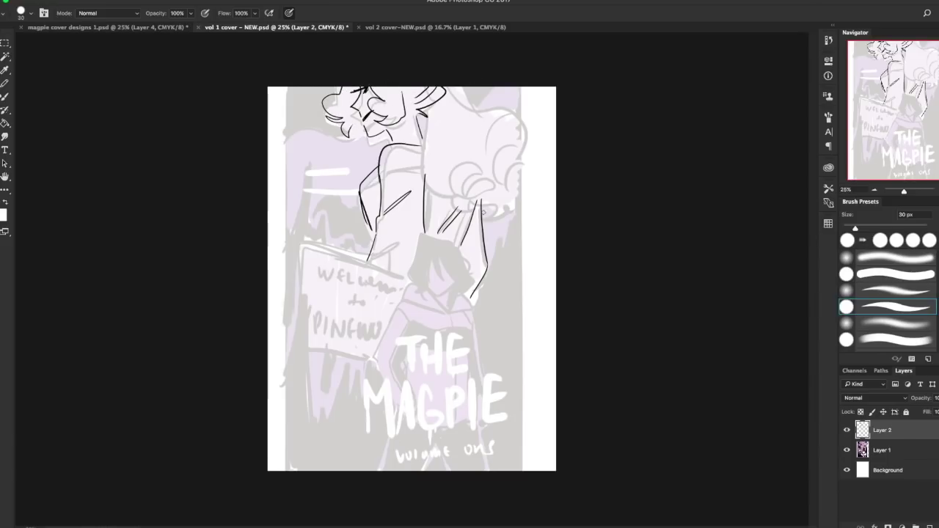
# Lasso the large figure's body lines, move them slightly upward and deselect.
pyautogui.press('l')
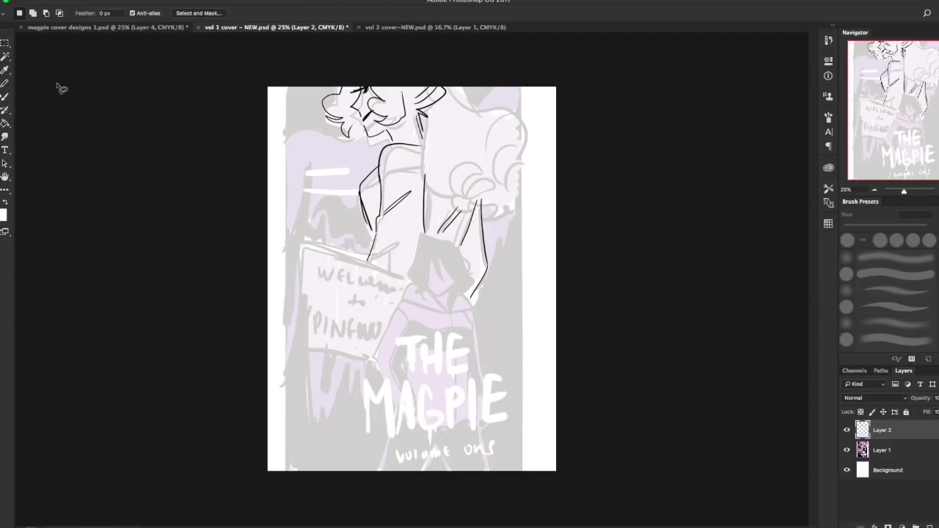
pyautogui.moveTo(444, 142)
pyautogui.mouseDown()
pyautogui.moveTo(367, 151)
pyautogui.moveTo(452, 147)
pyautogui.mouseUp()
pyautogui.hotkey('ctrl', 't')
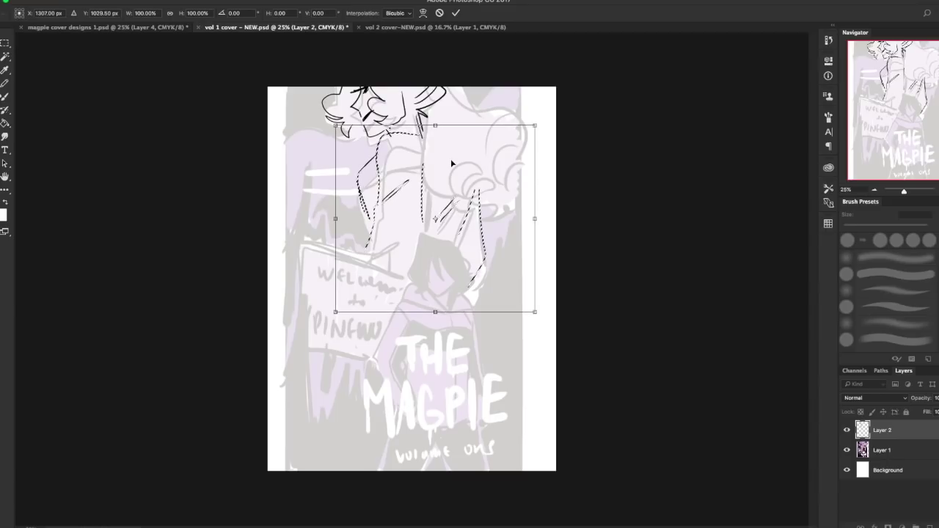
pyautogui.press('Return')
pyautogui.hotkey('ctrl', 'd')
pyautogui.press('b')
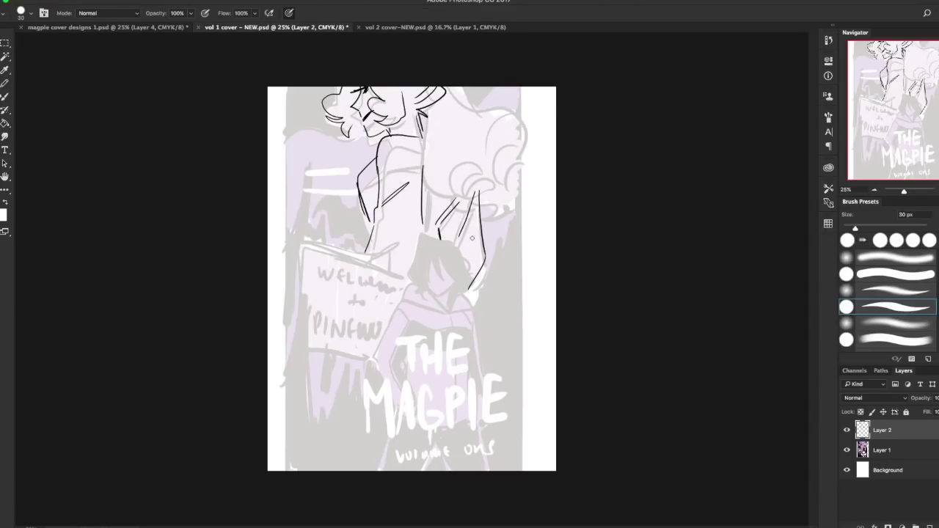
pyautogui.hotkey('ctrl', 'z')
pyautogui.keyDown('ctrl'); pyautogui.click(469, 213); pyautogui.keyUp('ctrl')
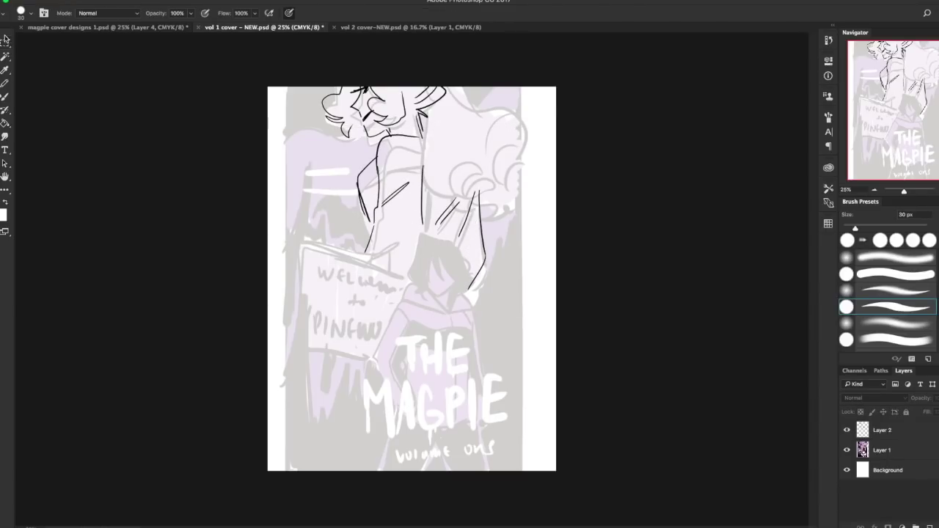
pyautogui.moveTo(4, 35); pyautogui.dragTo(1, 54)
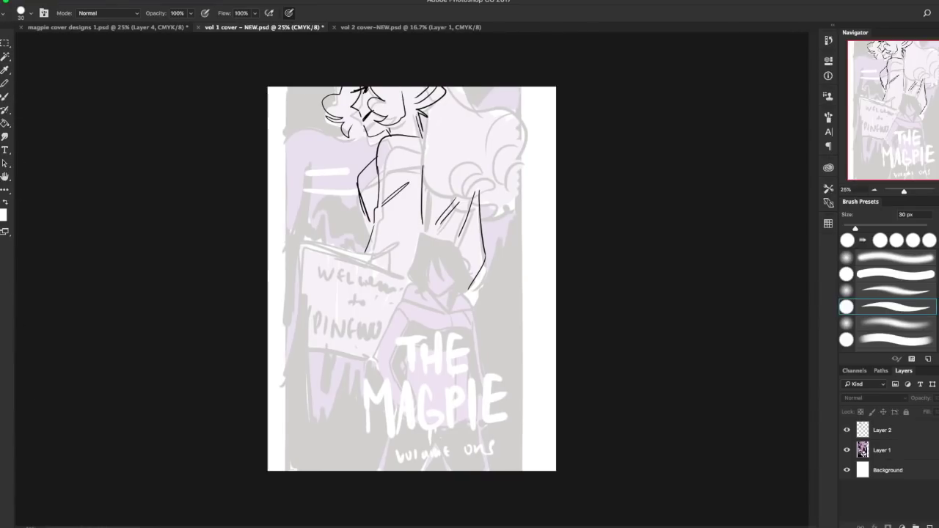
pyautogui.click(2, 29)
pyautogui.click(571, 307)
pyautogui.click(548, 175)
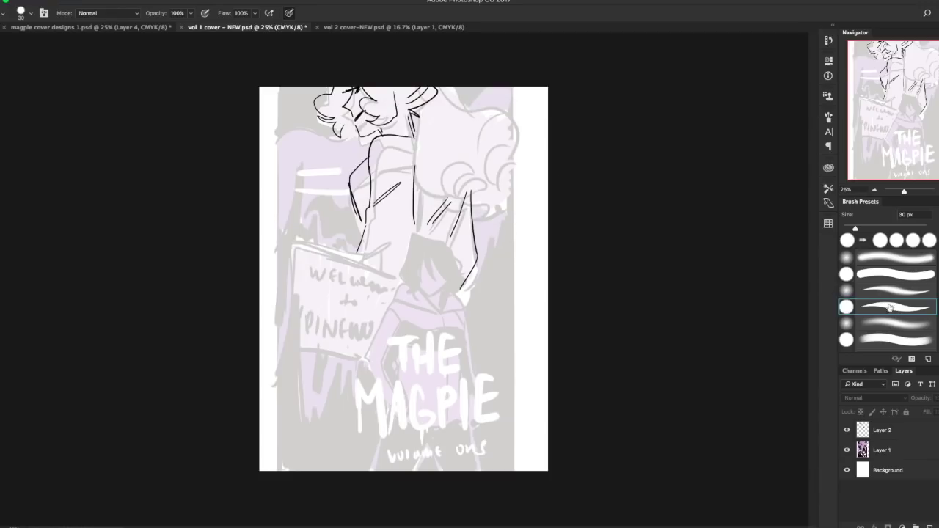
# Select Layer 2 and sketch the outer contour of the large figure's voluminous hair beyond the rough's edge.
pyautogui.click(899, 432)
pyautogui.press('e')
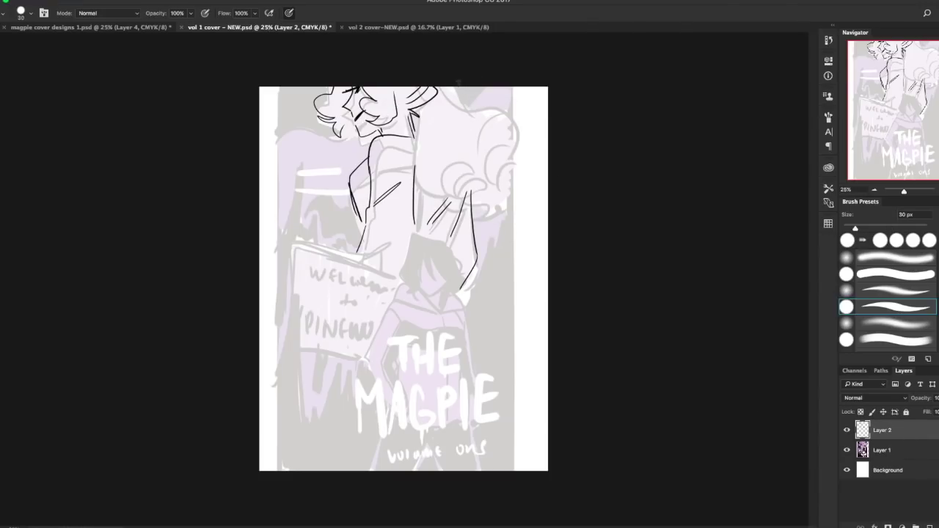
pyautogui.moveTo(500, 148)
pyautogui.mouseDown()
pyautogui.moveTo(465, 102)
pyautogui.moveTo(520, 132)
pyautogui.mouseUp()
pyautogui.press('b')
pyautogui.moveTo(467, 101)
pyautogui.mouseDown()
pyautogui.moveTo(532, 110)
pyautogui.moveTo(521, 144)
pyautogui.mouseUp()
pyautogui.moveTo(530, 141); pyautogui.dragTo(520, 168)
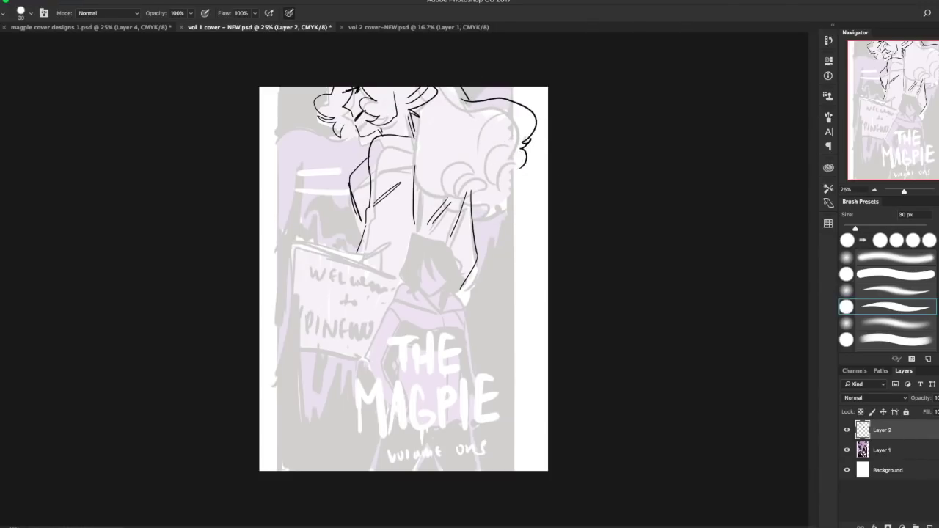
# Draw the inner swirls and curly ends of the large figure's voluminous hair over the back.
pyautogui.moveTo(517, 113); pyautogui.dragTo(477, 133)
pyautogui.moveTo(418, 108)
pyautogui.mouseDown()
pyautogui.moveTo(415, 177)
pyautogui.moveTo(488, 192)
pyautogui.mouseUp()
pyautogui.moveTo(409, 166)
pyautogui.mouseDown()
pyautogui.moveTo(440, 173)
pyautogui.moveTo(474, 151)
pyautogui.moveTo(513, 192)
pyautogui.moveTo(536, 130)
pyautogui.moveTo(542, 163)
pyautogui.moveTo(493, 170)
pyautogui.moveTo(479, 103)
pyautogui.moveTo(491, 104)
pyautogui.mouseUp()
pyautogui.moveTo(468, 207)
pyautogui.mouseDown()
pyautogui.moveTo(491, 217)
pyautogui.moveTo(535, 180)
pyautogui.mouseUp()
# Erase and redraw the lines at the large figure's neck, and add a curved seam across the coat's shoulders.
pyautogui.press('e')
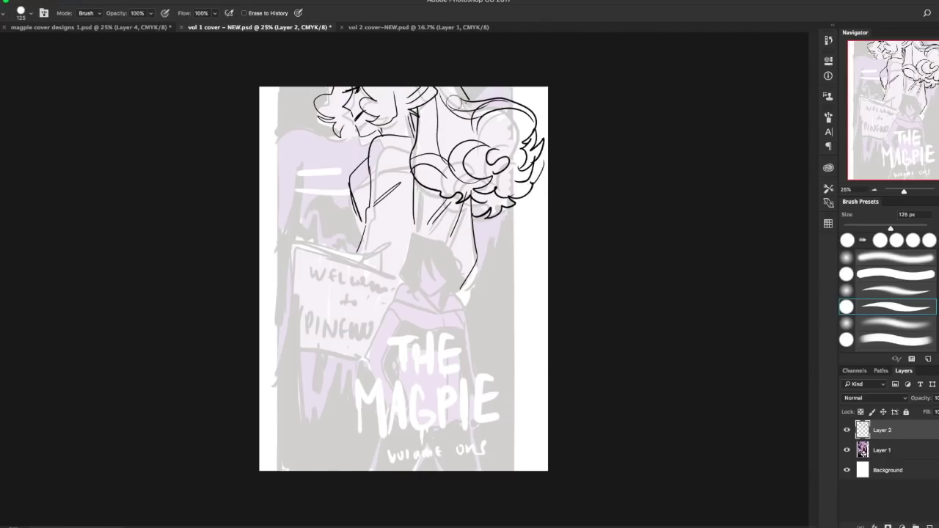
pyautogui.moveTo(425, 107)
pyautogui.mouseDown()
pyautogui.moveTo(434, 91)
pyautogui.moveTo(417, 133)
pyautogui.mouseUp()
pyautogui.press('b')
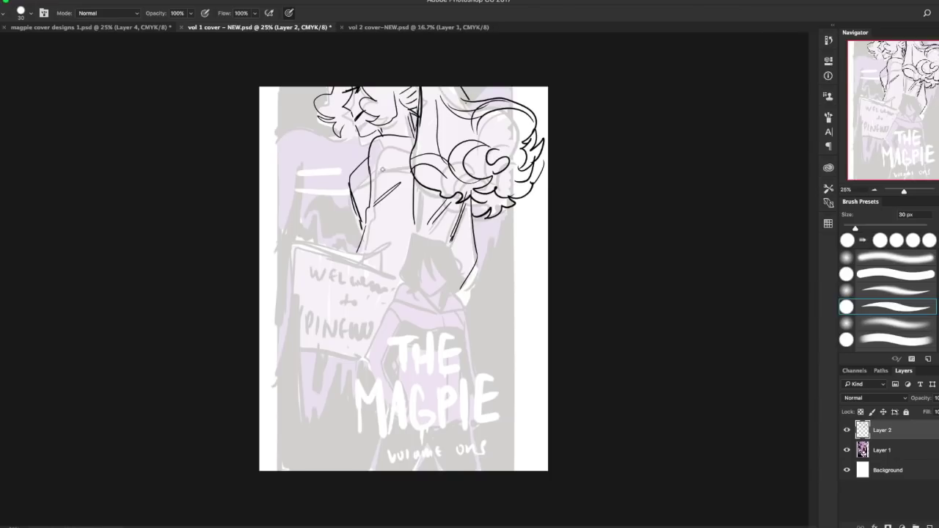
pyautogui.moveTo(369, 161); pyautogui.dragTo(413, 157)
pyautogui.press('e')
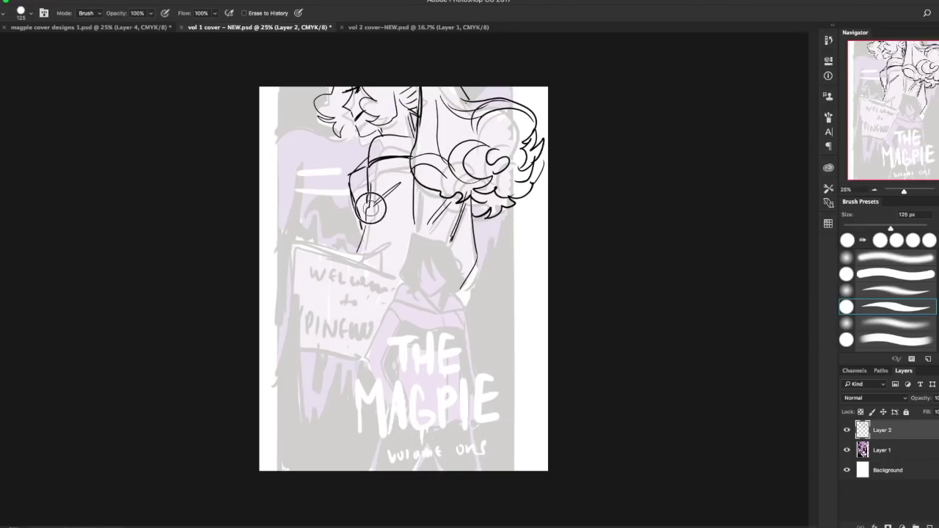
# Sketch the small foreground figure's shoulders and both arms, with one elbow bent outward.
pyautogui.press('b')
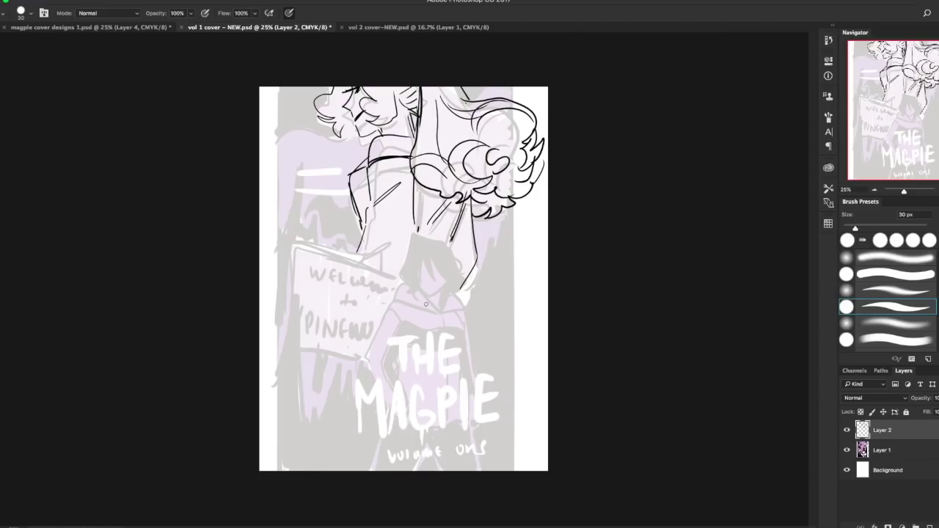
pyautogui.moveTo(409, 298)
pyautogui.mouseDown()
pyautogui.moveTo(373, 335)
pyautogui.moveTo(366, 370)
pyautogui.mouseUp()
pyautogui.moveTo(463, 303)
pyautogui.mouseDown()
pyautogui.moveTo(477, 366)
pyautogui.moveTo(464, 330)
pyautogui.moveTo(458, 386)
pyautogui.mouseUp()
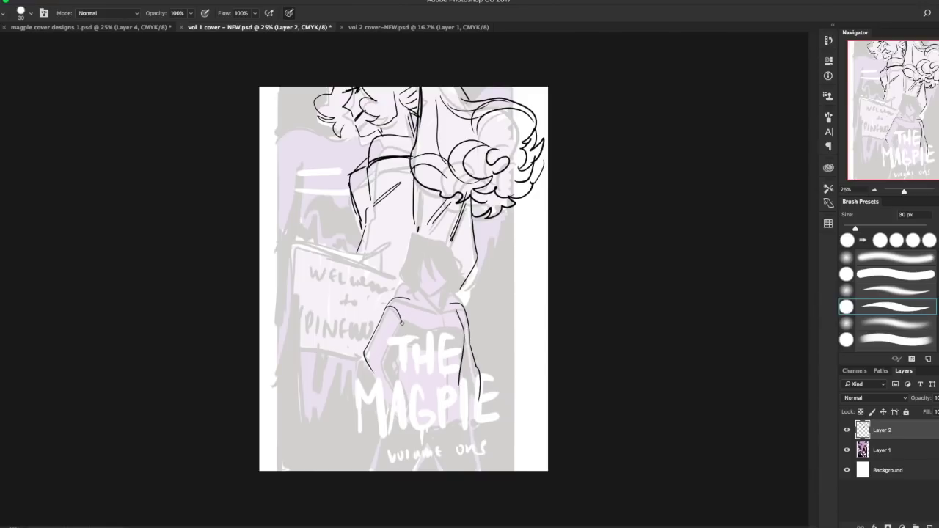
pyautogui.moveTo(404, 334)
pyautogui.mouseDown()
pyautogui.moveTo(402, 379)
pyautogui.moveTo(388, 396)
pyautogui.moveTo(414, 405)
pyautogui.mouseUp()
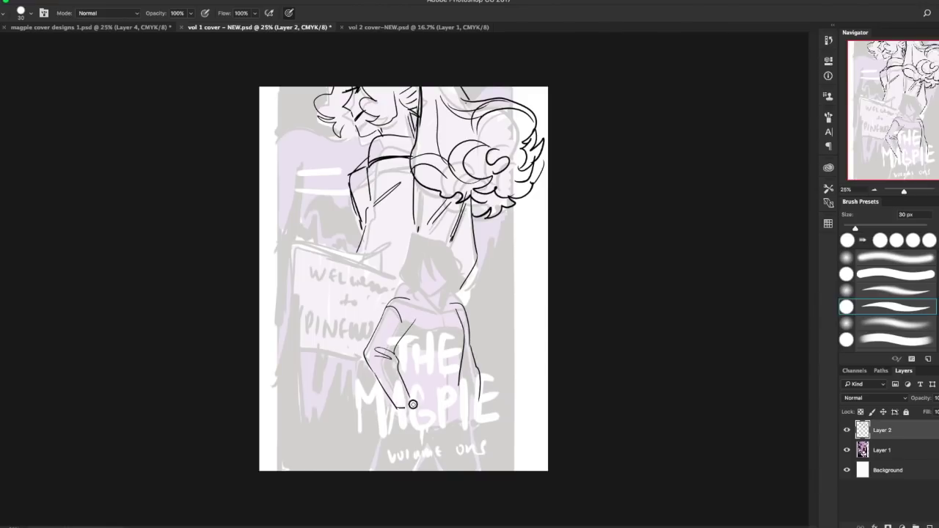
# Sketch the small figure's collar, face and bob-length hair, with dark strands falling over the face.
pyautogui.moveTo(400, 278)
pyautogui.mouseDown()
pyautogui.moveTo(450, 311)
pyautogui.moveTo(453, 291)
pyautogui.moveTo(451, 298)
pyautogui.mouseUp()
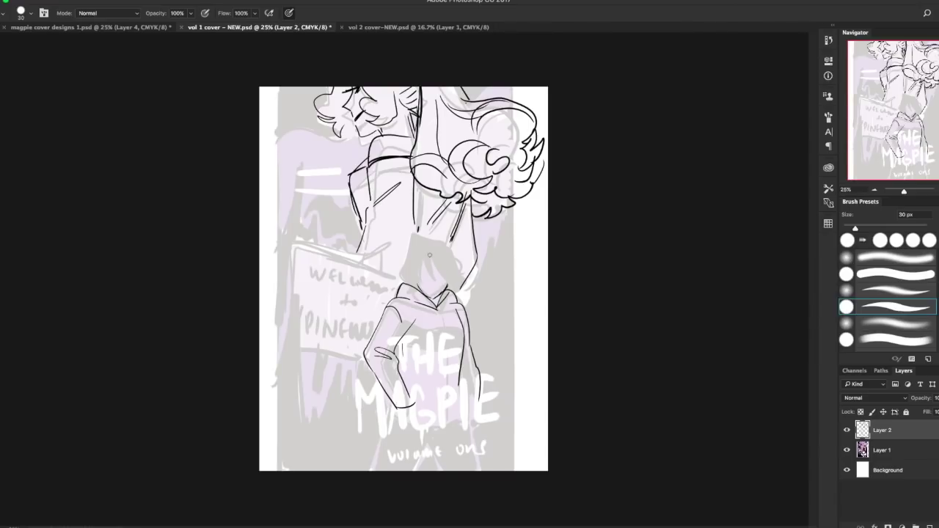
pyautogui.moveTo(444, 242)
pyautogui.mouseDown()
pyautogui.moveTo(409, 266)
pyautogui.moveTo(460, 258)
pyautogui.moveTo(447, 304)
pyautogui.mouseUp()
pyautogui.moveTo(423, 264)
pyautogui.mouseDown()
pyautogui.moveTo(436, 255)
pyautogui.moveTo(445, 297)
pyautogui.mouseUp()
pyautogui.moveTo(424, 256)
pyautogui.mouseDown()
pyautogui.moveTo(420, 284)
pyautogui.moveTo(448, 288)
pyautogui.mouseUp()
pyautogui.moveTo(445, 264); pyautogui.dragTo(455, 287)
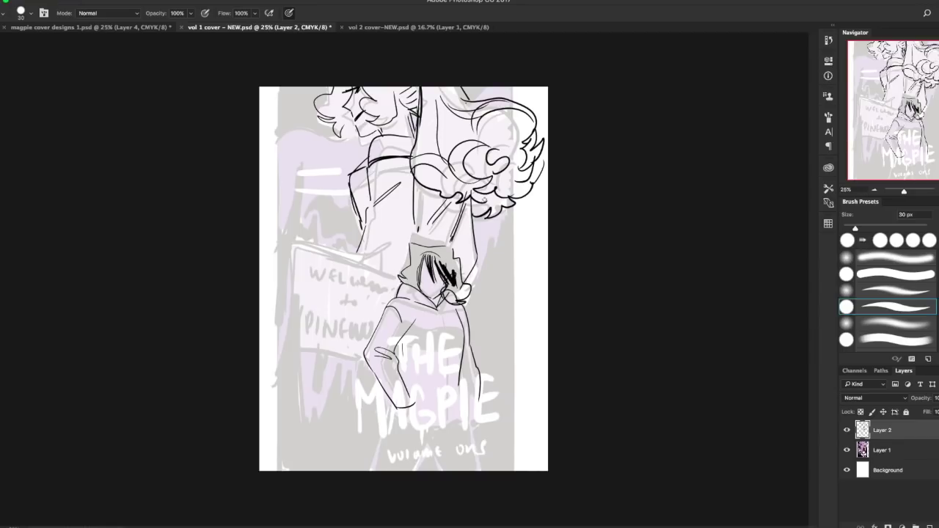
# Draw the small figure's jacket hem, center front opening and horizontal chest band.
pyautogui.moveTo(470, 414); pyautogui.dragTo(406, 423)
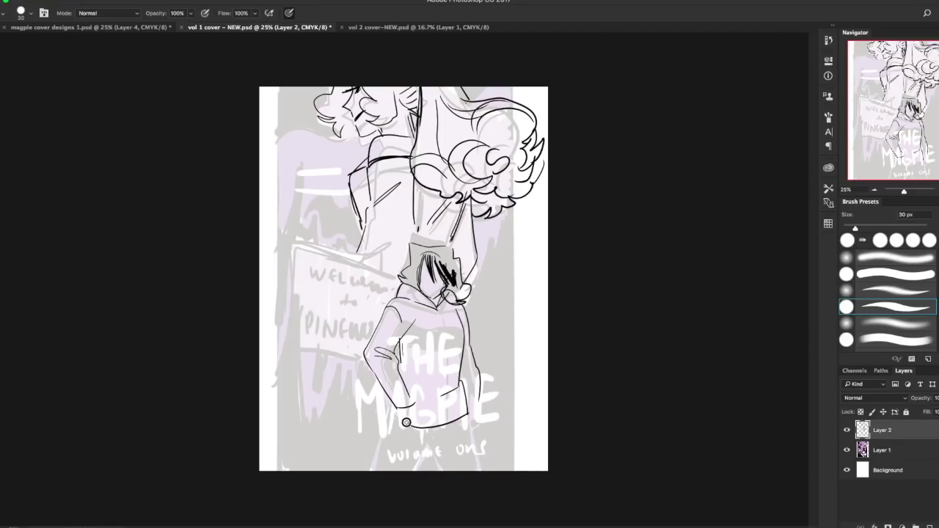
pyautogui.moveTo(439, 305); pyautogui.dragTo(442, 399)
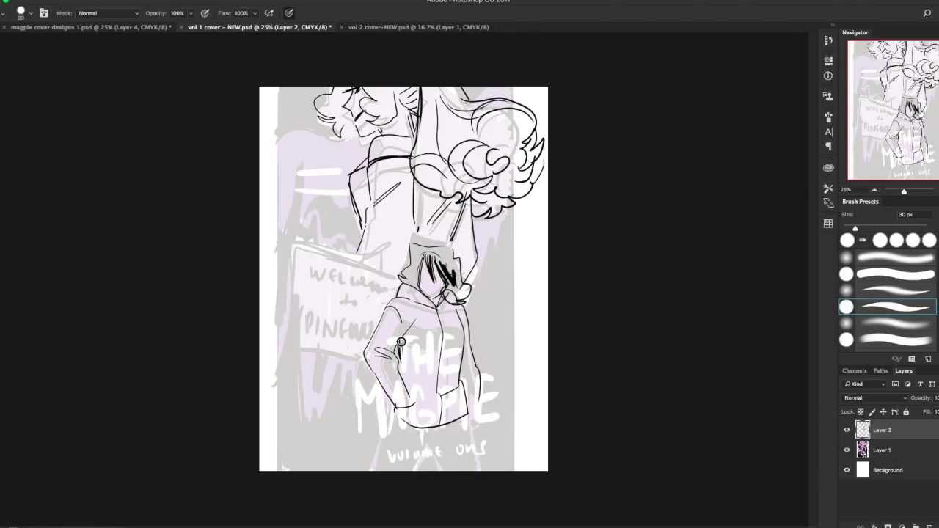
pyautogui.moveTo(442, 335); pyautogui.dragTo(445, 387)
pyautogui.moveTo(402, 320)
pyautogui.mouseDown()
pyautogui.moveTo(384, 352)
pyautogui.moveTo(416, 355)
pyautogui.moveTo(434, 328)
pyautogui.moveTo(468, 324)
pyautogui.moveTo(469, 405)
pyautogui.mouseUp()
pyautogui.moveTo(403, 347); pyautogui.dragTo(464, 342)
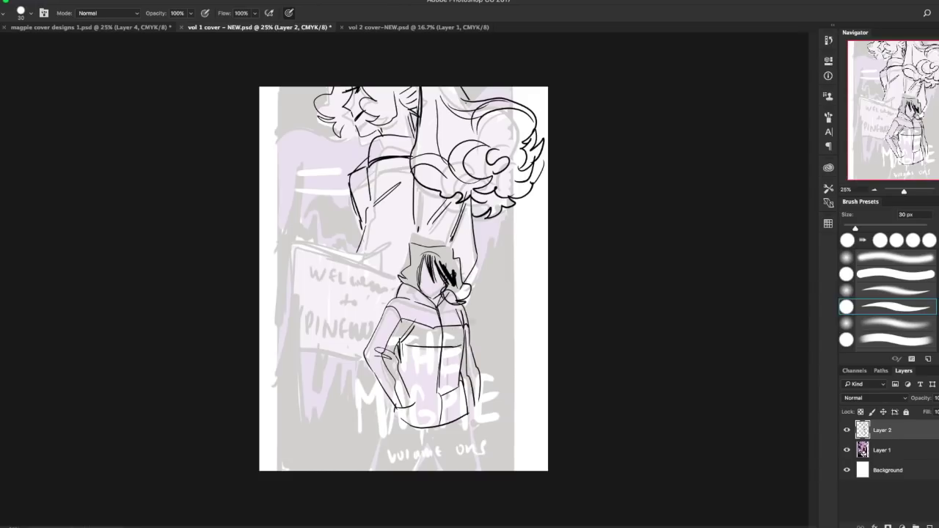
# Erase the small figure's old jacket hem and redraw the jacket's sides and curved lower edge.
pyautogui.moveTo(417, 403)
pyautogui.mouseDown()
pyautogui.moveTo(448, 390)
pyautogui.moveTo(431, 409)
pyautogui.mouseUp()
pyautogui.press('e')
pyautogui.press('b')
pyautogui.moveTo(461, 376); pyautogui.dragTo(462, 419)
pyautogui.moveTo(399, 359); pyautogui.dragTo(386, 413)
pyautogui.moveTo(395, 378)
pyautogui.mouseDown()
pyautogui.moveTo(390, 415)
pyautogui.moveTo(421, 427)
pyautogui.mouseUp()
pyautogui.moveTo(442, 383); pyautogui.dragTo(439, 429)
# Sketch the small figure's lower sleeves and hands, erasing stray lines around the jacket pocket.
pyautogui.moveTo(462, 331); pyautogui.dragTo(461, 417)
pyautogui.moveTo(462, 376); pyautogui.dragTo(468, 416)
pyautogui.moveTo(467, 410); pyautogui.dragTo(479, 401)
pyautogui.moveTo(404, 397); pyautogui.dragTo(416, 400)
pyautogui.moveTo(414, 398); pyautogui.dragTo(416, 411)
pyautogui.moveTo(403, 385); pyautogui.dragTo(412, 407)
pyautogui.press('e')
pyautogui.press('b')
# Sketch the small figure's two legs from the jacket hem down to the page's lower edge.
pyautogui.moveTo(391, 396)
pyautogui.mouseDown()
pyautogui.moveTo(405, 383)
pyautogui.moveTo(379, 465)
pyautogui.mouseUp()
pyautogui.moveTo(434, 428); pyautogui.dragTo(406, 471)
pyautogui.moveTo(428, 439); pyautogui.dragTo(441, 471)
pyautogui.moveTo(463, 422); pyautogui.dragTo(468, 471)
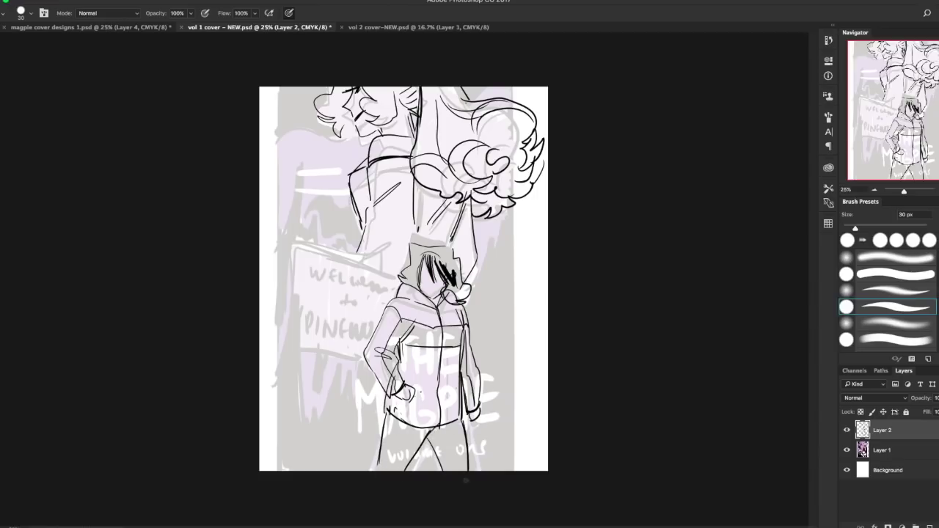
pyautogui.moveTo(429, 443); pyautogui.dragTo(441, 471)
# Strengthen the small figure's hair outline and fill the hair with solid black.
pyautogui.moveTo(408, 259); pyautogui.dragTo(401, 282)
pyautogui.moveTo(453, 251); pyautogui.dragTo(464, 286)
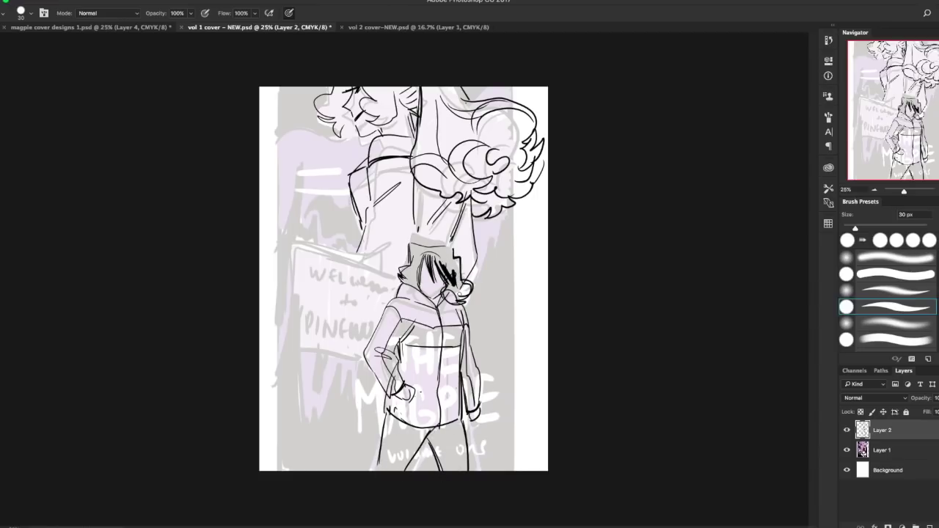
pyautogui.moveTo(419, 263)
pyautogui.mouseDown()
pyautogui.moveTo(417, 285)
pyautogui.moveTo(413, 252)
pyautogui.moveTo(404, 286)
pyautogui.mouseUp()
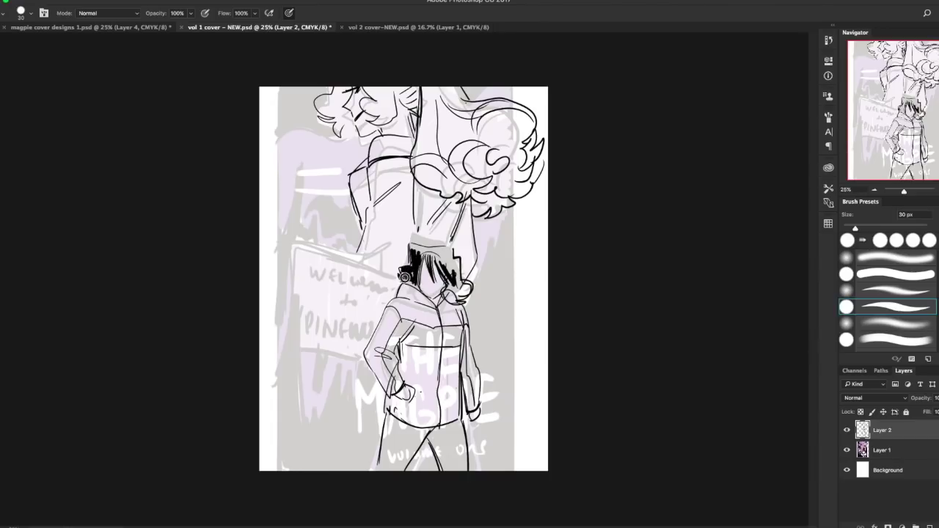
pyautogui.moveTo(432, 248)
pyautogui.mouseDown()
pyautogui.moveTo(423, 257)
pyautogui.moveTo(467, 299)
pyautogui.moveTo(451, 250)
pyautogui.mouseUp()
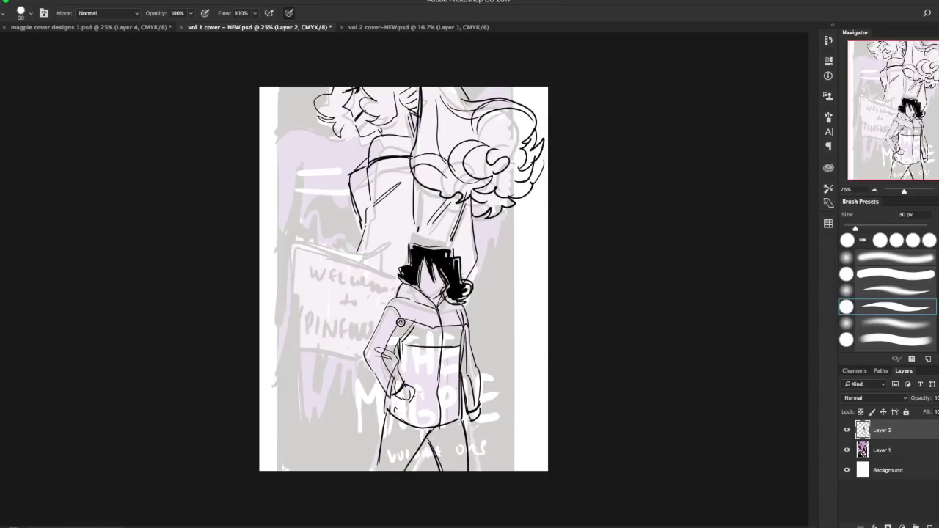
# Fill the small figure's chest band and inner sleeves with black, and reinforce the leg lines.
pyautogui.moveTo(401, 322)
pyautogui.mouseDown()
pyautogui.moveTo(389, 359)
pyautogui.moveTo(408, 331)
pyautogui.moveTo(453, 342)
pyautogui.moveTo(473, 403)
pyautogui.mouseUp()
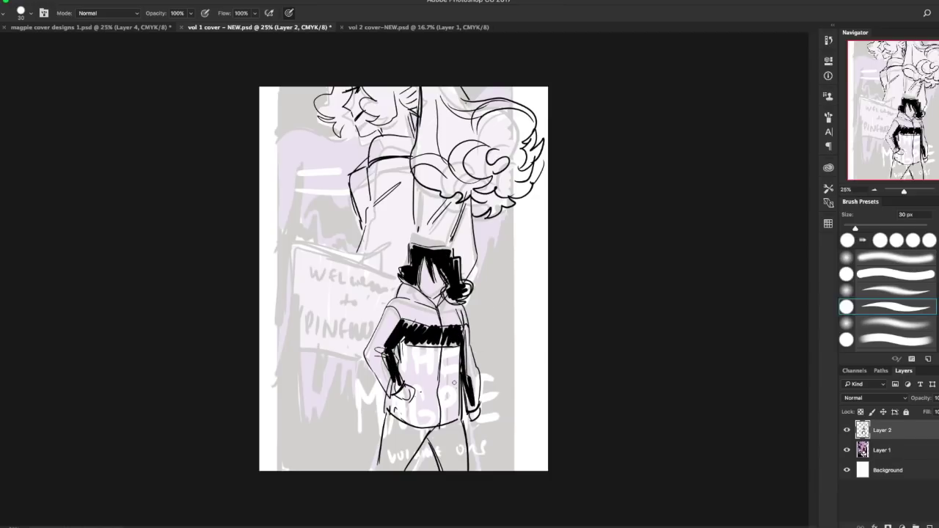
pyautogui.moveTo(386, 415); pyautogui.dragTo(373, 470)
pyautogui.moveTo(438, 424); pyautogui.dragTo(405, 471)
pyautogui.moveTo(425, 444); pyautogui.dragTo(451, 451)
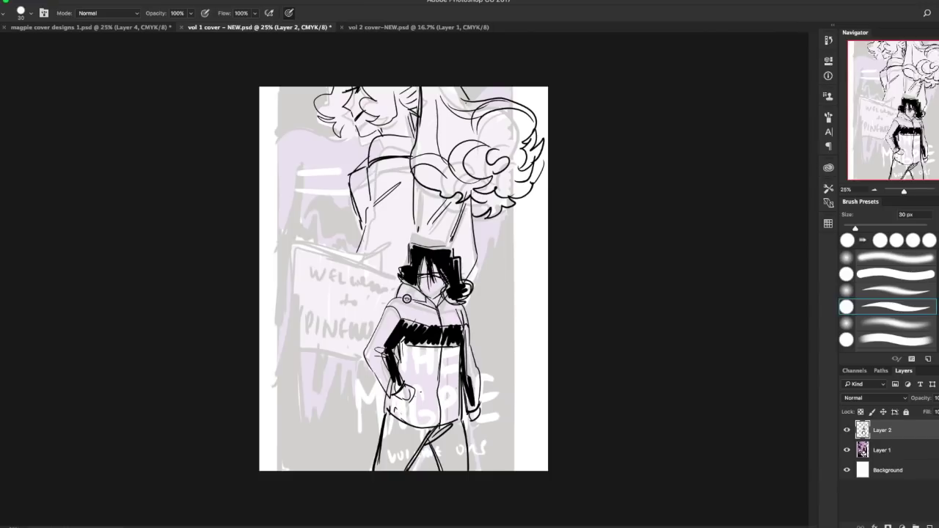
# Sketch the small figure's underlying anatomy through the jacket, covering the shoulders, torso, hips and legs.
pyautogui.moveTo(406, 299)
pyautogui.mouseDown()
pyautogui.moveTo(378, 327)
pyautogui.moveTo(367, 361)
pyautogui.moveTo(469, 323)
pyautogui.moveTo(473, 352)
pyautogui.mouseUp()
pyautogui.moveTo(444, 302); pyautogui.dragTo(453, 382)
pyautogui.moveTo(403, 339); pyautogui.dragTo(380, 433)
pyautogui.moveTo(455, 363); pyautogui.dragTo(468, 465)
pyautogui.moveTo(457, 405); pyautogui.dragTo(439, 425)
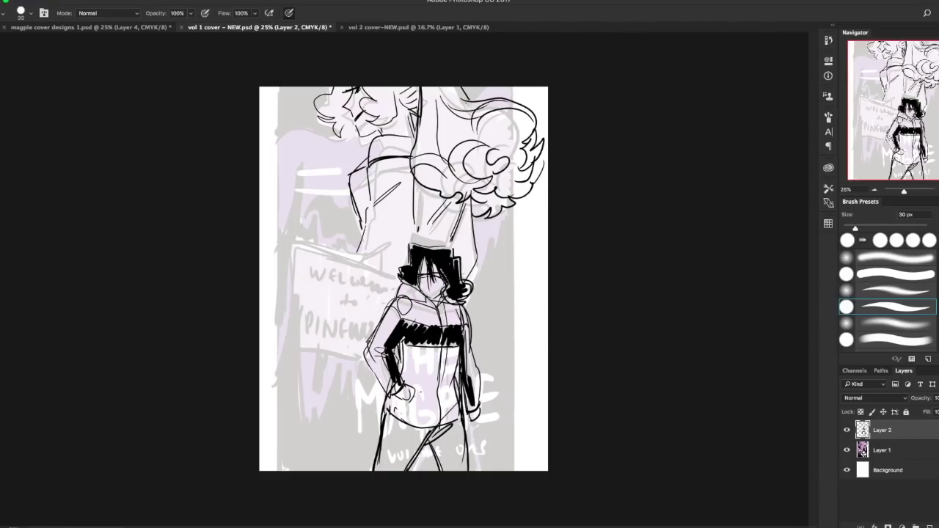
pyautogui.moveTo(457, 377); pyautogui.dragTo(444, 427)
pyautogui.moveTo(404, 375); pyautogui.dragTo(429, 427)
pyautogui.moveTo(451, 376); pyautogui.dragTo(440, 427)
pyautogui.moveTo(379, 421); pyautogui.dragTo(378, 449)
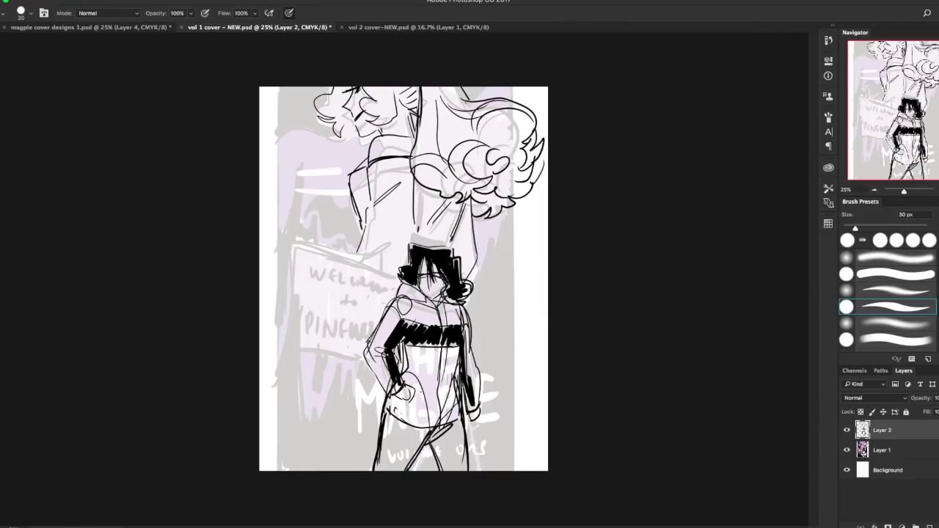
pyautogui.moveTo(459, 358); pyautogui.dragTo(463, 402)
pyautogui.moveTo(461, 412); pyautogui.dragTo(461, 474)
# Sketch construction lines for the large figure's arm, from the shoulder through an elbow oval to the hand over the sign.
pyautogui.moveTo(377, 151)
pyautogui.mouseDown()
pyautogui.moveTo(379, 233)
pyautogui.moveTo(395, 242)
pyautogui.mouseUp()
pyautogui.moveTo(383, 220)
pyautogui.mouseDown()
pyautogui.moveTo(339, 323)
pyautogui.moveTo(322, 339)
pyautogui.mouseUp()
pyautogui.moveTo(323, 336); pyautogui.dragTo(354, 304)
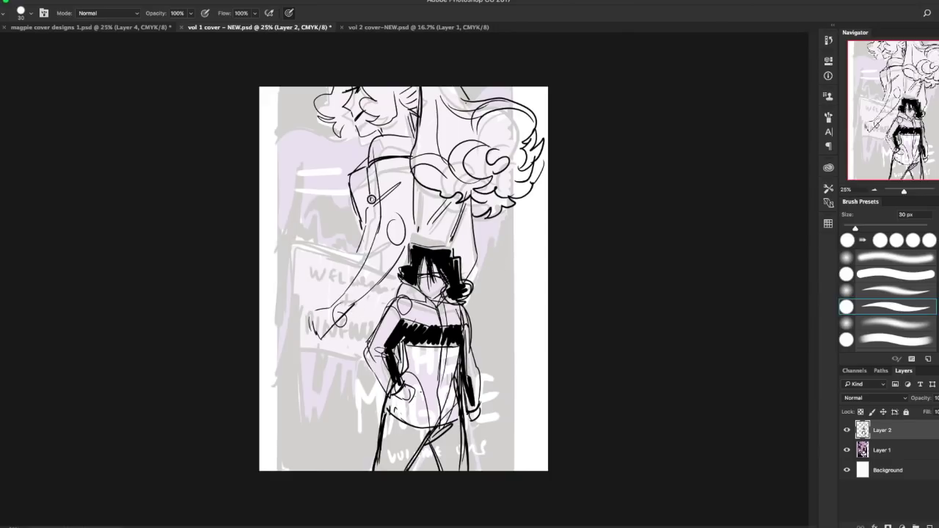
# Erase the large figure's old sleeve edge and redraw the sleeve down to a cuff at the wrist.
pyautogui.press('e')
pyautogui.moveTo(373, 221); pyautogui.dragTo(349, 276)
pyautogui.press('b')
pyautogui.moveTo(370, 230); pyautogui.dragTo(347, 267)
pyautogui.moveTo(348, 269); pyautogui.dragTo(355, 305)
pyautogui.moveTo(355, 284); pyautogui.dragTo(364, 294)
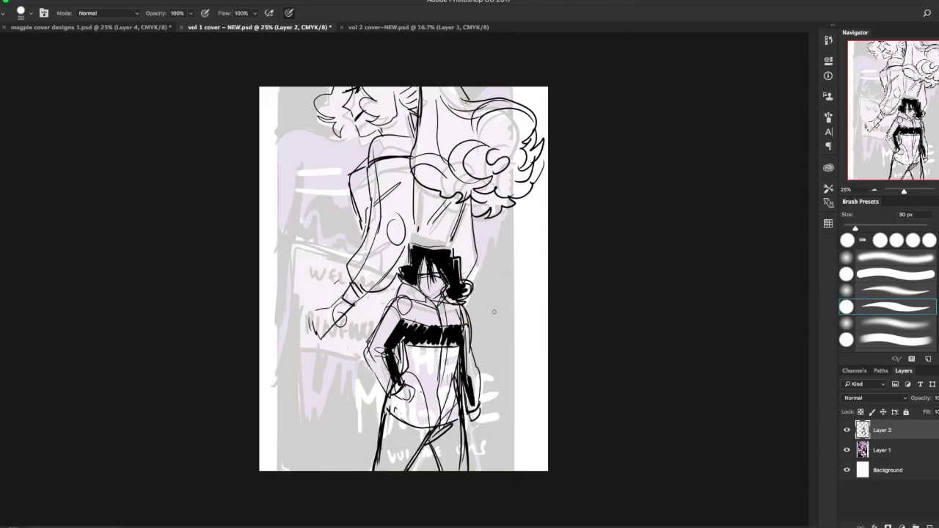
# Erase the large figure's rough hand over the sign, redraw the fingers, and outline the lower sleeve.
pyautogui.press('e')
pyautogui.moveTo(311, 318); pyautogui.dragTo(330, 330)
pyautogui.press('b')
pyautogui.moveTo(345, 294); pyautogui.dragTo(329, 311)
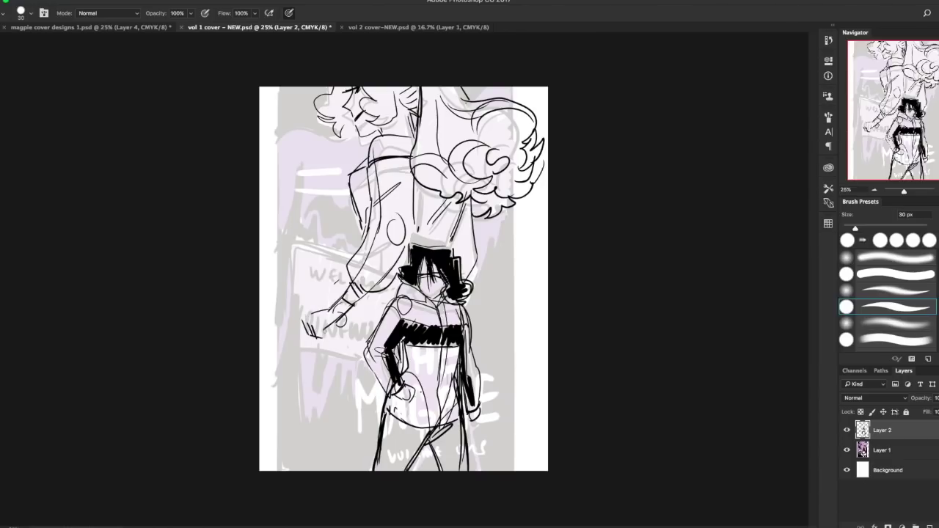
pyautogui.moveTo(358, 251); pyautogui.dragTo(339, 279)
pyautogui.moveTo(339, 279)
pyautogui.mouseDown()
pyautogui.moveTo(334, 310)
pyautogui.moveTo(397, 277)
pyautogui.moveTo(380, 290)
pyautogui.mouseUp()
# Refine the large figure's arm and jacket lines from the torso to the sleeve, including the jacket's right edge.
pyautogui.press('e')
pyautogui.press('b')
pyautogui.moveTo(372, 194)
pyautogui.mouseDown()
pyautogui.moveTo(370, 228)
pyautogui.moveTo(342, 274)
pyautogui.mouseUp()
pyautogui.moveTo(397, 212); pyautogui.dragTo(372, 237)
pyautogui.moveTo(469, 202)
pyautogui.mouseDown()
pyautogui.moveTo(451, 241)
pyautogui.moveTo(477, 274)
pyautogui.mouseUp()
# Sketch the large figure's hip and leg outlines on both sides of the small figure.
pyautogui.moveTo(361, 314)
pyautogui.mouseDown()
pyautogui.moveTo(387, 299)
pyautogui.moveTo(352, 436)
pyautogui.mouseUp()
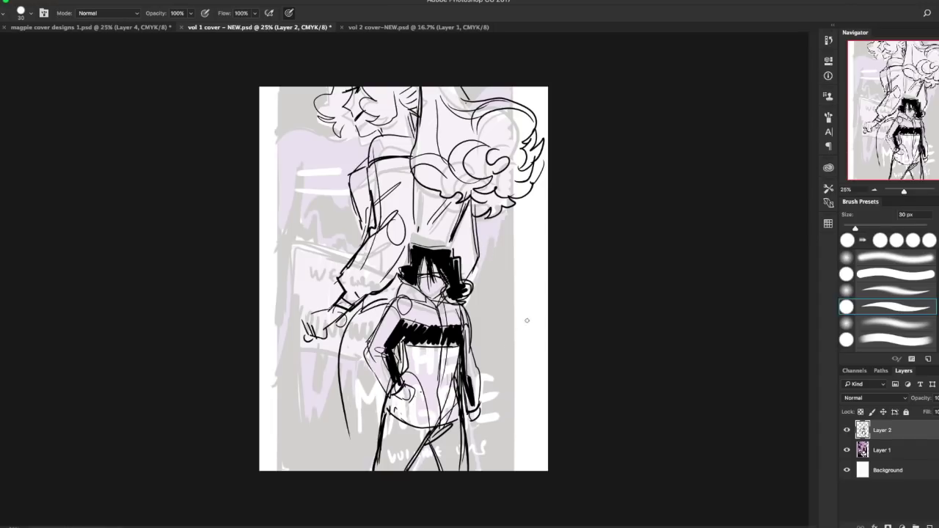
pyautogui.moveTo(484, 417); pyautogui.dragTo(496, 471)
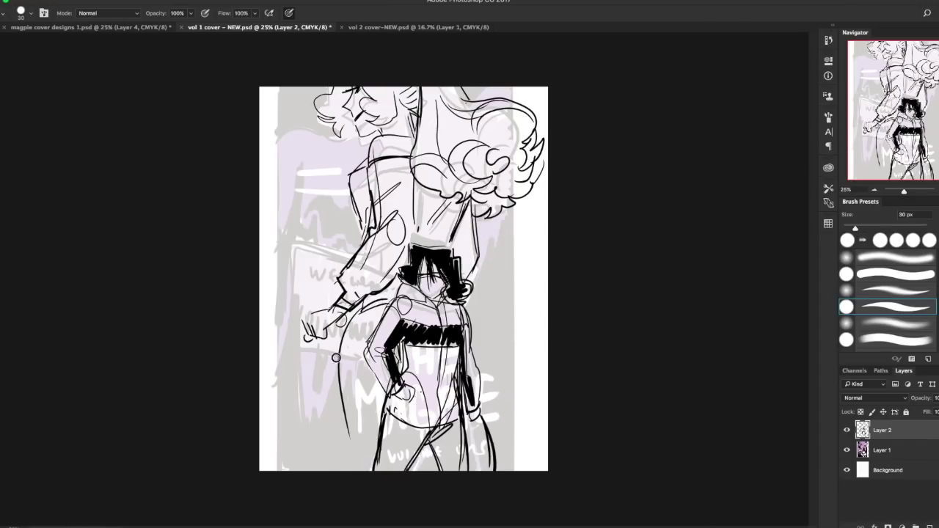
pyautogui.moveTo(336, 358); pyautogui.dragTo(351, 471)
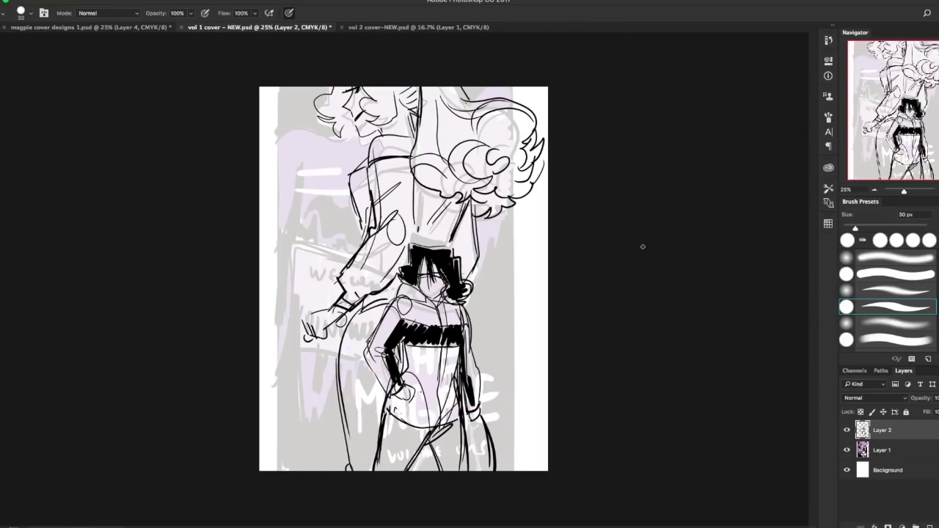
# Add a new layer and sketch the slanted rectangular sign board's outline behind the figures, reworking its top edge.
pyautogui.click(929, 527)
pyautogui.moveTo(285, 247); pyautogui.dragTo(284, 339)
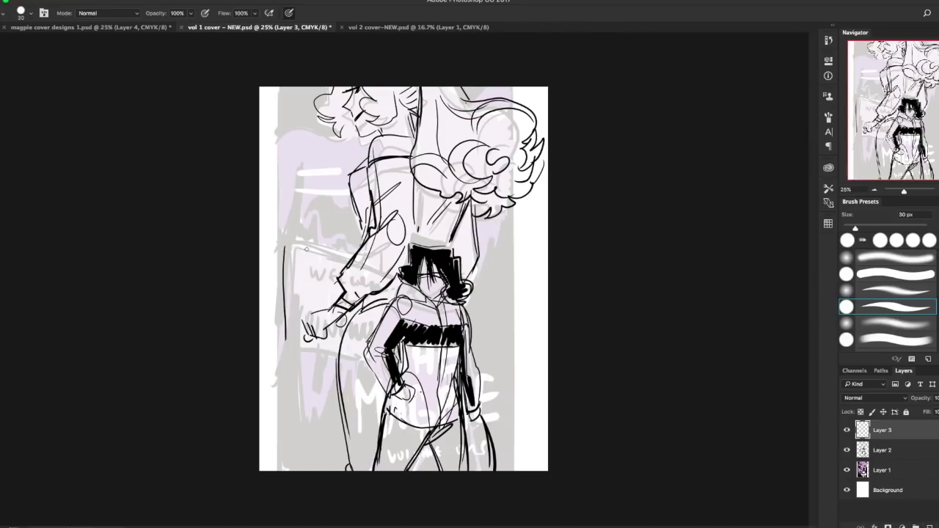
pyautogui.moveTo(287, 240); pyautogui.dragTo(394, 277)
pyautogui.moveTo(277, 358); pyautogui.dragTo(357, 366)
pyautogui.moveTo(301, 359); pyautogui.dragTo(357, 370)
pyautogui.moveTo(283, 242); pyautogui.dragTo(275, 364)
pyautogui.press('e')
pyautogui.moveTo(394, 276)
pyautogui.mouseDown()
pyautogui.moveTo(282, 233)
pyautogui.moveTo(401, 270)
pyautogui.mouseUp()
pyautogui.press('b')
pyautogui.moveTo(286, 237); pyautogui.dragTo(405, 269)
# Draw the sign's two support posts and the crossbar between them.
pyautogui.moveTo(302, 363); pyautogui.dragTo(299, 417)
pyautogui.moveTo(312, 359)
pyautogui.mouseDown()
pyautogui.moveTo(310, 411)
pyautogui.moveTo(360, 399)
pyautogui.mouseUp()
pyautogui.moveTo(354, 367); pyautogui.dragTo(377, 367)
pyautogui.moveTo(338, 398); pyautogui.dragTo(382, 402)
pyautogui.moveTo(381, 388)
pyautogui.mouseDown()
pyautogui.moveTo(380, 435)
pyautogui.moveTo(375, 423)
pyautogui.mouseUp()
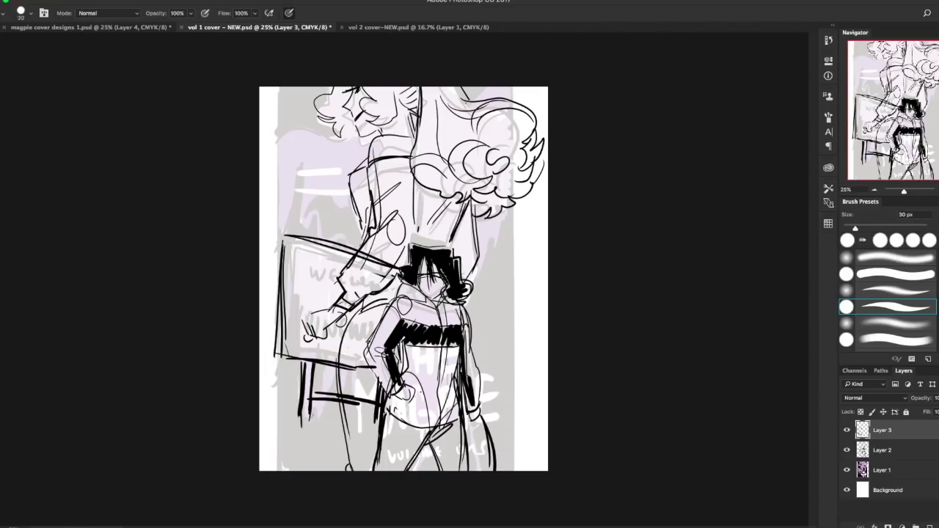
# Erase the sign's rough left and top edges and redraw the left edge.
pyautogui.press('e')
pyautogui.moveTo(285, 265); pyautogui.dragTo(284, 308)
pyautogui.press('b')
pyautogui.moveTo(282, 262); pyautogui.dragTo(276, 357)
pyautogui.press('e')
pyautogui.moveTo(323, 243); pyautogui.dragTo(400, 268)
pyautogui.press('b')
pyautogui.press('e')
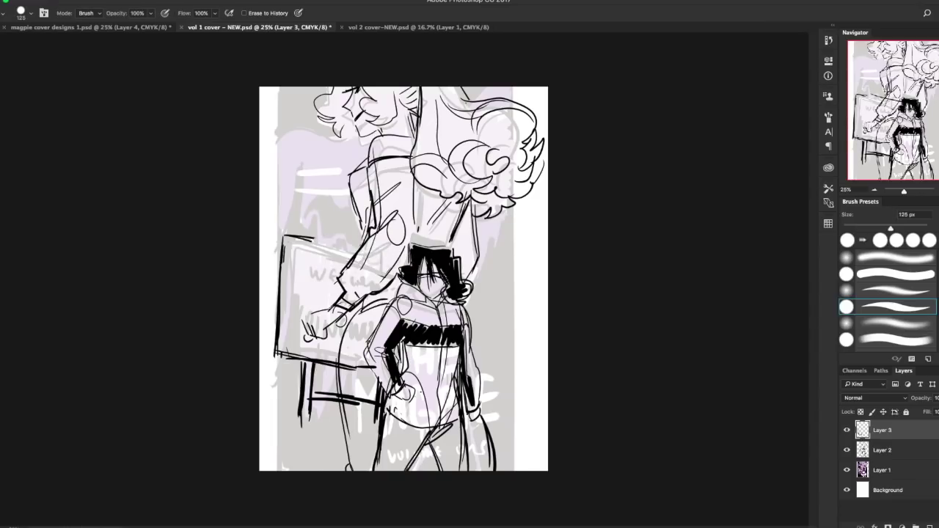
# Redraw the sign's top edge, add an inner border around the board, and reinforce the left post.
pyautogui.press('b')
pyautogui.moveTo(317, 243)
pyautogui.mouseDown()
pyautogui.moveTo(411, 259)
pyautogui.moveTo(402, 267)
pyautogui.mouseUp()
pyautogui.moveTo(282, 241)
pyautogui.mouseDown()
pyautogui.moveTo(282, 338)
pyautogui.moveTo(375, 360)
pyautogui.mouseUp()
pyautogui.moveTo(304, 357); pyautogui.dragTo(297, 423)
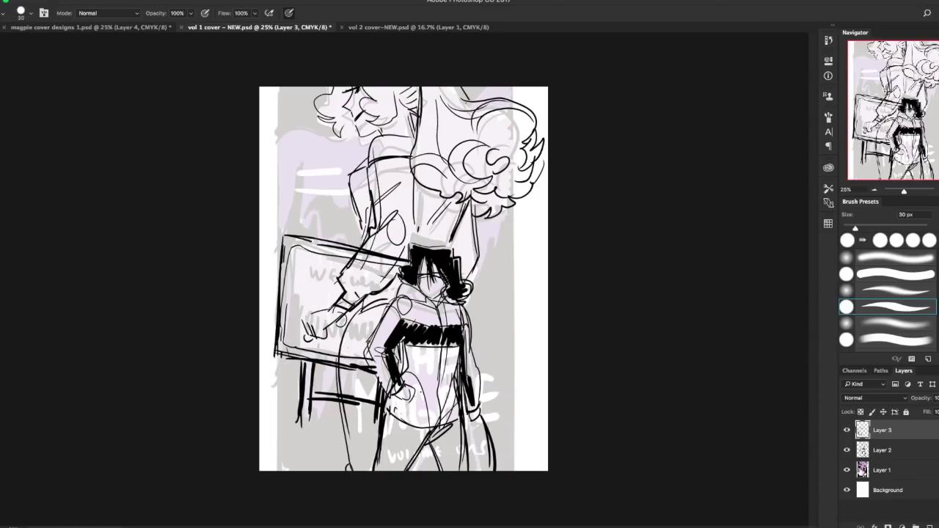
# Add a new layer and sketch a jagged edge across the cover from the sign's lower part to the right margin.
pyautogui.click(917, 526)
pyautogui.moveTo(261, 334)
pyautogui.mouseDown()
pyautogui.moveTo(306, 389)
pyautogui.moveTo(476, 319)
pyautogui.moveTo(538, 216)
pyautogui.moveTo(549, 251)
pyautogui.mouseUp()
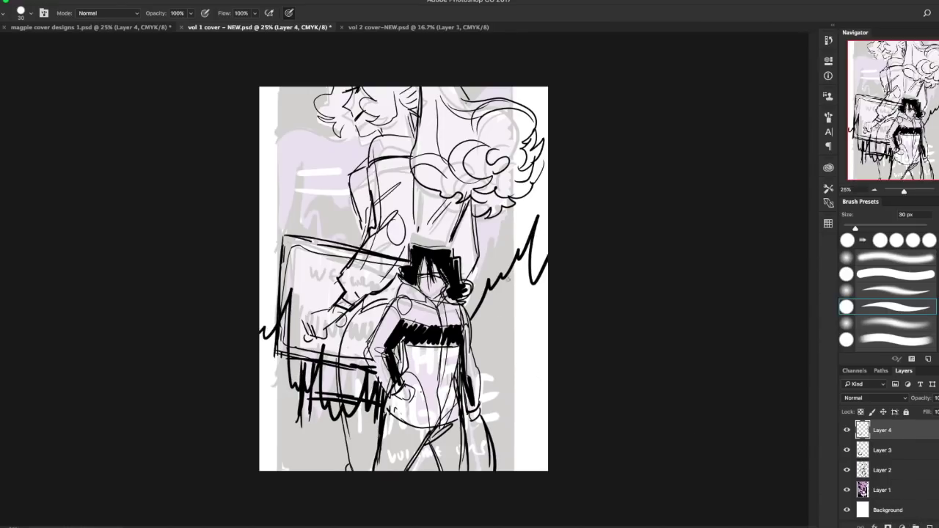
pyautogui.moveTo(492, 287)
pyautogui.mouseDown()
pyautogui.moveTo(472, 328)
pyautogui.moveTo(508, 275)
pyautogui.mouseUp()
# Redraw the jagged edge right of the figures higher up, close it along the small figure, and fill the area black.
pyautogui.press('e')
pyautogui.moveTo(536, 226)
pyautogui.mouseDown()
pyautogui.moveTo(494, 274)
pyautogui.moveTo(546, 245)
pyautogui.moveTo(490, 250)
pyautogui.moveTo(470, 310)
pyautogui.moveTo(482, 401)
pyautogui.moveTo(465, 476)
pyautogui.mouseUp()
pyautogui.press('b')
pyautogui.press('g')
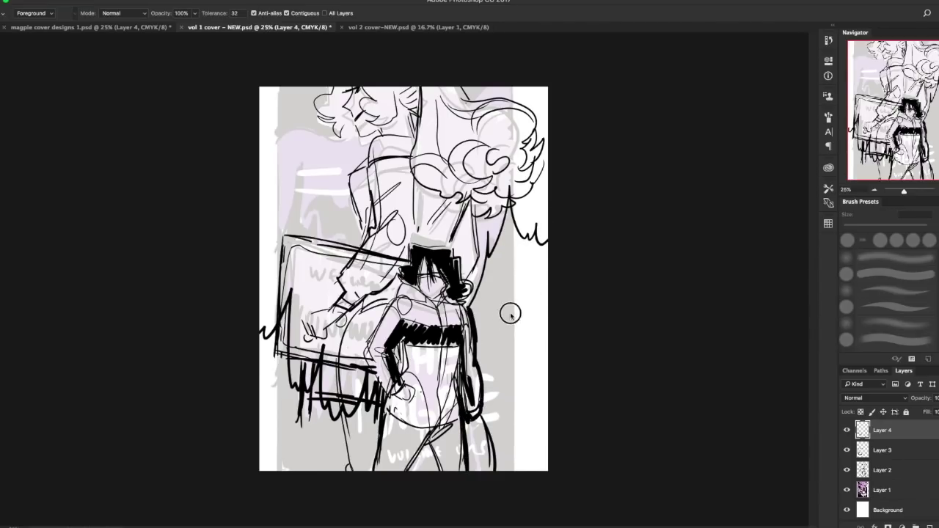
pyautogui.click(510, 313)
# Thicken the small figure's left leg outline and the jagged edge under the sign, and fill the area below black.
pyautogui.press('b')
pyautogui.moveTo(381, 407); pyautogui.dragTo(365, 475)
pyautogui.press('g')
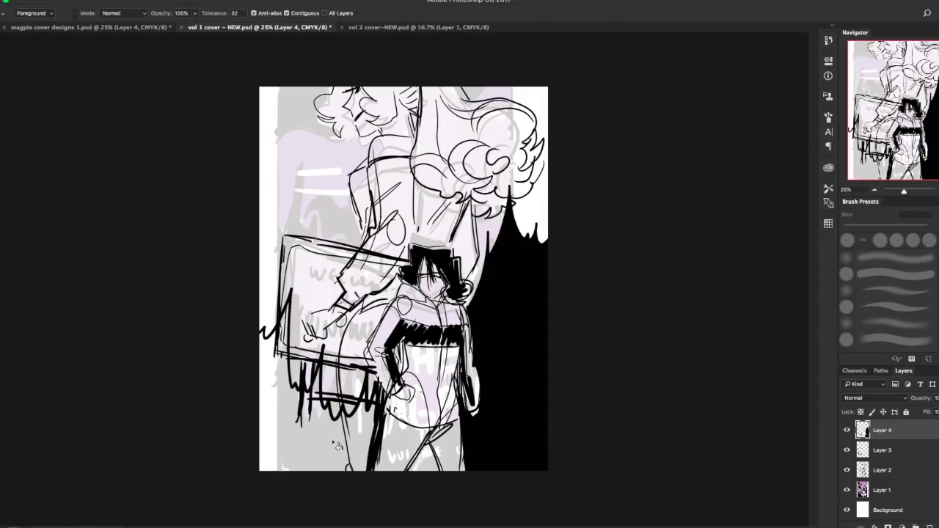
pyautogui.click(317, 451)
pyautogui.hotkey('ctrl', 'z')
pyautogui.press('b')
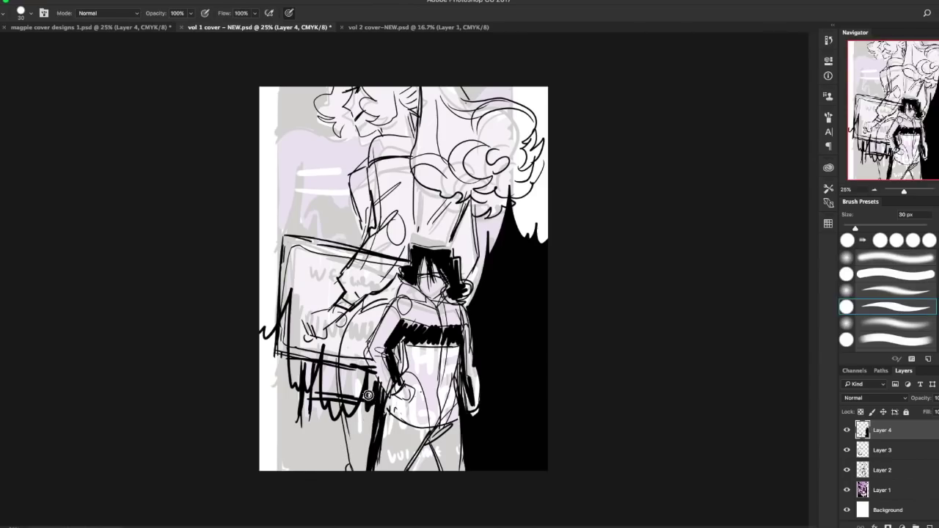
pyautogui.moveTo(321, 344)
pyautogui.mouseDown()
pyautogui.moveTo(318, 359)
pyautogui.moveTo(293, 376)
pyautogui.mouseUp()
pyautogui.moveTo(291, 295); pyautogui.dragTo(285, 362)
pyautogui.moveTo(272, 329); pyautogui.dragTo(262, 335)
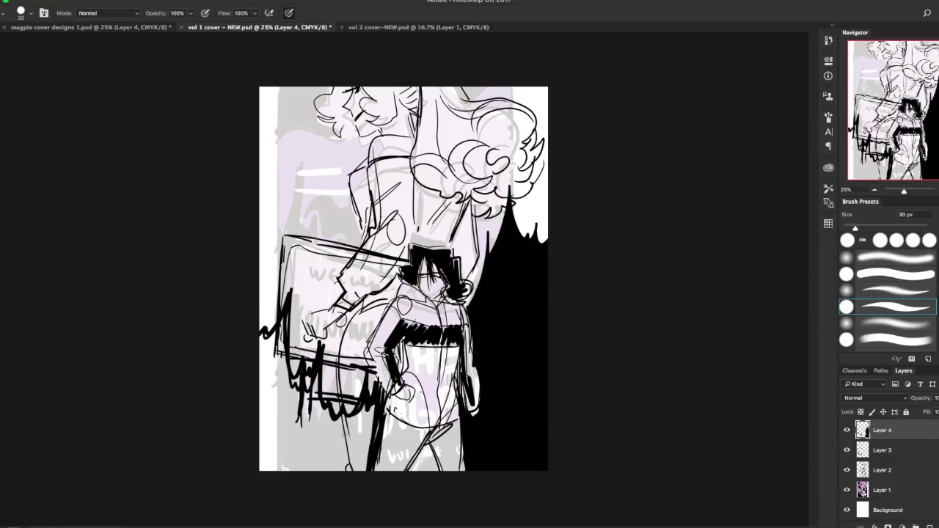
pyautogui.press('g')
pyautogui.click(294, 436)
# Paint leftover gaps black, including the space between the small figure's legs, and raise the jagged edge at the left margin.
pyautogui.press('b')
pyautogui.moveTo(299, 381); pyautogui.dragTo(307, 388)
pyautogui.moveTo(374, 420); pyautogui.dragTo(370, 456)
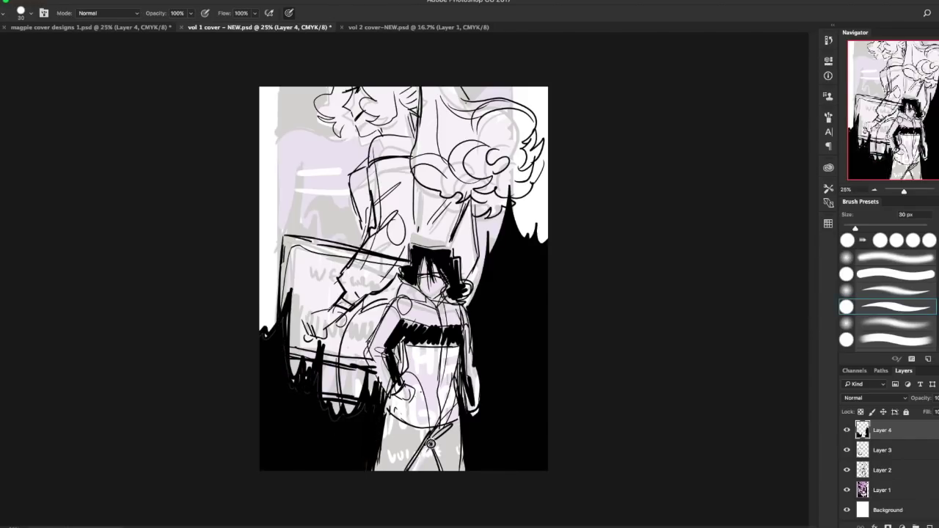
pyautogui.moveTo(430, 444); pyautogui.dragTo(411, 470)
pyautogui.moveTo(431, 449); pyautogui.dragTo(429, 479)
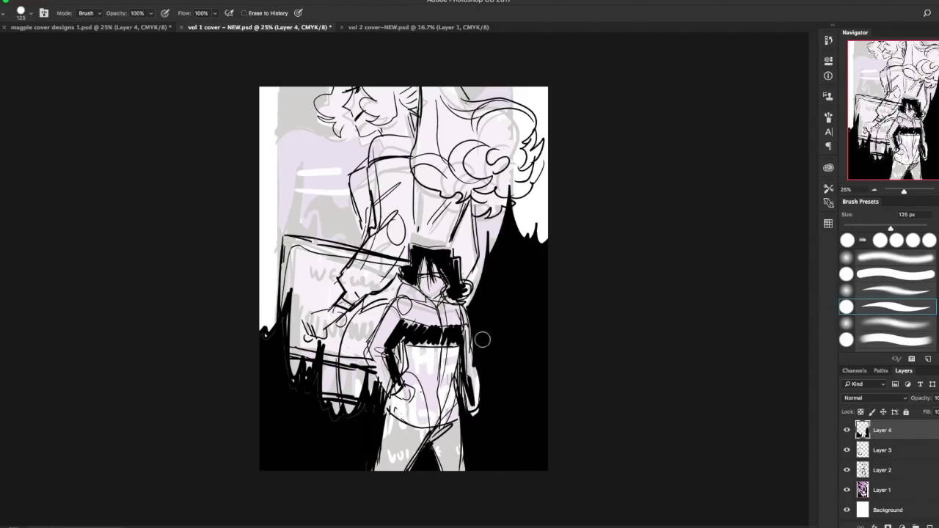
pyautogui.moveTo(265, 332)
pyautogui.mouseDown()
pyautogui.moveTo(260, 289)
pyautogui.moveTo(298, 392)
pyautogui.moveTo(316, 378)
pyautogui.mouseUp()
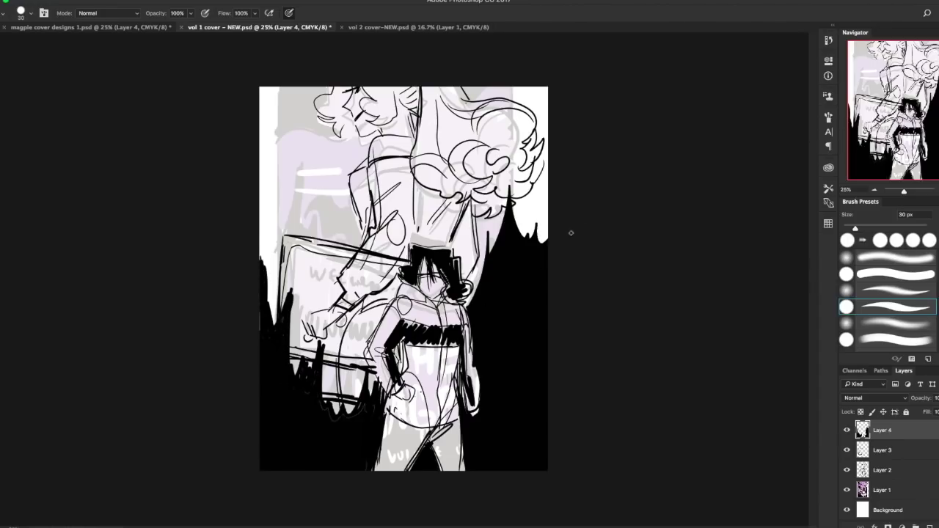
# Add a new layer and sketch a second jagged edge above the sign, from the left margin to the large figure.
pyautogui.press('e')
pyautogui.press('b')
pyautogui.press('e')
pyautogui.click(930, 526)
pyautogui.press('b')
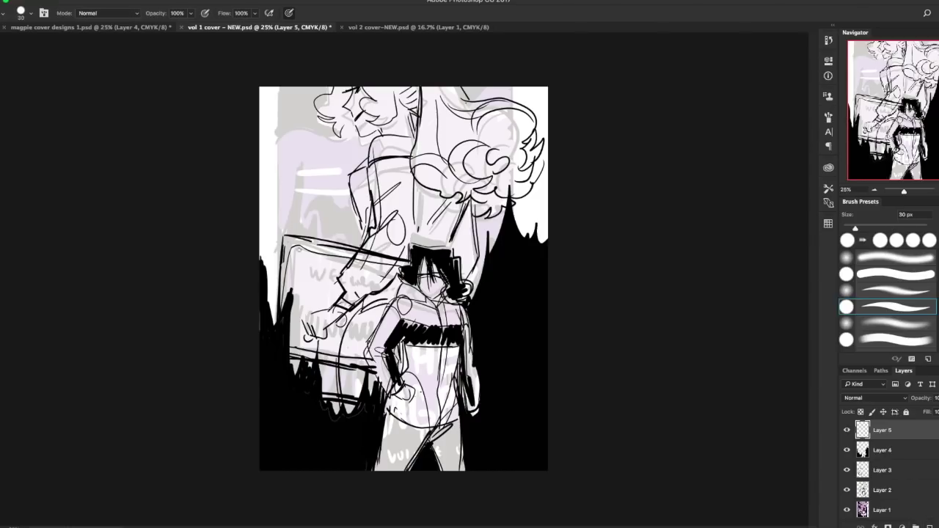
pyautogui.moveTo(260, 234); pyautogui.dragTo(356, 213)
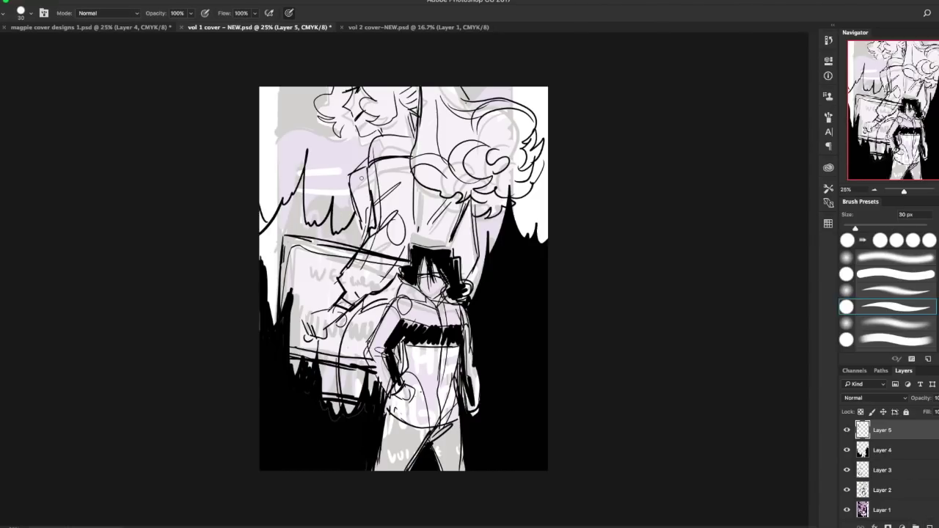
# Sketch an arched background edge up to the large figure's front hair and jagged strokes beside the curls at the right margin.
pyautogui.moveTo(265, 125); pyautogui.dragTo(312, 118)
pyautogui.moveTo(334, 85); pyautogui.dragTo(312, 111)
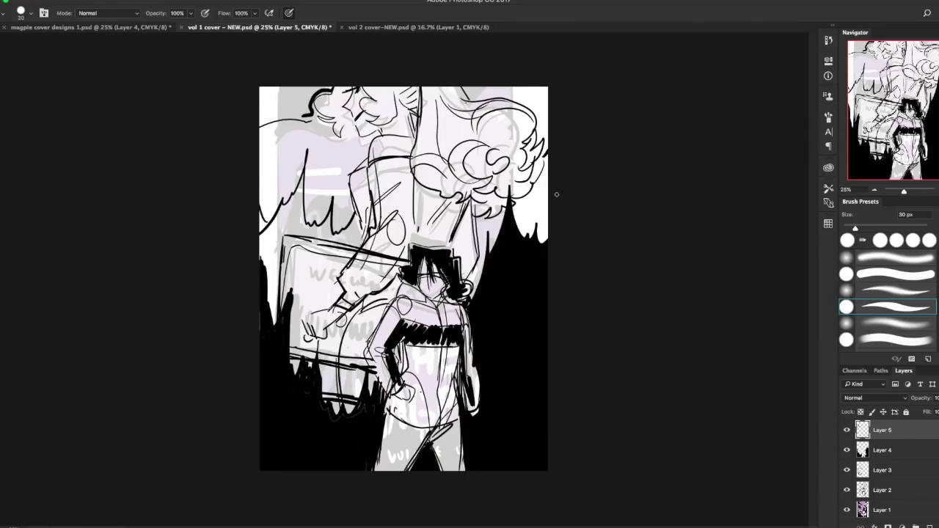
pyautogui.moveTo(557, 194); pyautogui.dragTo(528, 219)
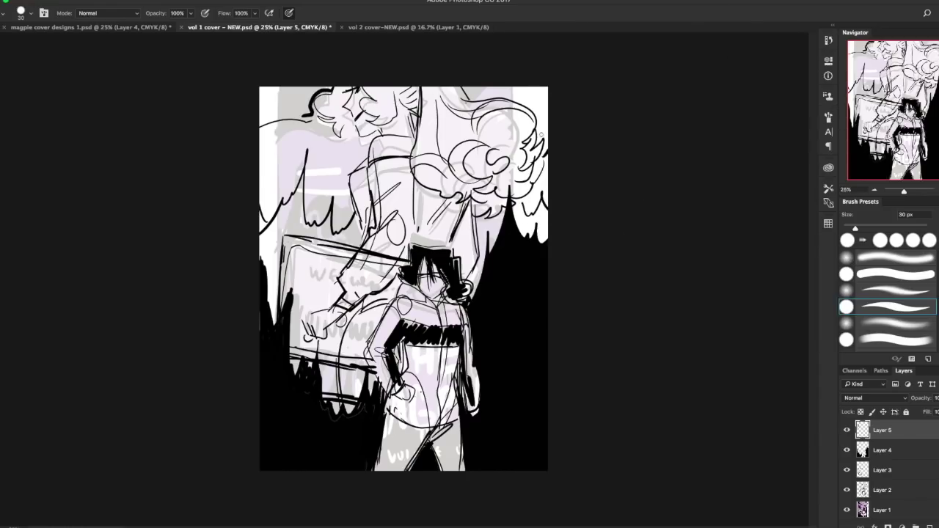
# Fill the upper-left corner above the arch with black, and paint black patches along the second jagged edge and beside the curls.
pyautogui.moveTo(294, 116); pyautogui.dragTo(260, 124)
pyautogui.press('g')
pyautogui.click(295, 101)
pyautogui.press('b')
pyautogui.moveTo(329, 90); pyautogui.dragTo(315, 115)
pyautogui.moveTo(262, 127)
pyautogui.mouseDown()
pyautogui.moveTo(317, 117)
pyautogui.moveTo(326, 94)
pyautogui.moveTo(321, 110)
pyautogui.mouseUp()
pyautogui.press('e')
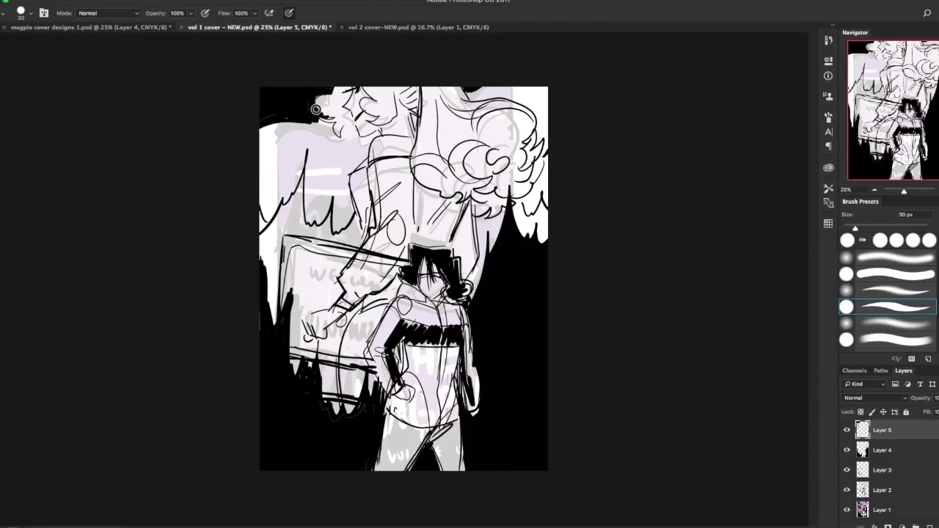
pyautogui.moveTo(346, 192)
pyautogui.mouseDown()
pyautogui.moveTo(308, 206)
pyautogui.moveTo(323, 211)
pyautogui.moveTo(316, 202)
pyautogui.moveTo(337, 199)
pyautogui.moveTo(336, 228)
pyautogui.moveTo(352, 198)
pyautogui.mouseUp()
pyautogui.moveTo(551, 100); pyautogui.dragTo(549, 156)
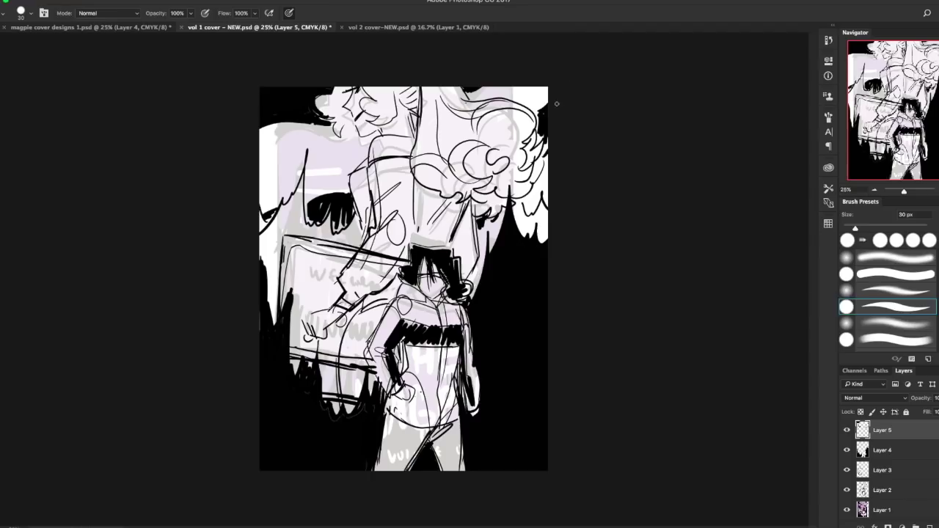
pyautogui.press('e')
pyautogui.moveTo(262, 111)
pyautogui.mouseDown()
pyautogui.moveTo(296, 112)
pyautogui.moveTo(287, 95)
pyautogui.moveTo(308, 88)
pyautogui.mouseUp()
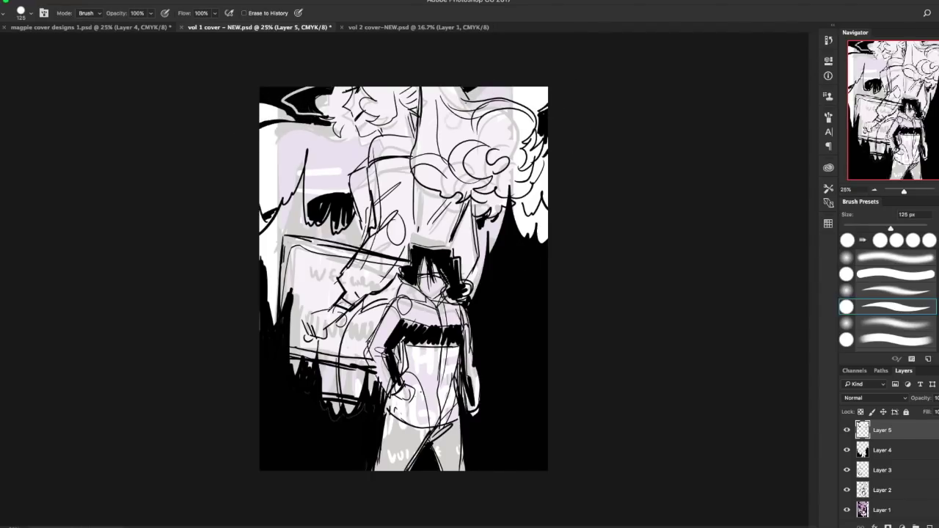
pyautogui.press('super+minus')
pyautogui.press('super+minus')
pyautogui.press('super+z')
pyautogui.press('super+plus')
pyautogui.press('super+plus')
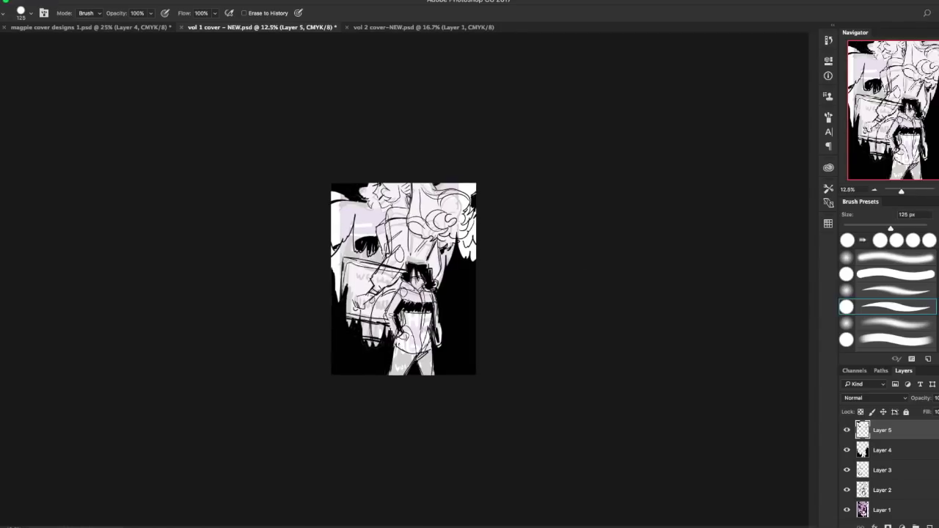
# Erase the large figure's forearm, hand and leg lines overlapping the sign on Layer 2.
pyautogui.click(880, 490)
pyautogui.moveTo(363, 265)
pyautogui.mouseDown()
pyautogui.moveTo(393, 264)
pyautogui.moveTo(313, 309)
pyautogui.moveTo(383, 284)
pyautogui.moveTo(310, 334)
pyautogui.mouseUp()
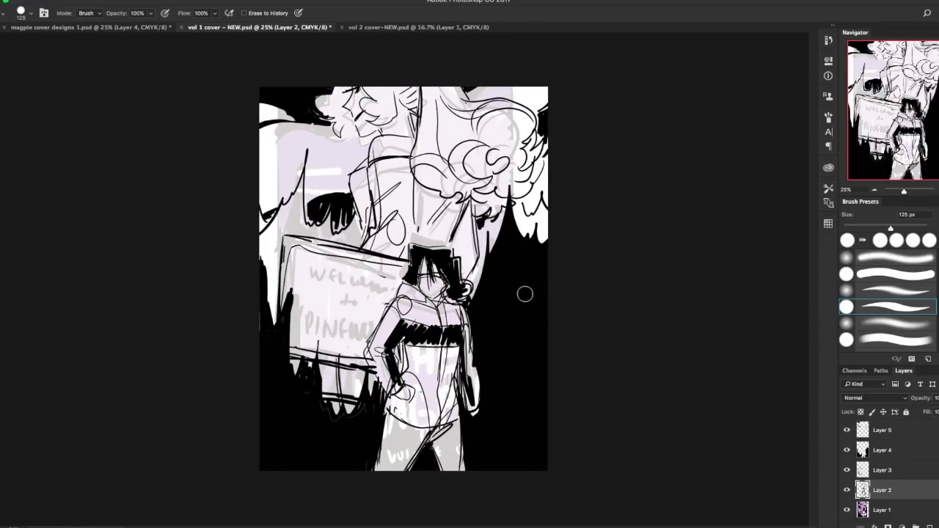
pyautogui.press('b')
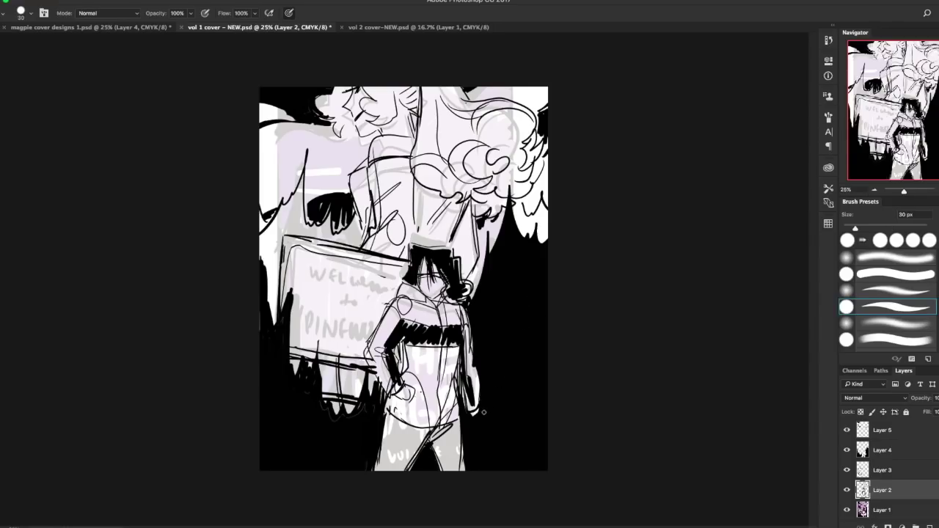
# Switch to the vol 2 cover file and add a new layer above the faded rough.
pyautogui.click(412, 27)
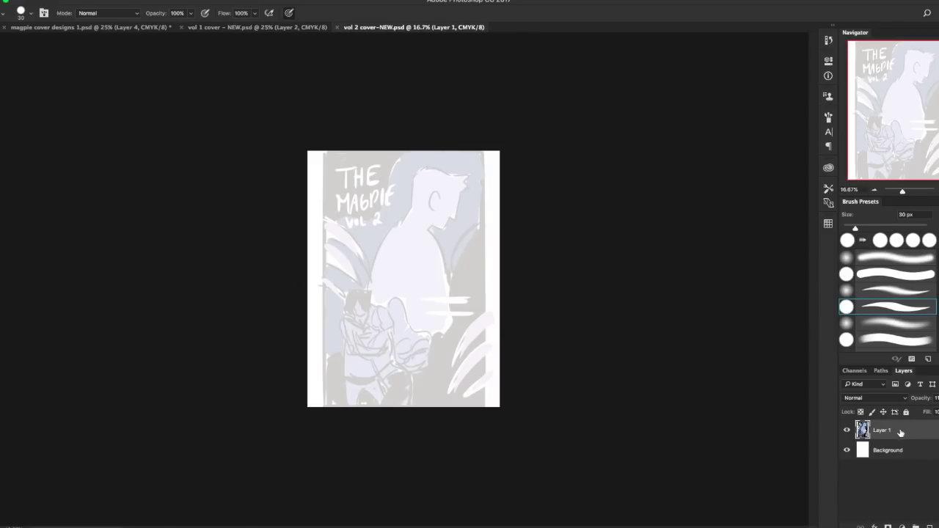
pyautogui.click(931, 527)
pyautogui.click(935, 190)
pyautogui.click(920, 451)
pyautogui.click(907, 412)
pyautogui.click(892, 431)
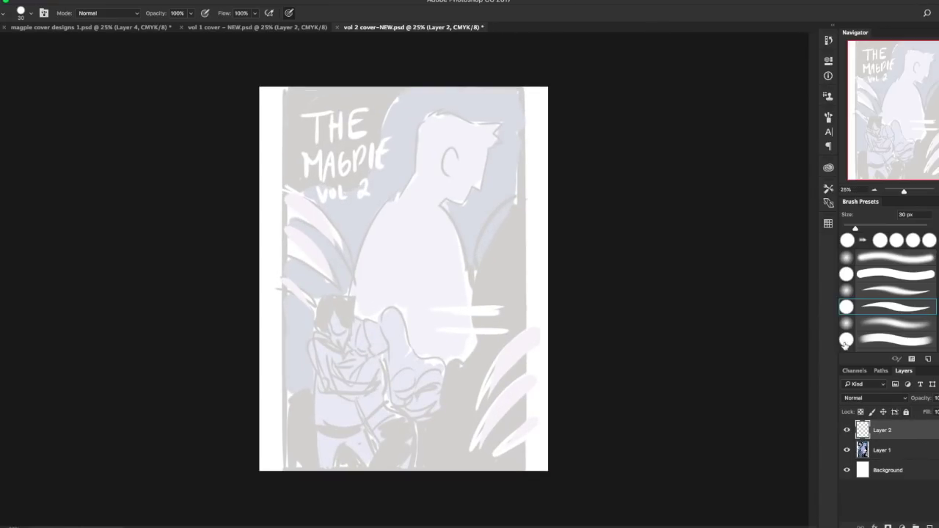
# Trace the large figure's head, back and chest over the rough, and draw the curved background edge behind the title.
pyautogui.moveTo(414, 124); pyautogui.dragTo(414, 171)
pyautogui.moveTo(382, 201); pyautogui.dragTo(347, 293)
pyautogui.press('e')
pyautogui.moveTo(467, 116); pyautogui.dragTo(490, 122)
pyautogui.press('b')
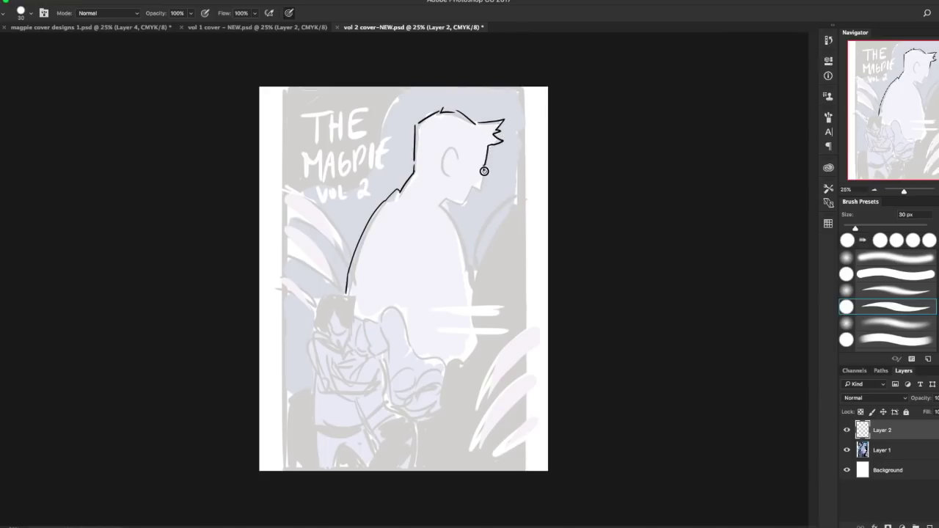
pyautogui.moveTo(441, 203); pyautogui.dragTo(468, 291)
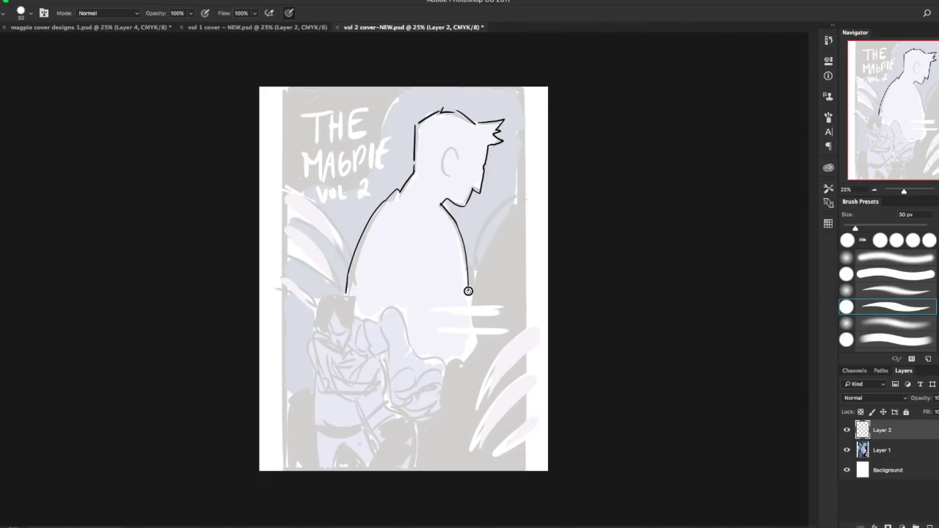
pyautogui.moveTo(423, 69)
pyautogui.mouseDown()
pyautogui.moveTo(338, 186)
pyautogui.moveTo(260, 177)
pyautogui.mouseUp()
# Sketch pointed wing feathers at the left margin behind the large figure.
pyautogui.moveTo(315, 196); pyautogui.dragTo(342, 258)
pyautogui.moveTo(259, 209); pyautogui.dragTo(342, 286)
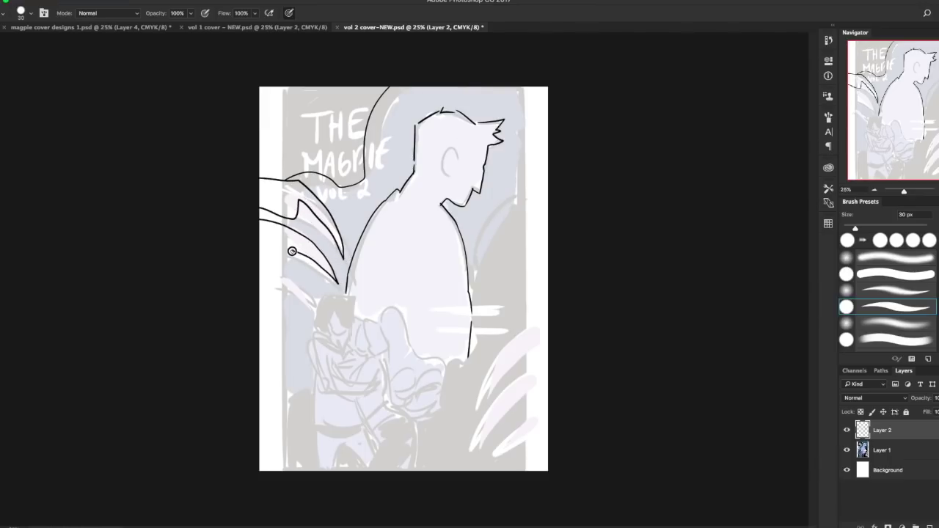
pyautogui.moveTo(259, 244); pyautogui.dragTo(312, 297)
pyautogui.moveTo(260, 273); pyautogui.dragTo(314, 298)
# Draw the layered wing feathers in the lower-right corner of the cover.
pyautogui.moveTo(524, 317); pyautogui.dragTo(474, 430)
pyautogui.moveTo(473, 430)
pyautogui.mouseDown()
pyautogui.moveTo(557, 338)
pyautogui.moveTo(479, 448)
pyautogui.mouseUp()
pyautogui.moveTo(479, 448); pyautogui.dragTo(552, 393)
pyautogui.moveTo(549, 417)
pyautogui.mouseDown()
pyautogui.moveTo(499, 449)
pyautogui.moveTo(549, 439)
pyautogui.mouseUp()
# Erase the lower left feathers and redraw them as curved shapes from the left margin.
pyautogui.press('e')
pyautogui.moveTo(316, 293)
pyautogui.mouseDown()
pyautogui.moveTo(261, 241)
pyautogui.moveTo(291, 226)
pyautogui.moveTo(337, 279)
pyautogui.mouseUp()
pyautogui.press('b')
pyautogui.moveTo(259, 214); pyautogui.dragTo(334, 275)
pyautogui.moveTo(259, 236); pyautogui.dragTo(333, 276)
pyautogui.moveTo(259, 254); pyautogui.dragTo(314, 290)
pyautogui.moveTo(259, 273); pyautogui.dragTo(314, 290)
# Erase the remaining left feathers together with the end of the curved edge at the left margin.
pyautogui.press('e')
pyautogui.moveTo(260, 204)
pyautogui.mouseDown()
pyautogui.moveTo(321, 223)
pyautogui.moveTo(343, 254)
pyautogui.mouseUp()
pyautogui.press('b')
pyautogui.moveTo(260, 204); pyautogui.dragTo(281, 206)
pyautogui.press('e')
pyautogui.moveTo(260, 236)
pyautogui.mouseDown()
pyautogui.moveTo(296, 192)
pyautogui.moveTo(302, 198)
pyautogui.moveTo(264, 296)
pyautogui.moveTo(314, 197)
pyautogui.moveTo(323, 280)
pyautogui.moveTo(303, 184)
pyautogui.mouseUp()
pyautogui.press('b')
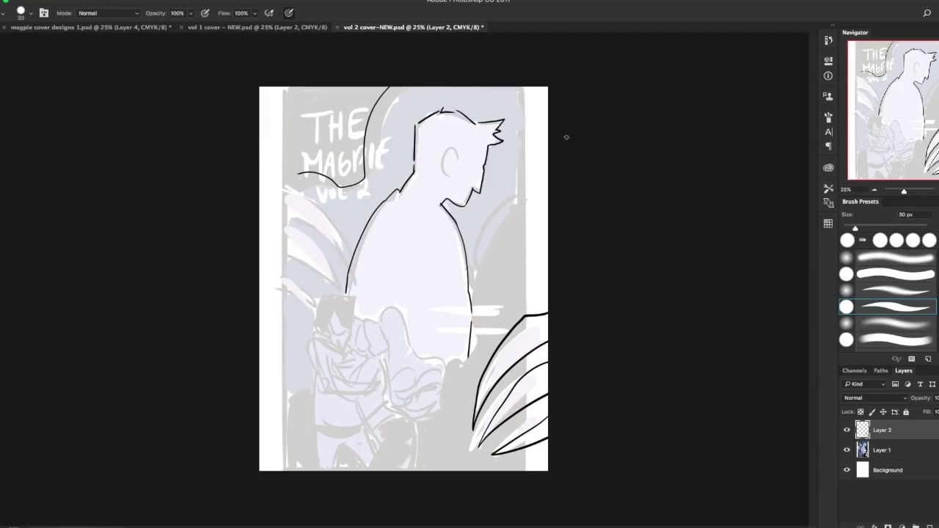
# Sketch a curved background edge at the right of the large figure's chest, and retry the feathers at the left margin.
pyautogui.moveTo(518, 217); pyautogui.dragTo(475, 284)
pyautogui.click(929, 193)
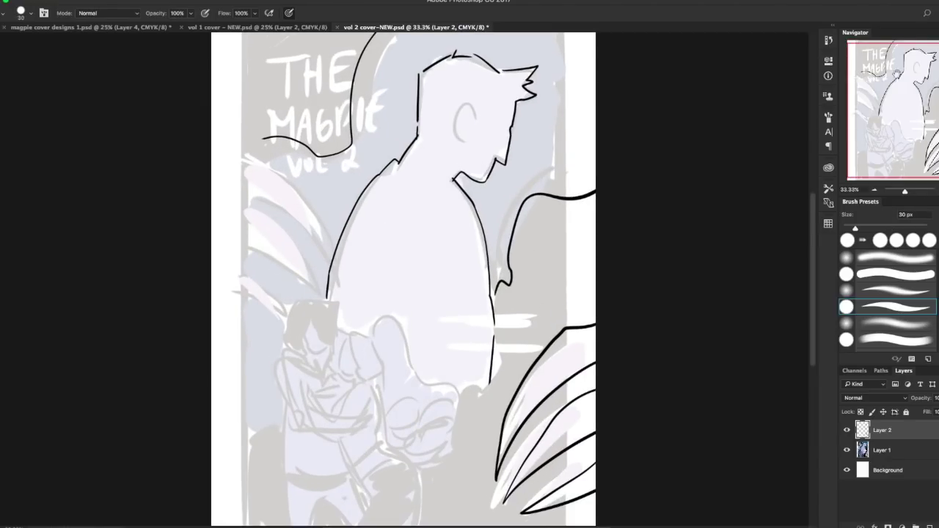
pyautogui.moveTo(201, 124)
pyautogui.mouseDown()
pyautogui.moveTo(330, 221)
pyautogui.moveTo(195, 184)
pyautogui.moveTo(322, 214)
pyautogui.moveTo(207, 154)
pyautogui.moveTo(320, 268)
pyautogui.mouseUp()
pyautogui.press('e')
pyautogui.press('b')
pyautogui.moveTo(320, 268); pyautogui.dragTo(216, 192)
# Undo the latest left feather strokes and the curved edge beside the large figure's chest.
pyautogui.press('super+alt+z')
pyautogui.press('super+alt+z')
pyautogui.press('super+alt+z')
pyautogui.press('super+alt+z')
pyautogui.press('super+alt+z')
pyautogui.press('super+alt+z')
pyautogui.press('super+alt+z')
pyautogui.press('super+alt+z')
pyautogui.press('super+alt+z')
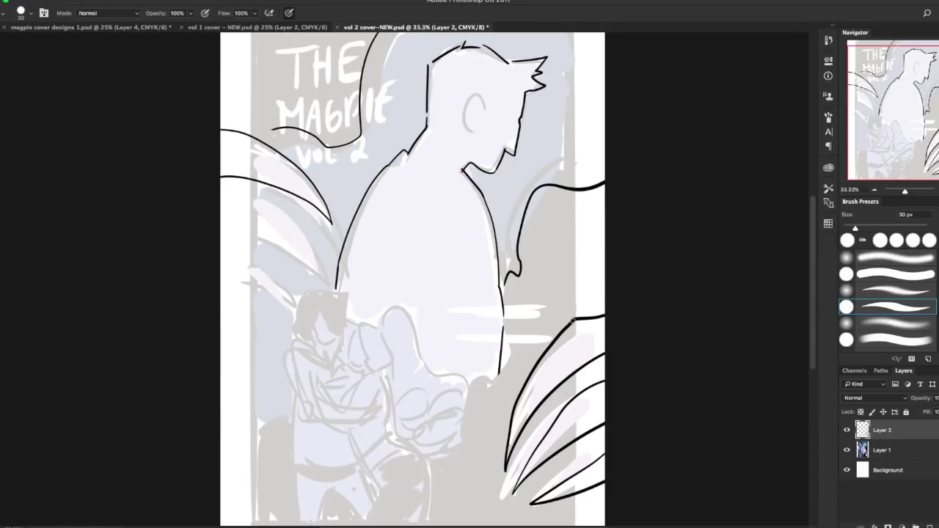
pyautogui.keyDown('super'); pyautogui.click(593, 279); pyautogui.keyUp('super')
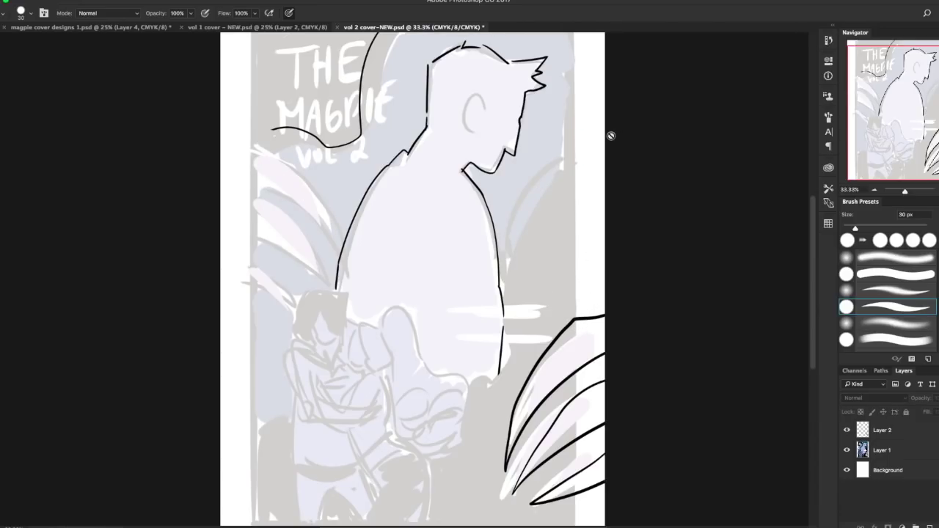
# On Layer 2, sketch a wavy background edge from the right margin to the large figure's chest, and erase the upper parts of the lower right feathers.
pyautogui.click(913, 439)
pyautogui.moveTo(608, 142); pyautogui.dragTo(502, 265)
pyautogui.press('e')
pyautogui.moveTo(589, 311); pyautogui.dragTo(514, 426)
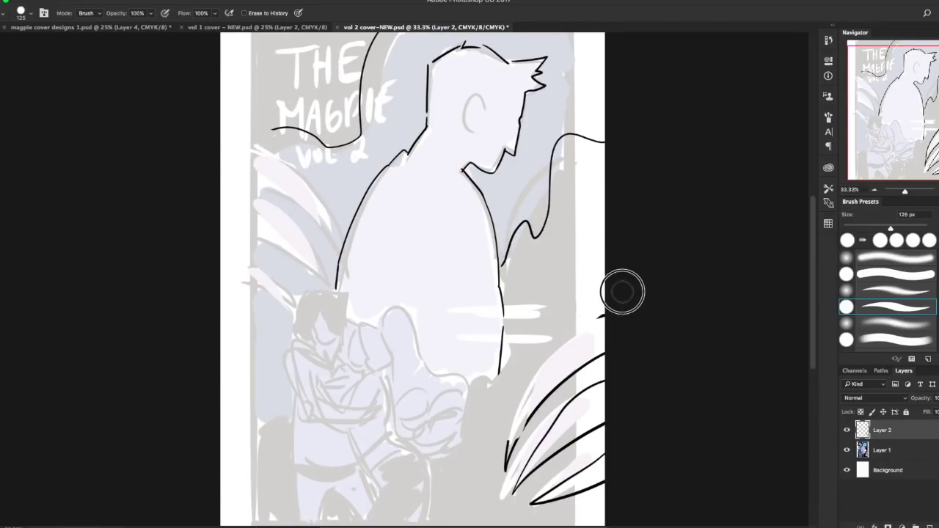
pyautogui.moveTo(622, 293)
pyautogui.mouseDown()
pyautogui.moveTo(540, 389)
pyautogui.moveTo(587, 420)
pyautogui.moveTo(589, 470)
pyautogui.moveTo(539, 470)
pyautogui.mouseUp()
# Redraw the lower right feathers as curved, pointed shapes with notched edges running in from the right margin.
pyautogui.press('b')
pyautogui.moveTo(608, 324); pyautogui.dragTo(570, 326)
pyautogui.moveTo(569, 326); pyautogui.dragTo(512, 466)
pyautogui.moveTo(513, 466)
pyautogui.mouseDown()
pyautogui.moveTo(575, 366)
pyautogui.moveTo(607, 373)
pyautogui.mouseUp()
pyautogui.moveTo(606, 397)
pyautogui.mouseDown()
pyautogui.moveTo(522, 490)
pyautogui.moveTo(606, 440)
pyautogui.mouseUp()
pyautogui.moveTo(655, 405); pyautogui.dragTo(633, 404)
pyautogui.moveTo(585, 463); pyautogui.dragTo(585, 487)
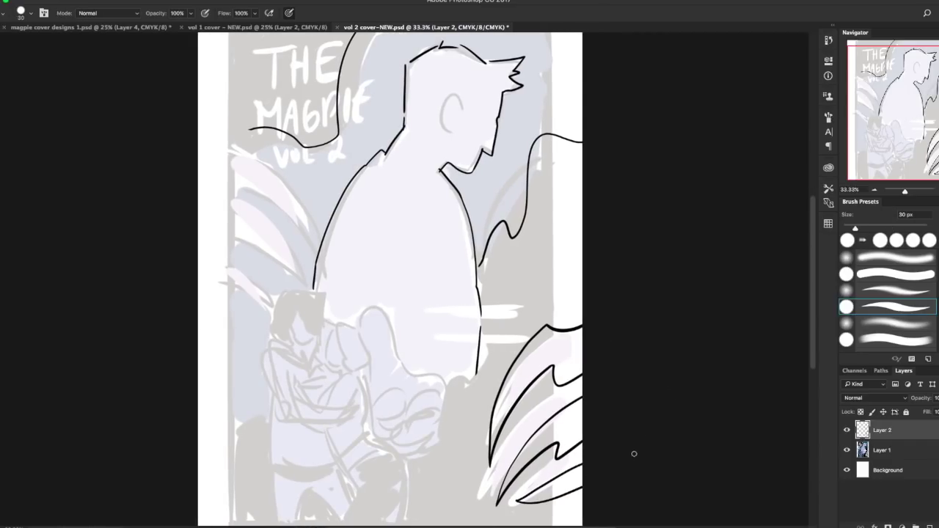
# Sketch long pointed feathers sweeping from the left margin toward the large figure's back, replacing the first single feather stroke.
pyautogui.moveTo(220, 112); pyautogui.dragTo(296, 235)
pyautogui.moveTo(295, 235)
pyautogui.mouseDown()
pyautogui.moveTo(206, 145)
pyautogui.moveTo(250, 150)
pyautogui.moveTo(285, 223)
pyautogui.mouseUp()
pyautogui.press('e')
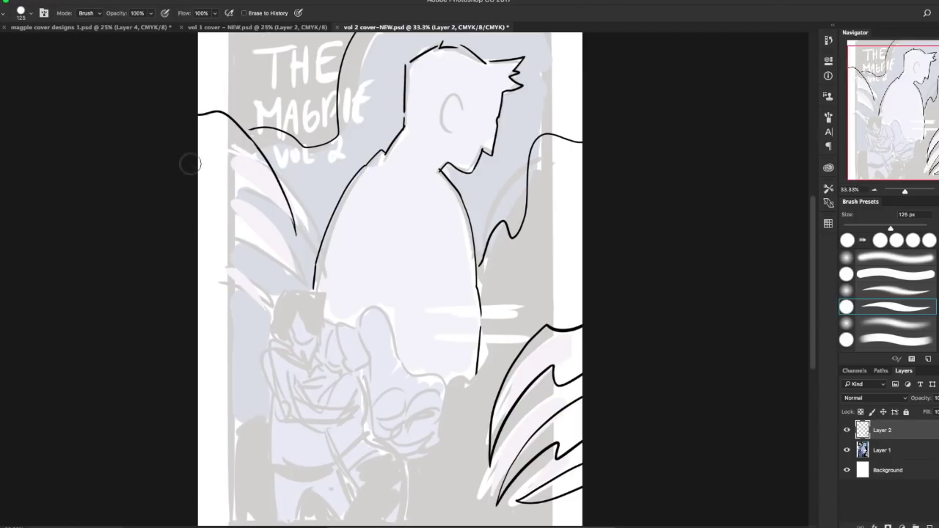
pyautogui.press('b')
pyautogui.moveTo(222, 127); pyautogui.dragTo(302, 253)
pyautogui.moveTo(301, 252)
pyautogui.mouseDown()
pyautogui.moveTo(259, 172)
pyautogui.moveTo(199, 157)
pyautogui.mouseUp()
pyautogui.moveTo(199, 180)
pyautogui.mouseDown()
pyautogui.moveTo(267, 231)
pyautogui.moveTo(292, 275)
pyautogui.mouseUp()
pyautogui.moveTo(292, 276)
pyautogui.mouseDown()
pyautogui.moveTo(199, 209)
pyautogui.moveTo(265, 292)
pyautogui.mouseUp()
# Clean up the left feathers with the Eraser and add another curved feather above them, across the title area.
pyautogui.press('e')
pyautogui.moveTo(189, 236); pyautogui.dragTo(258, 292)
pyautogui.moveTo(206, 197)
pyautogui.mouseDown()
pyautogui.moveTo(262, 235)
pyautogui.moveTo(289, 270)
pyautogui.mouseUp()
pyautogui.press('b')
pyautogui.moveTo(198, 173)
pyautogui.mouseDown()
pyautogui.moveTo(300, 279)
pyautogui.moveTo(198, 213)
pyautogui.mouseUp()
pyautogui.moveTo(192, 90)
pyautogui.mouseDown()
pyautogui.moveTo(271, 149)
pyautogui.moveTo(271, 163)
pyautogui.mouseUp()
pyautogui.press('e')
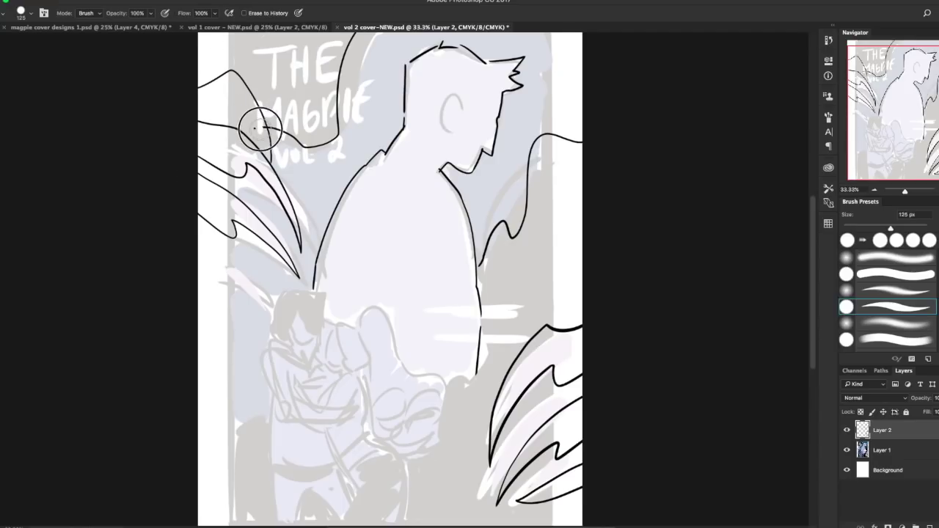
pyautogui.moveTo(260, 129); pyautogui.dragTo(258, 134)
pyautogui.press('b')
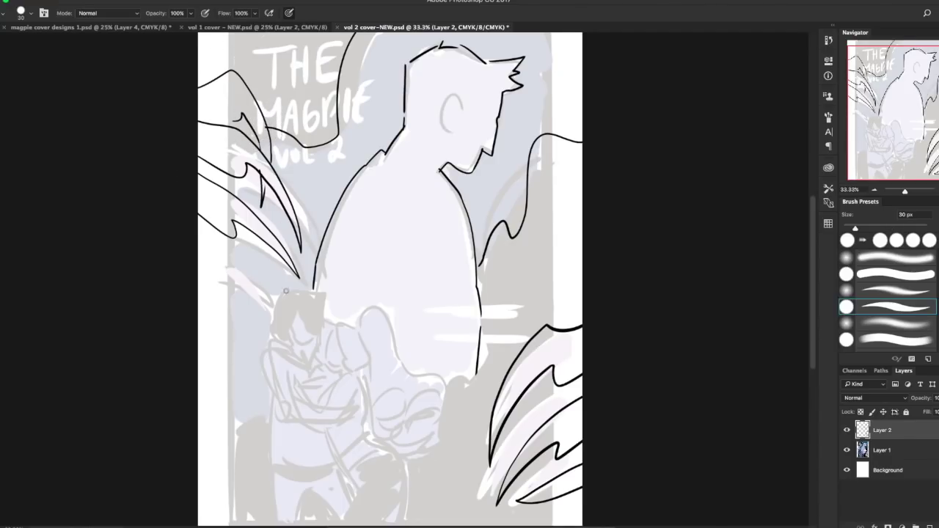
# Sketch a fan of narrow pointed feathers at the lower left margin beside the small figures.
pyautogui.moveTo(189, 425); pyautogui.dragTo(263, 470)
pyautogui.moveTo(188, 474); pyautogui.dragTo(251, 472)
pyautogui.press('e')
pyautogui.moveTo(192, 486); pyautogui.dragTo(257, 470)
pyautogui.press('b')
pyautogui.moveTo(194, 512); pyautogui.dragTo(246, 483)
# Draw the jagged lower end of the large figure's chest and a curved edge above the lower left feathers.
pyautogui.click(882, 84)
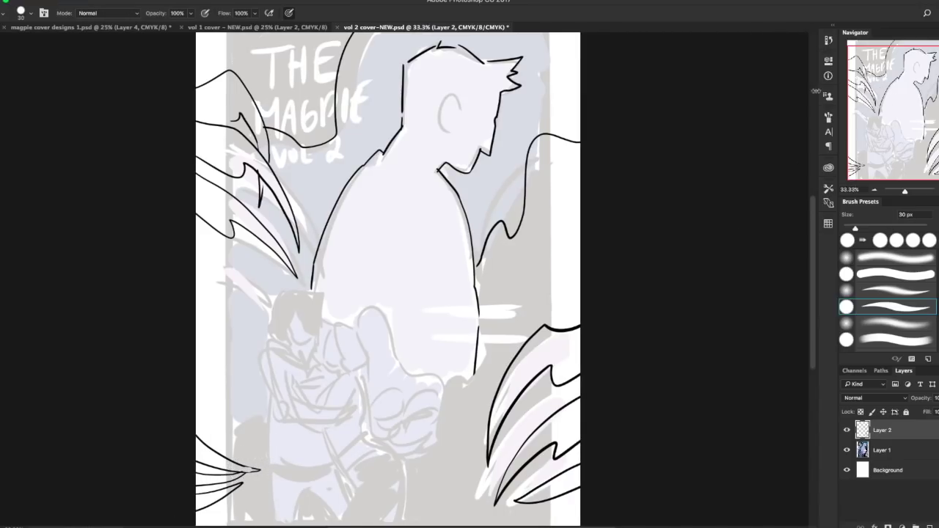
pyautogui.moveTo(518, 290); pyautogui.dragTo(447, 396)
pyautogui.moveTo(196, 423); pyautogui.dragTo(250, 414)
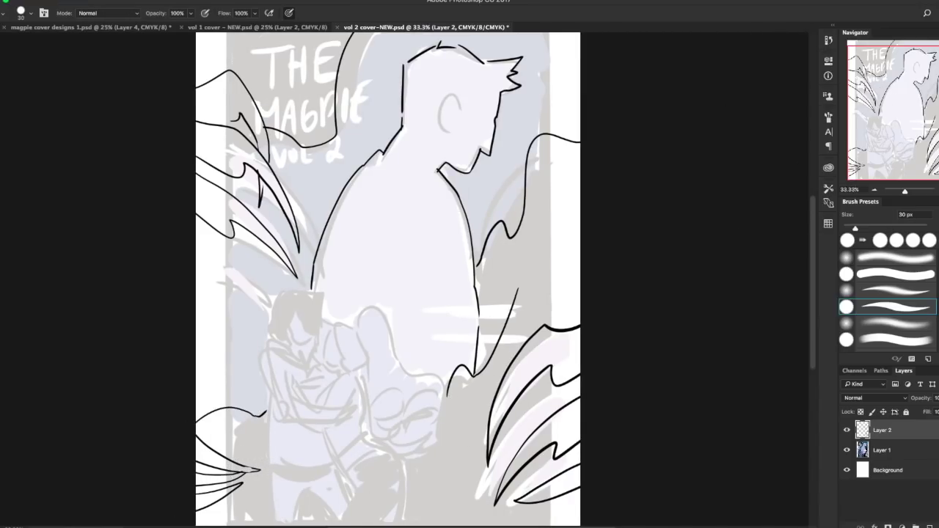
pyautogui.hotkey('ctrl', 'z')
pyautogui.moveTo(474, 367); pyautogui.dragTo(476, 273)
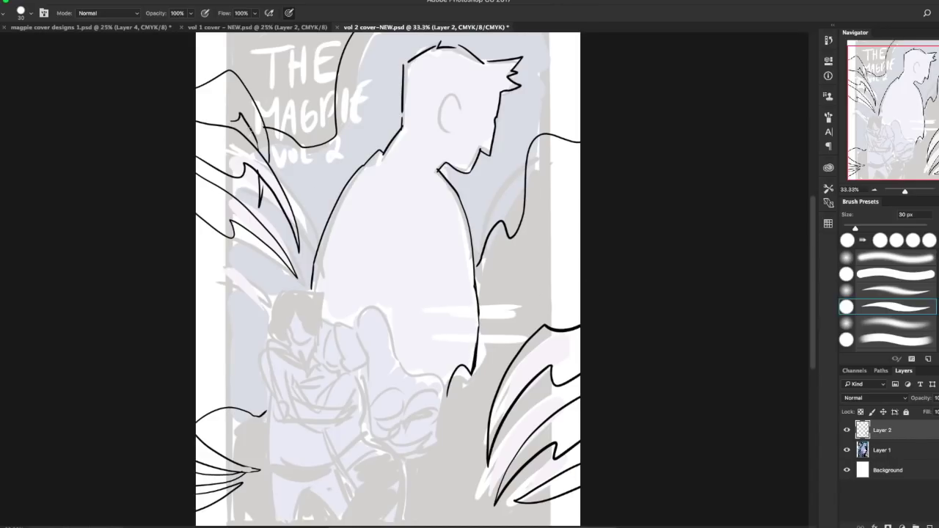
# Add a new layer and sketch the embracing couple's shoulders, back and bent arm over the rough.
pyautogui.moveTo(922, 107)
pyautogui.mouseDown()
pyautogui.moveTo(923, 95)
pyautogui.moveTo(922, 129)
pyautogui.mouseUp()
pyautogui.hotkey('ctrl', 'shift', 'alt', 'n')
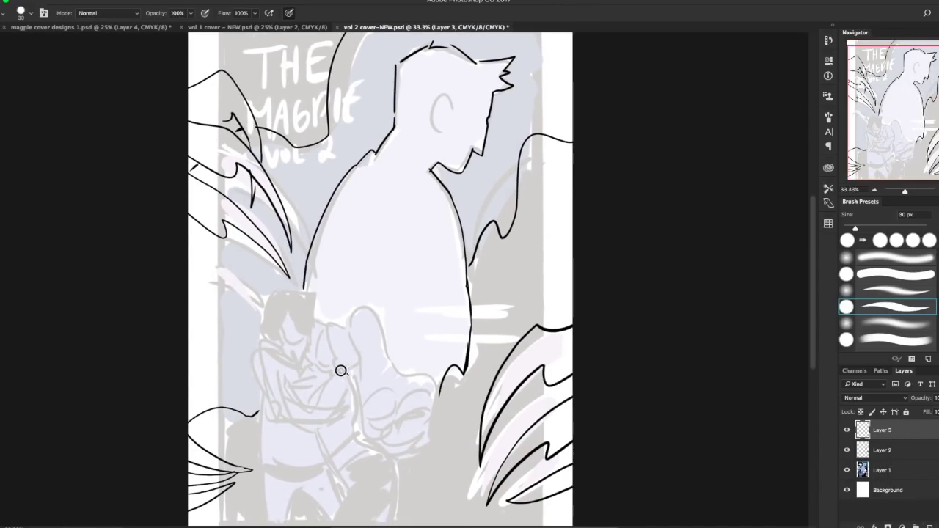
pyautogui.moveTo(348, 371); pyautogui.dragTo(311, 400)
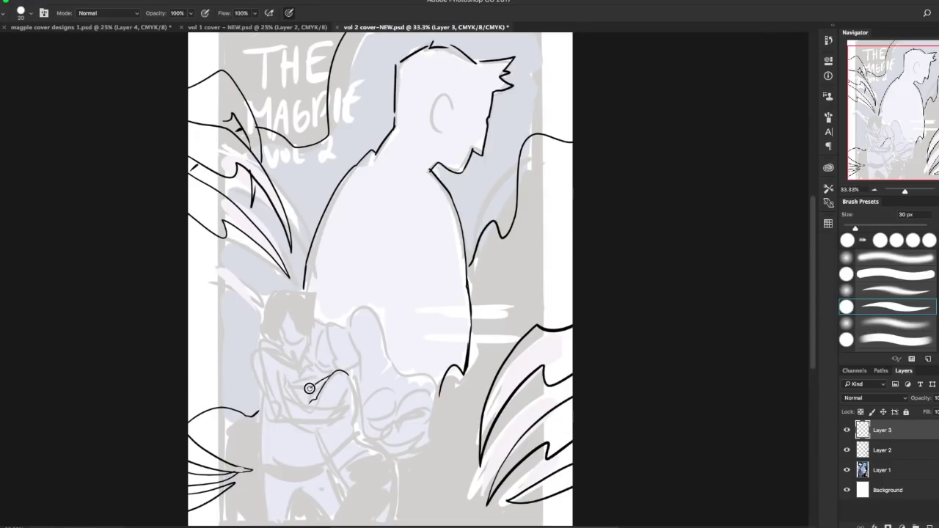
pyautogui.moveTo(352, 381); pyautogui.dragTo(360, 428)
pyautogui.moveTo(349, 389); pyautogui.dragTo(338, 405)
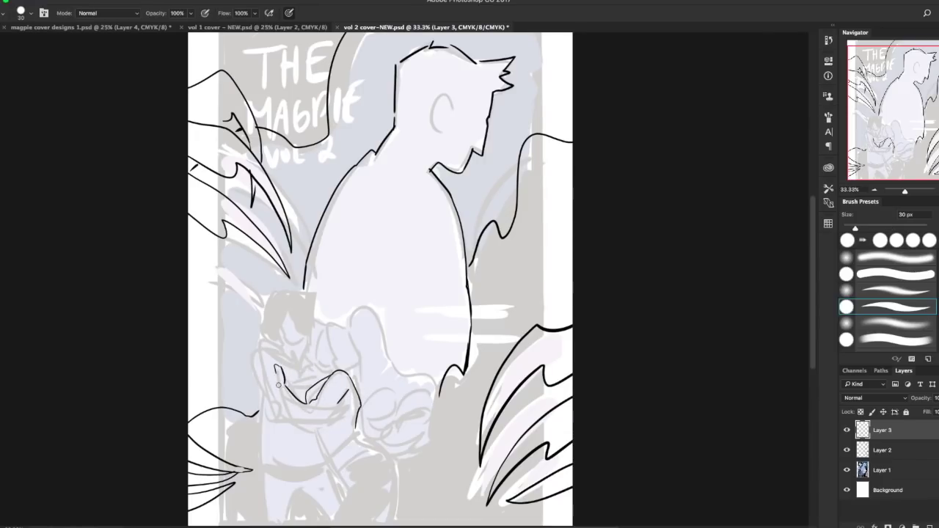
pyautogui.moveTo(273, 356); pyautogui.dragTo(259, 404)
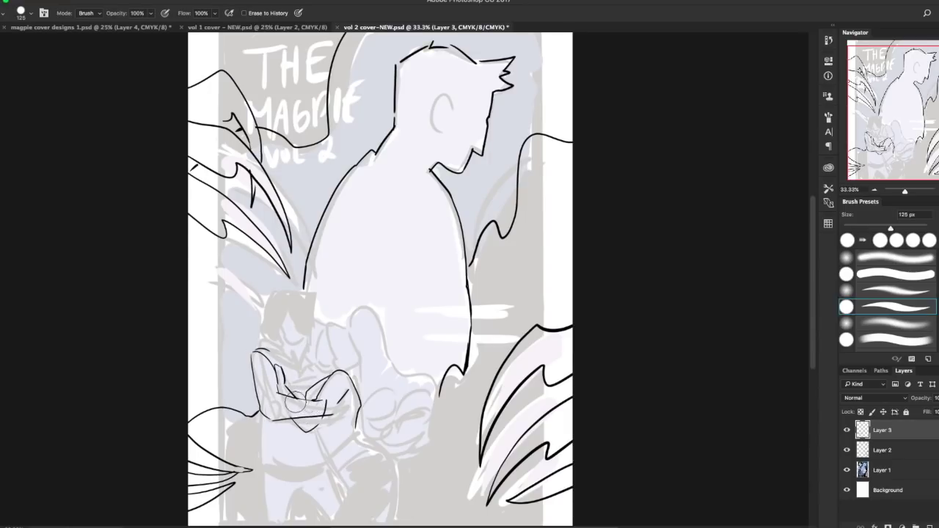
# Draw the left figure's forearm and hand with spread fingers across the partner's back, and refine the shoulder and chest lines.
pyautogui.moveTo(330, 403)
pyautogui.mouseDown()
pyautogui.moveTo(354, 397)
pyautogui.moveTo(328, 412)
pyautogui.moveTo(347, 393)
pyautogui.mouseUp()
pyautogui.press('e')
pyautogui.press('b')
pyautogui.moveTo(332, 402)
pyautogui.mouseDown()
pyautogui.moveTo(350, 398)
pyautogui.moveTo(347, 413)
pyautogui.mouseUp()
pyautogui.moveTo(267, 357)
pyautogui.mouseDown()
pyautogui.moveTo(273, 402)
pyautogui.moveTo(317, 408)
pyautogui.mouseUp()
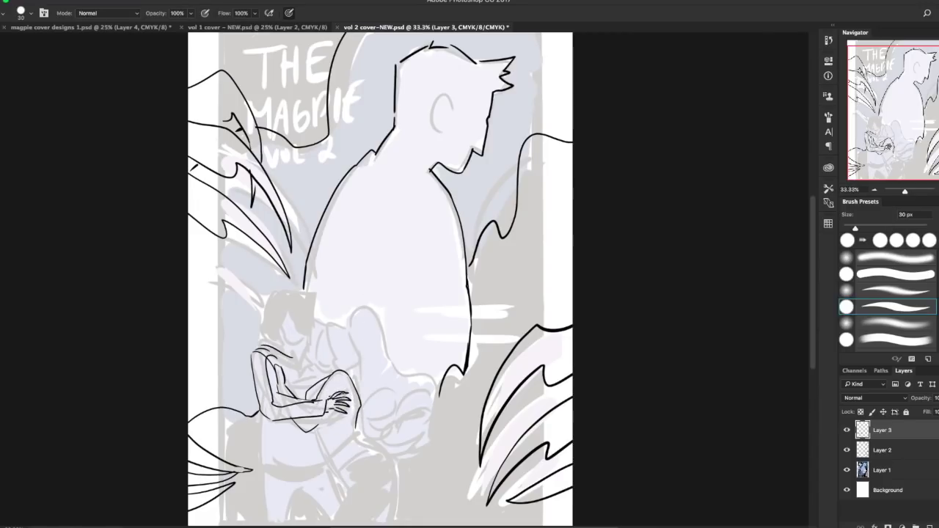
# Sketch the right small figure's waist, hips and bent leg down to the lower edge, with dark hatching behind the thigh.
pyautogui.moveTo(360, 442); pyautogui.dragTo(333, 463)
pyautogui.moveTo(314, 429)
pyautogui.mouseDown()
pyautogui.moveTo(314, 445)
pyautogui.moveTo(382, 523)
pyautogui.mouseUp()
pyautogui.moveTo(335, 464); pyautogui.dragTo(343, 475)
pyautogui.moveTo(342, 476); pyautogui.dragTo(316, 525)
pyautogui.press('e')
pyautogui.moveTo(384, 522)
pyautogui.mouseDown()
pyautogui.moveTo(376, 451)
pyautogui.moveTo(388, 472)
pyautogui.moveTo(341, 526)
pyautogui.mouseUp()
pyautogui.press('b')
pyautogui.moveTo(391, 490); pyautogui.dragTo(366, 523)
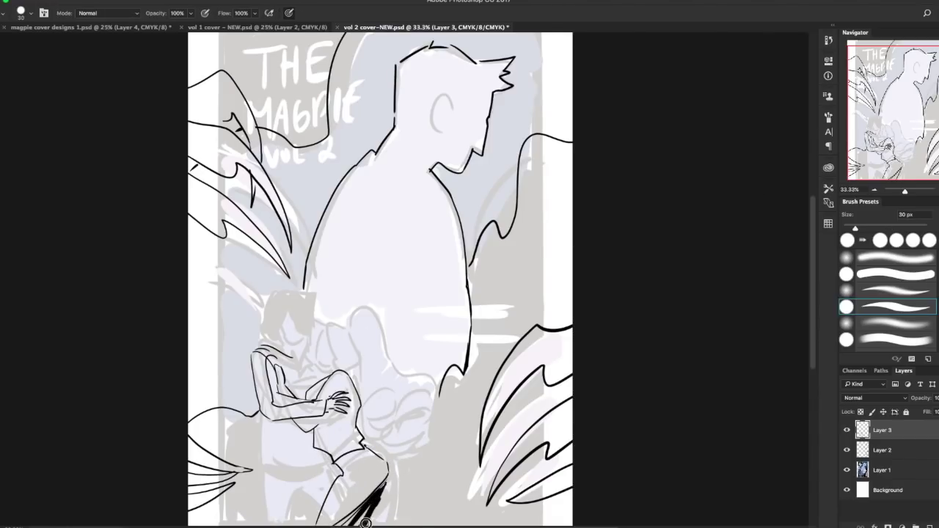
# Draw the right small figure's head and face against the partner, with long hair flowing down the back.
pyautogui.moveTo(339, 334); pyautogui.dragTo(314, 339)
pyautogui.moveTo(307, 347); pyautogui.dragTo(316, 369)
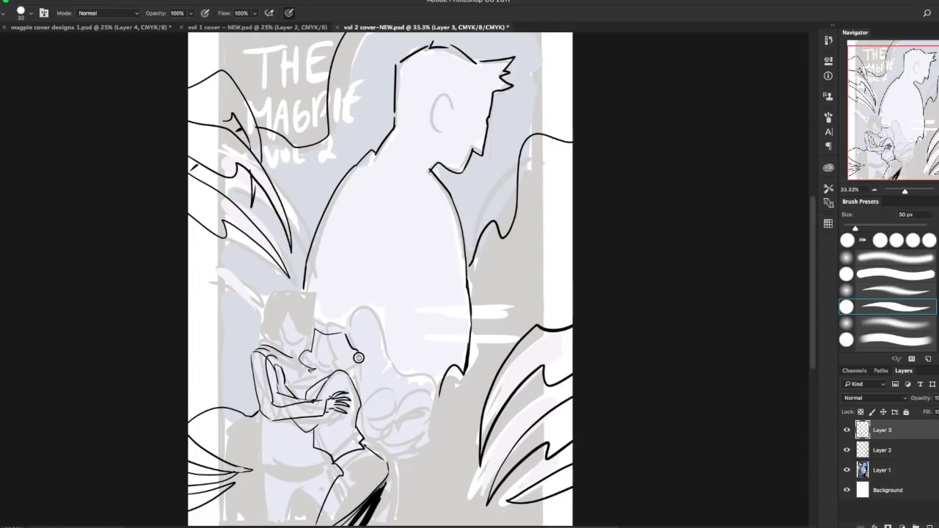
pyautogui.moveTo(343, 332)
pyautogui.mouseDown()
pyautogui.moveTo(340, 358)
pyautogui.moveTo(390, 359)
pyautogui.moveTo(420, 431)
pyautogui.moveTo(372, 507)
pyautogui.mouseUp()
# Try reworking the right small figure's hip and bent leg by alternately erasing and redrawing the outlines.
pyautogui.press('e')
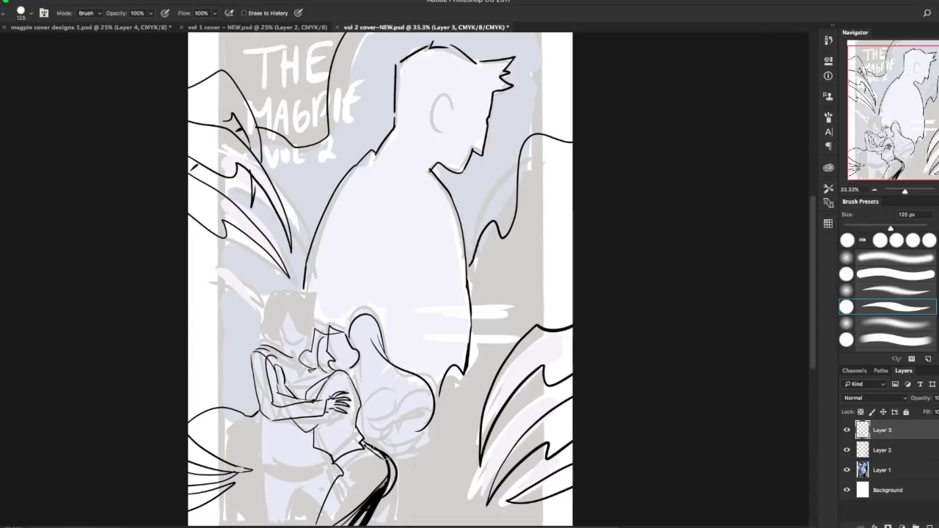
pyautogui.moveTo(378, 451); pyautogui.dragTo(396, 490)
pyautogui.press('b')
pyautogui.moveTo(366, 446)
pyautogui.mouseDown()
pyautogui.moveTo(383, 503)
pyautogui.moveTo(380, 451)
pyautogui.moveTo(383, 492)
pyautogui.moveTo(386, 460)
pyautogui.moveTo(332, 490)
pyautogui.moveTo(317, 516)
pyautogui.mouseUp()
pyautogui.press('e')
pyautogui.press('b')
pyautogui.press('e')
pyautogui.press('b')
pyautogui.press('e')
pyautogui.press('b')
pyautogui.press('e')
pyautogui.press('b')
pyautogui.press('e')
pyautogui.press('b')
pyautogui.moveTo(388, 469)
pyautogui.mouseDown()
pyautogui.moveTo(375, 448)
pyautogui.moveTo(389, 479)
pyautogui.moveTo(383, 456)
pyautogui.mouseUp()
pyautogui.press('e')
pyautogui.press('b')
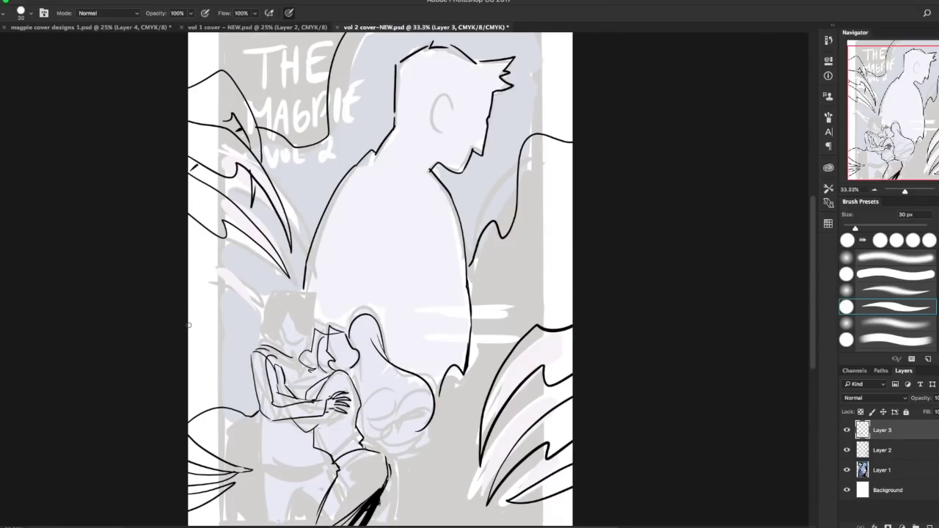
pyautogui.moveTo(273, 293)
pyautogui.mouseDown()
pyautogui.moveTo(313, 318)
pyautogui.moveTo(262, 344)
pyautogui.mouseUp()
pyautogui.press('e')
pyautogui.moveTo(315, 320); pyautogui.dragTo(266, 334)
pyautogui.press('b')
# Restroke the embracing forearm, and replace the right figure's leg with a short hem shape and curled hair ends.
pyautogui.moveTo(313, 432); pyautogui.dragTo(349, 393)
pyautogui.press('e')
pyautogui.moveTo(365, 439)
pyautogui.mouseDown()
pyautogui.moveTo(388, 455)
pyautogui.moveTo(365, 510)
pyautogui.moveTo(372, 445)
pyautogui.moveTo(384, 474)
pyautogui.mouseUp()
pyautogui.press('b')
pyautogui.press('e')
pyautogui.press('b')
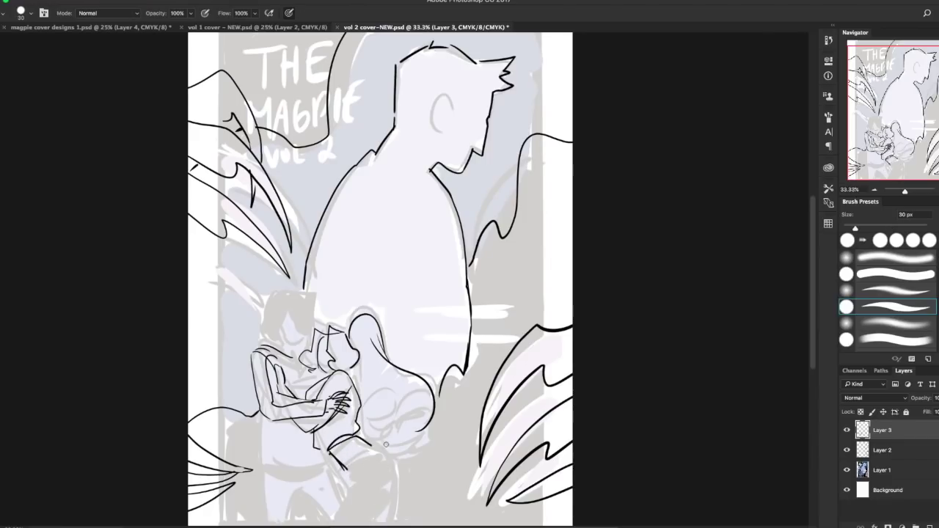
pyautogui.moveTo(365, 444); pyautogui.dragTo(348, 468)
pyautogui.moveTo(361, 437); pyautogui.dragTo(400, 446)
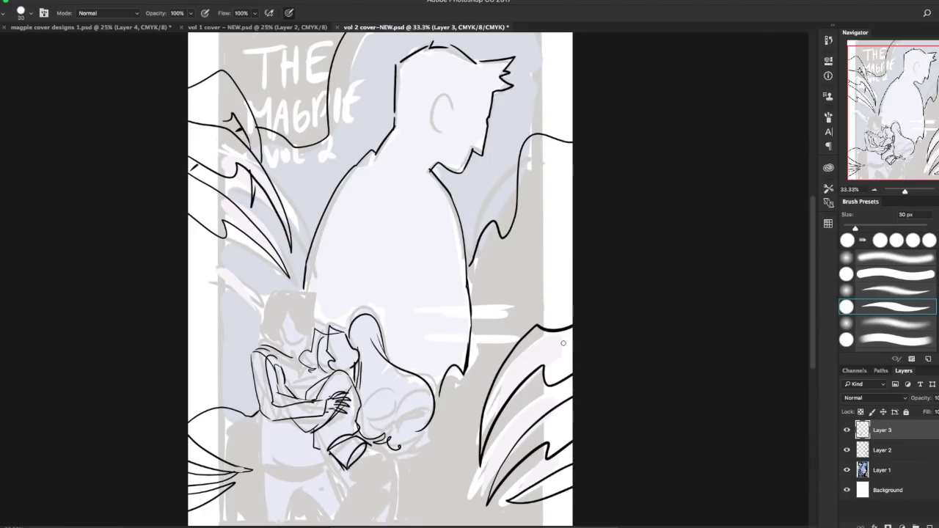
# Add a second curved stroke below the right background edge and another above the lower left feathers.
pyautogui.moveTo(564, 156); pyautogui.dragTo(529, 188)
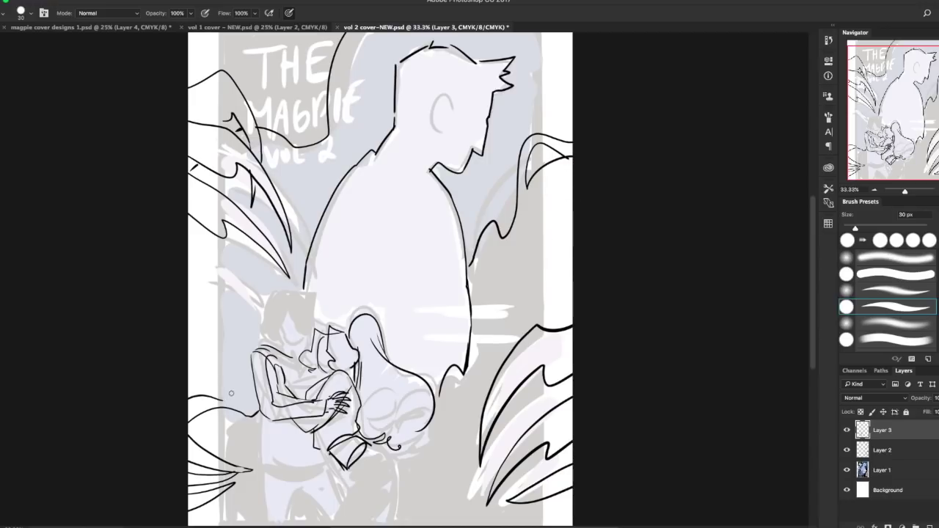
pyautogui.moveTo(231, 393); pyautogui.dragTo(189, 385)
# Sketch the left small figure's waist, jacket hem and both trouser legs down to the page's lower edge.
pyautogui.moveTo(264, 416); pyautogui.dragTo(264, 457)
pyautogui.moveTo(265, 464); pyautogui.dragTo(323, 468)
pyautogui.press('e')
pyautogui.press('b')
pyautogui.moveTo(265, 458); pyautogui.dragTo(271, 525)
pyautogui.hscroll(-10, 304, 487)
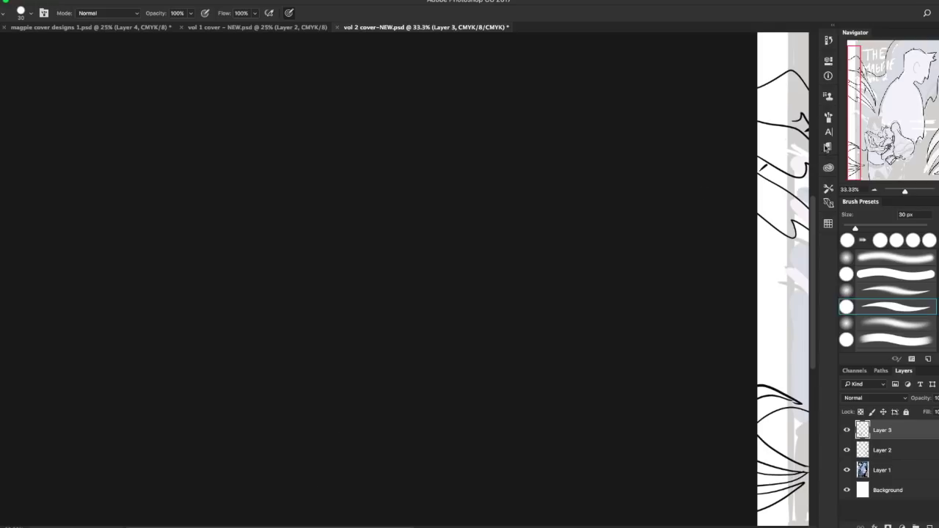
pyautogui.click(900, 147)
pyautogui.moveTo(553, 475)
pyautogui.mouseDown()
pyautogui.moveTo(538, 487)
pyautogui.moveTo(533, 519)
pyautogui.mouseUp()
pyautogui.moveTo(538, 494); pyautogui.dragTo(558, 523)
pyautogui.moveTo(564, 470); pyautogui.dragTo(576, 507)
pyautogui.moveTo(500, 455); pyautogui.dragTo(503, 525)
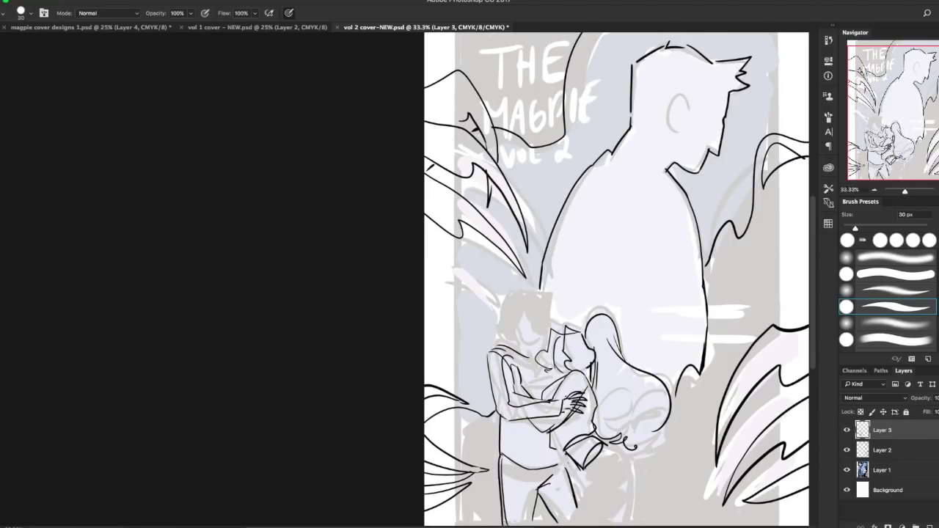
# Draw the left small figure's head with hair framing the face, and define the jacket's front, sides and hem.
pyautogui.moveTo(534, 310)
pyautogui.mouseDown()
pyautogui.moveTo(522, 320)
pyautogui.moveTo(544, 338)
pyautogui.mouseUp()
pyautogui.moveTo(521, 304)
pyautogui.mouseDown()
pyautogui.moveTo(537, 306)
pyautogui.moveTo(512, 310)
pyautogui.moveTo(547, 343)
pyautogui.moveTo(502, 348)
pyautogui.moveTo(537, 367)
pyautogui.mouseUp()
pyautogui.moveTo(538, 362); pyautogui.dragTo(539, 400)
pyautogui.moveTo(500, 419); pyautogui.dragTo(497, 458)
pyautogui.moveTo(500, 457); pyautogui.dragTo(540, 463)
pyautogui.moveTo(543, 433); pyautogui.dragTo(544, 463)
# Redraw the right small figure's legs with heavy, overlapping strokes from the hem down to the page's lower edge.
pyautogui.moveTo(607, 441)
pyautogui.mouseDown()
pyautogui.moveTo(634, 473)
pyautogui.moveTo(573, 485)
pyautogui.mouseUp()
pyautogui.moveTo(576, 493); pyautogui.dragTo(560, 520)
pyautogui.moveTo(624, 453)
pyautogui.mouseDown()
pyautogui.moveTo(634, 465)
pyautogui.moveTo(583, 516)
pyautogui.mouseUp()
pyautogui.moveTo(633, 474); pyautogui.dragTo(571, 524)
pyautogui.moveTo(629, 495); pyautogui.dragTo(599, 525)
pyautogui.moveTo(593, 463)
pyautogui.mouseDown()
pyautogui.moveTo(566, 526)
pyautogui.moveTo(569, 498)
pyautogui.mouseUp()
pyautogui.moveTo(627, 471); pyautogui.dragTo(587, 523)
pyautogui.moveTo(633, 482); pyautogui.dragTo(621, 523)
# Add thick looping curls to the ends of the right small figure's long hair.
pyautogui.moveTo(650, 365); pyautogui.dragTo(668, 411)
pyautogui.moveTo(675, 400); pyautogui.dragTo(633, 451)
pyautogui.moveTo(631, 389); pyautogui.dragTo(610, 430)
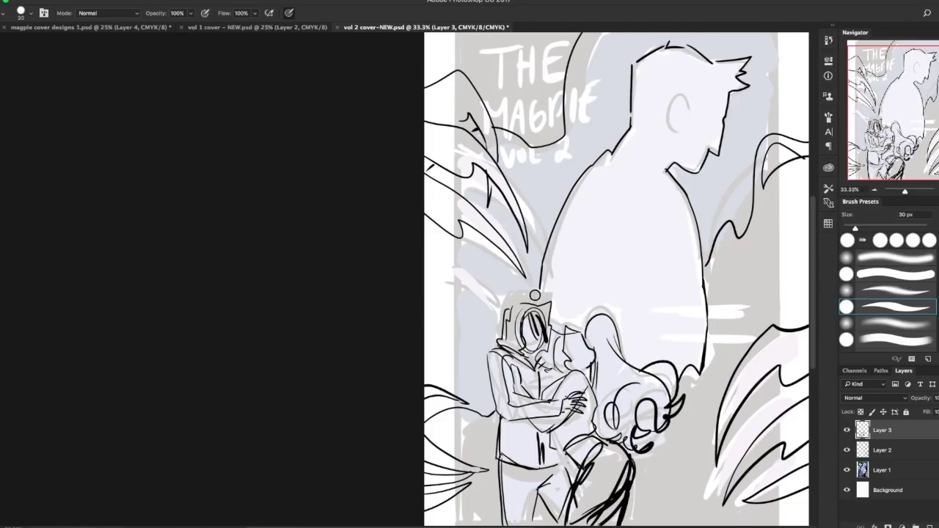
# Save the volume two cover and switch to the volume one cover document.
pyautogui.moveTo(905, 192); pyautogui.dragTo(905, 192)
pyautogui.press('super+s')
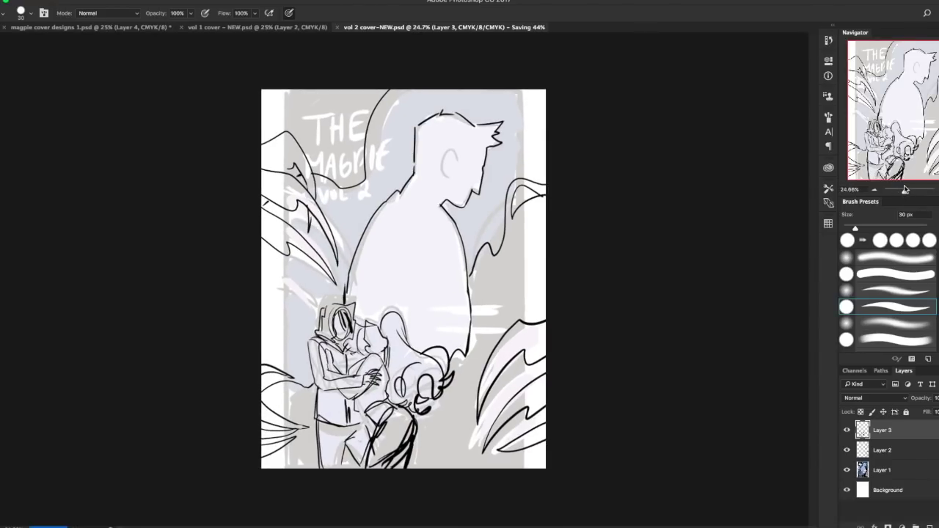
pyautogui.click(268, 27)
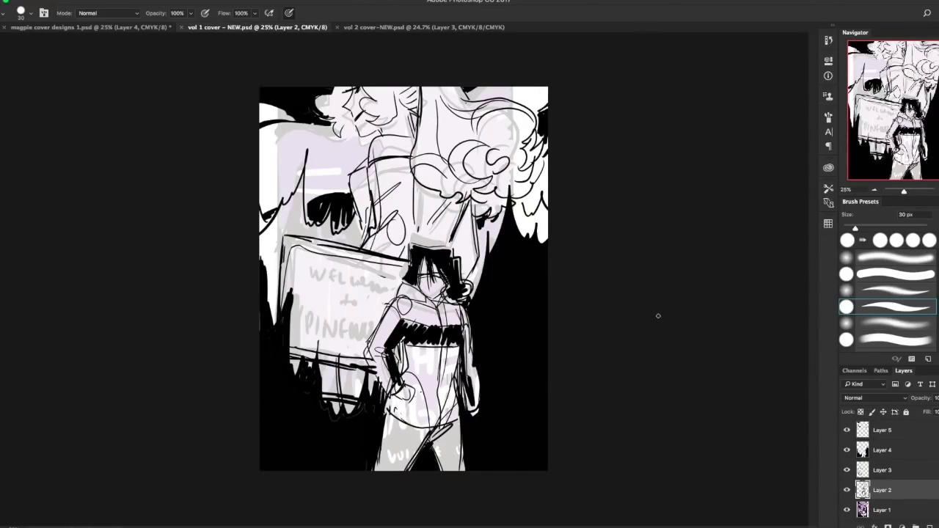
# Merge Layer 2 through Layer 5 of the volume one cover into a single layer.
pyautogui.click(905, 448)
pyautogui.click(916, 435)
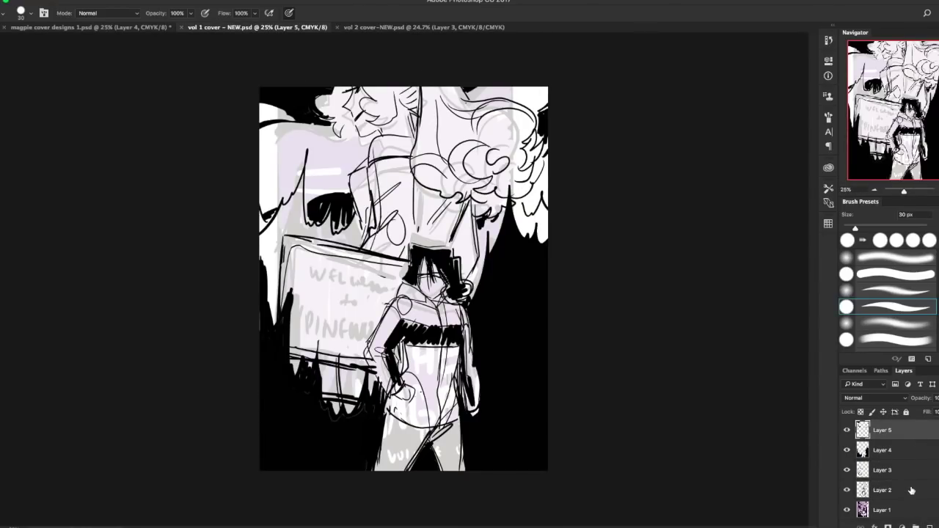
pyautogui.keyDown('shift'); pyautogui.click(912, 490); pyautogui.keyUp('shift')
pyautogui.press('super+e')
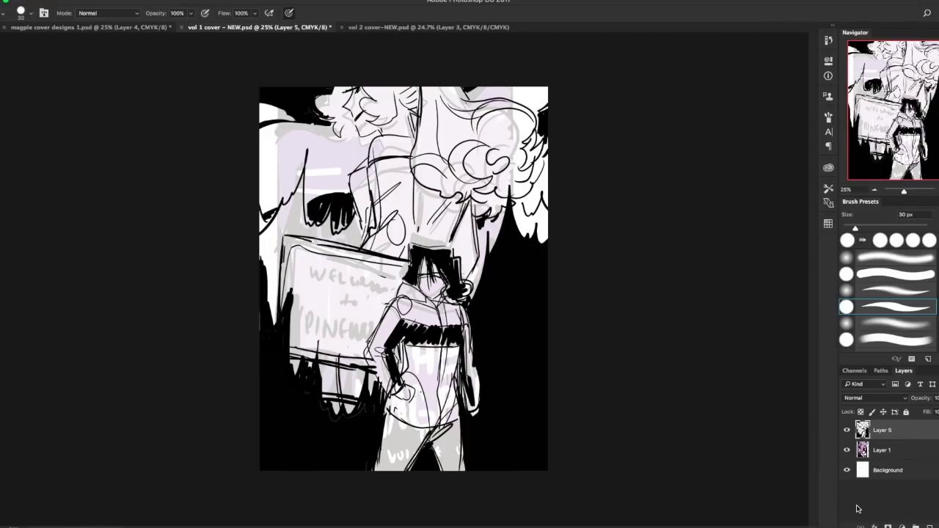
# Lasso the large figure's head and curls, rotate them about -9°, and scale them to about 105% width and 109% height.
pyautogui.press('l')
pyautogui.moveTo(348, 76)
pyautogui.mouseDown()
pyautogui.moveTo(367, 150)
pyautogui.moveTo(424, 121)
pyautogui.moveTo(417, 74)
pyautogui.mouseUp()
pyautogui.press('super+t')
pyautogui.moveTo(396, 104)
pyautogui.mouseDown()
pyautogui.moveTo(389, 108)
pyautogui.moveTo(419, 78)
pyautogui.moveTo(443, 70)
pyautogui.moveTo(441, 78)
pyautogui.moveTo(455, 64)
pyautogui.moveTo(415, 76)
pyautogui.mouseUp()
pyautogui.moveTo(399, 99); pyautogui.dragTo(413, 79)
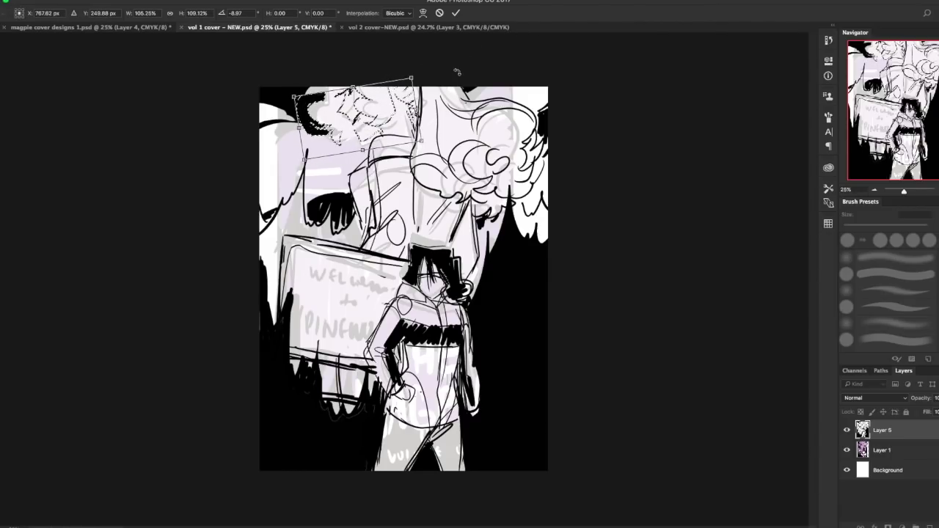
pyautogui.press('Return')
pyautogui.press('super+d')
# Draw wavy strands along the large figure's neck and a collar shape across the upper chest.
pyautogui.press('b')
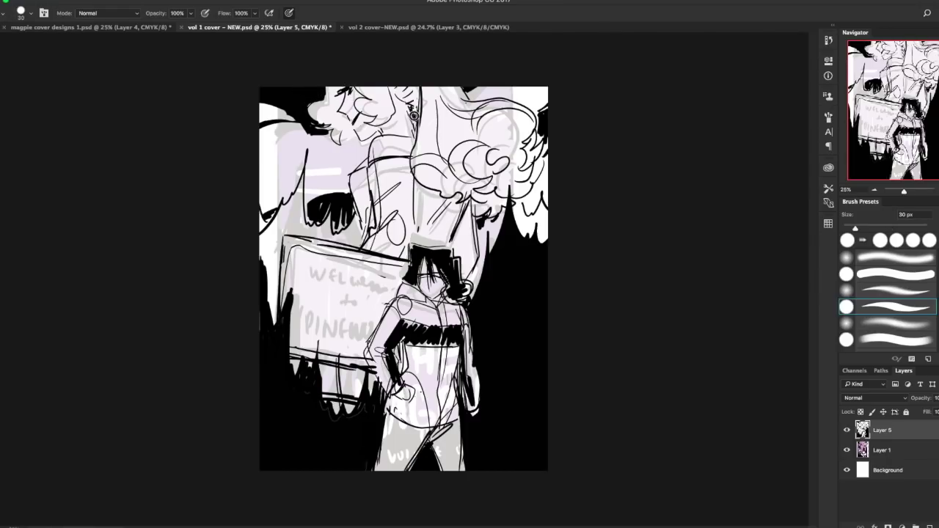
pyautogui.moveTo(415, 116); pyautogui.dragTo(423, 176)
pyautogui.moveTo(392, 166)
pyautogui.mouseDown()
pyautogui.moveTo(401, 185)
pyautogui.moveTo(439, 199)
pyautogui.moveTo(446, 245)
pyautogui.mouseUp()
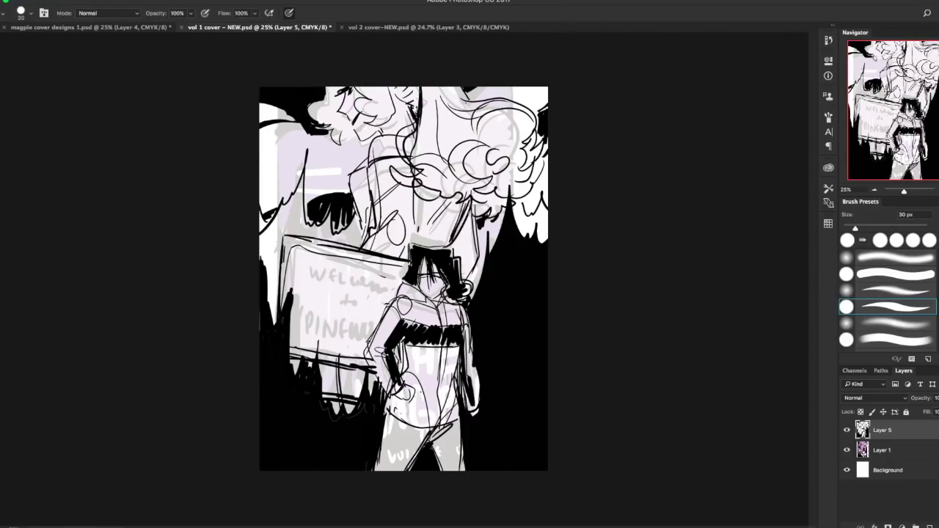
# Strengthen the large figure's torso sides and arm outlines down to the sign and the small figure's head.
pyautogui.moveTo(474, 203); pyautogui.dragTo(446, 246)
pyautogui.moveTo(471, 211); pyautogui.dragTo(473, 295)
pyautogui.moveTo(417, 171); pyautogui.dragTo(411, 248)
pyautogui.moveTo(353, 178); pyautogui.dragTo(352, 250)
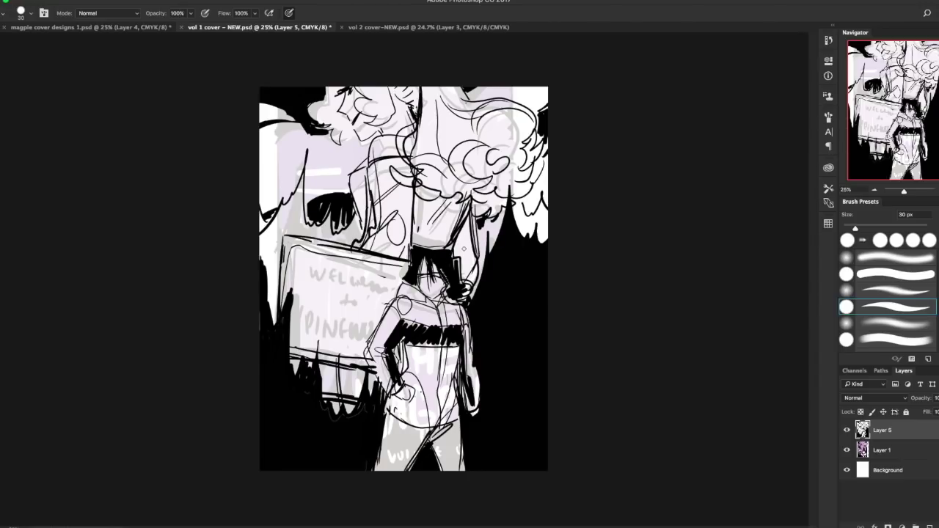
pyautogui.moveTo(378, 132); pyautogui.dragTo(355, 239)
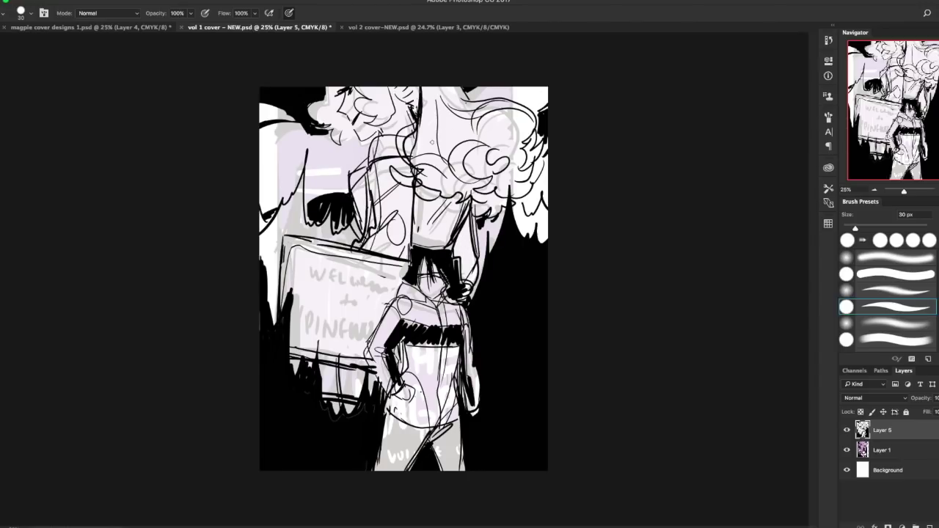
# Erase the outer outline of the large figure's arm above the sign and redraw it closer to the body.
pyautogui.press('e')
pyautogui.moveTo(364, 166)
pyautogui.mouseDown()
pyautogui.moveTo(351, 176)
pyautogui.moveTo(358, 210)
pyautogui.mouseUp()
pyautogui.press('b')
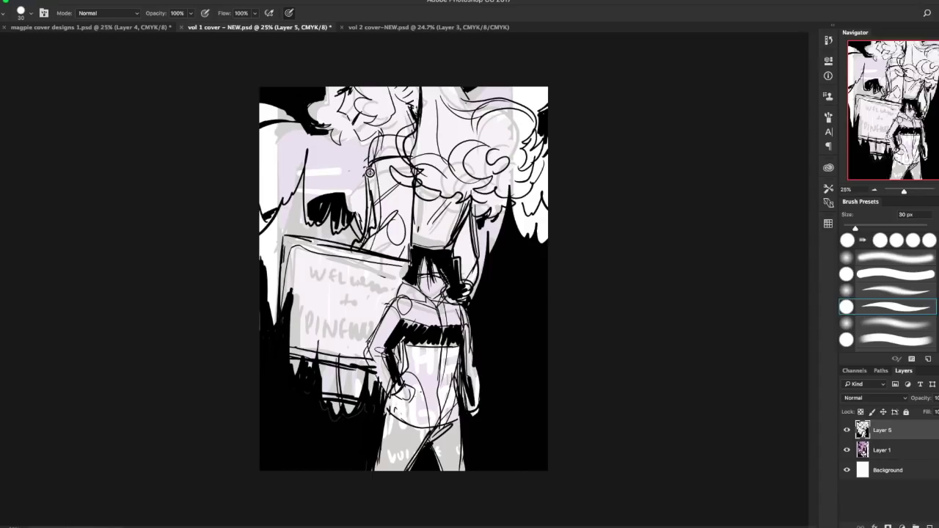
pyautogui.moveTo(370, 173); pyautogui.dragTo(357, 239)
# Restroke the large figure's shoulders and the far arm, undoing the stray stroke near the curls.
pyautogui.moveTo(410, 135); pyautogui.dragTo(422, 141)
pyautogui.moveTo(383, 130); pyautogui.dragTo(361, 145)
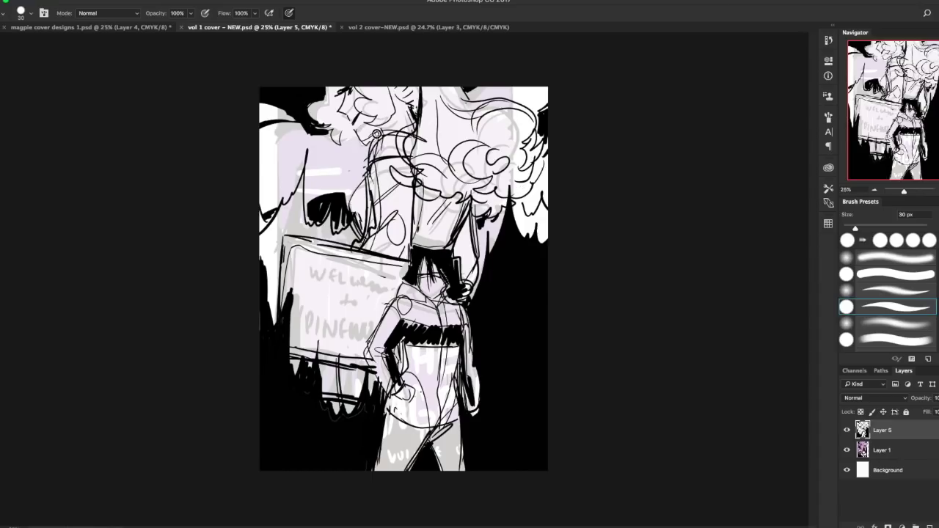
pyautogui.moveTo(387, 91); pyautogui.dragTo(361, 146)
pyautogui.hotkey('ctrl', 'z')
pyautogui.moveTo(468, 167); pyautogui.dragTo(477, 258)
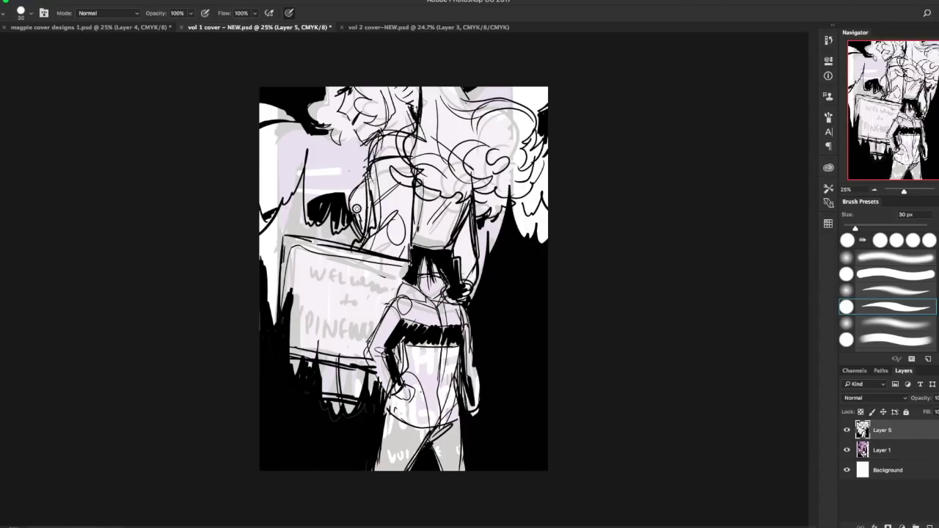
# Restroke the large figure's sign-side arm and far torso edge, and add bold swirls among the curls.
pyautogui.moveTo(373, 158); pyautogui.dragTo(350, 233)
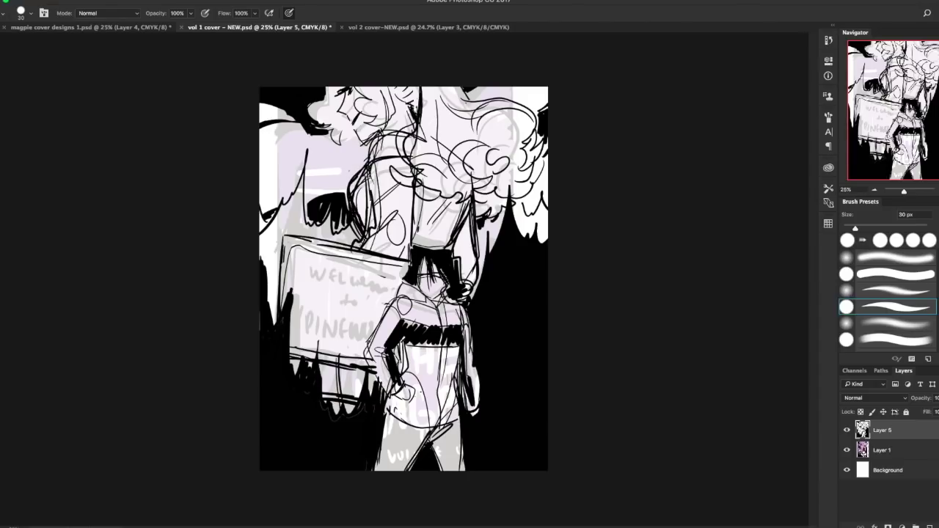
pyautogui.moveTo(448, 187); pyautogui.dragTo(470, 249)
pyautogui.moveTo(497, 138); pyautogui.dragTo(500, 156)
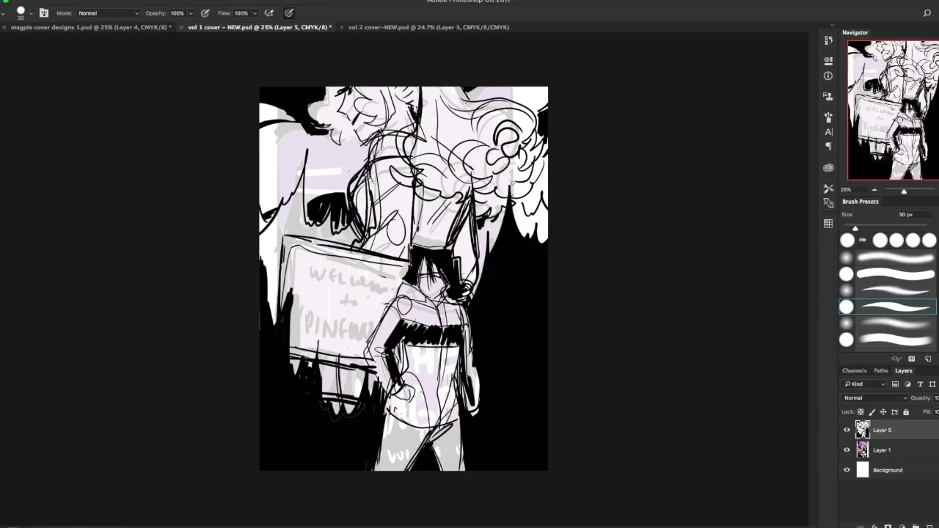
# Fill the sky behind the large figure's head with black and darken the fringed shape above the sign.
pyautogui.moveTo(256, 119)
pyautogui.mouseDown()
pyautogui.moveTo(294, 115)
pyautogui.moveTo(264, 119)
pyautogui.mouseUp()
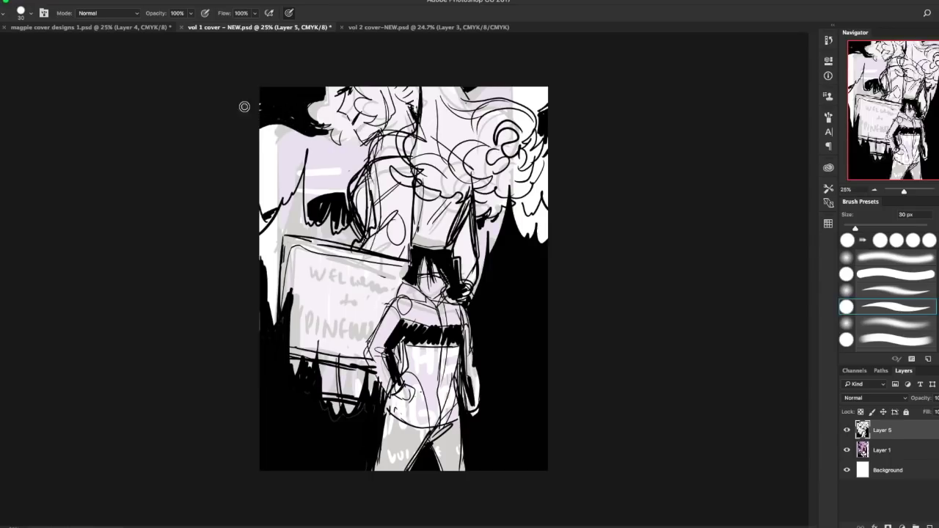
pyautogui.moveTo(329, 131); pyautogui.dragTo(277, 136)
pyautogui.moveTo(331, 209); pyautogui.dragTo(329, 197)
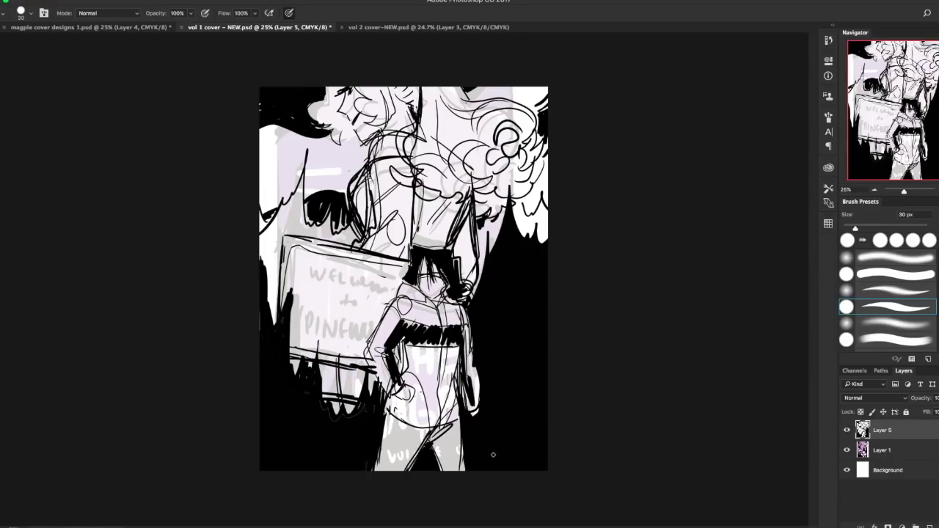
# Move the line art layer straight down on the page to Y 1568 px.
pyautogui.press('super+t')
pyautogui.press('Down')
pyautogui.press('Down')
pyautogui.press('Down')
pyautogui.press('Down')
pyautogui.press('Down')
pyautogui.press('Down')
pyautogui.press('Down')
pyautogui.press('Down')
pyautogui.press('Down')
pyautogui.press('Down')
pyautogui.press('Down')
pyautogui.press('Down')
pyautogui.press('Down')
pyautogui.press('Down')
pyautogui.press('Down')
pyautogui.press('Down')
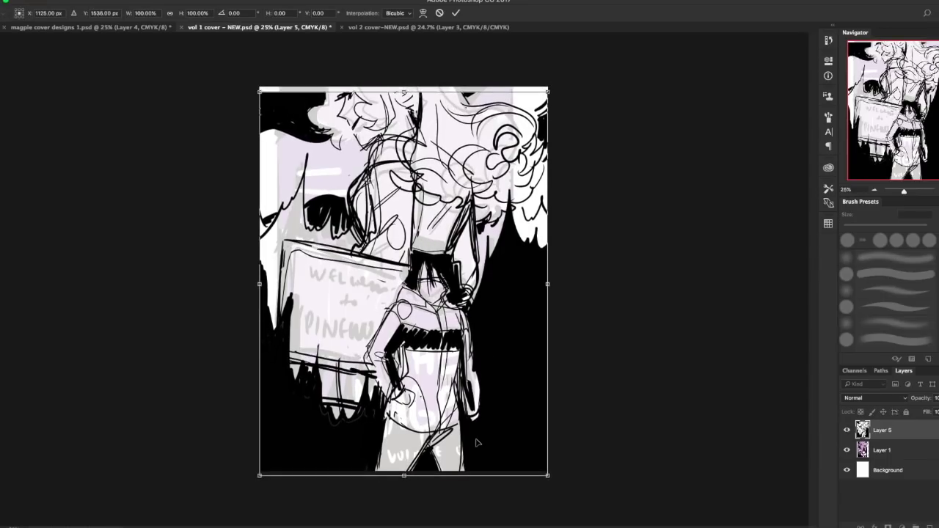
pyautogui.press('Right')
pyautogui.press('Down')
pyautogui.press('Down')
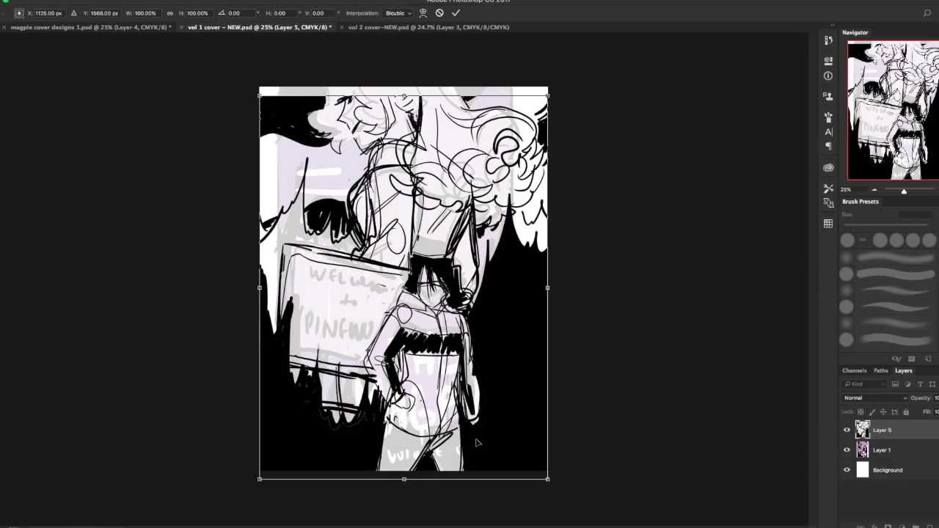
pyautogui.press('Return')
# Extend the black background and the large figure's hair to the page's top edge, and blacken the area beside the far arm.
pyautogui.moveTo(325, 86)
pyautogui.mouseDown()
pyautogui.moveTo(324, 95)
pyautogui.moveTo(263, 87)
pyautogui.mouseUp()
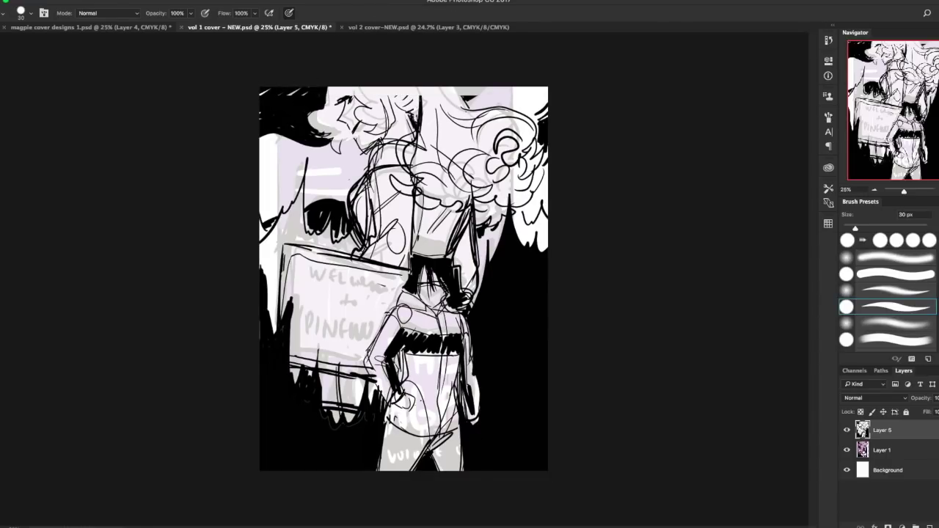
pyautogui.moveTo(466, 92)
pyautogui.mouseDown()
pyautogui.moveTo(489, 85)
pyautogui.moveTo(461, 93)
pyautogui.mouseUp()
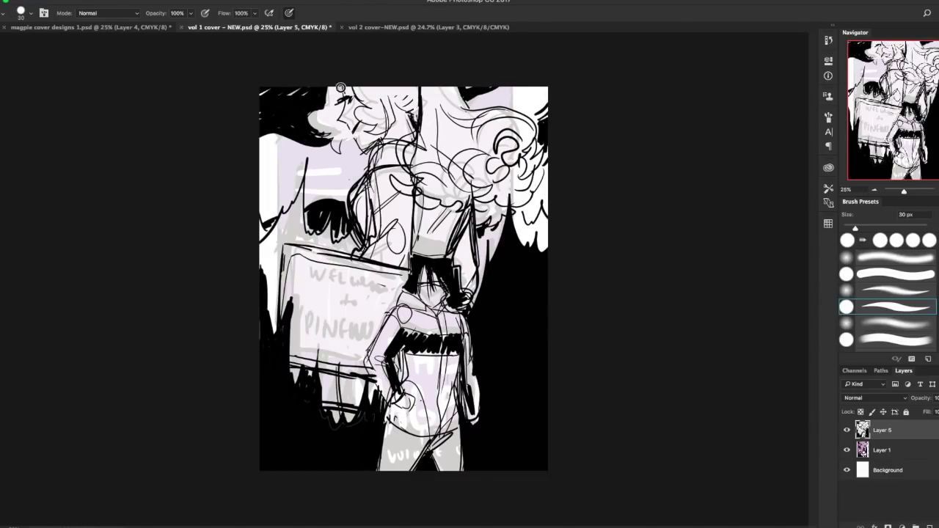
pyautogui.moveTo(340, 88)
pyautogui.mouseDown()
pyautogui.moveTo(351, 95)
pyautogui.moveTo(326, 101)
pyautogui.moveTo(373, 126)
pyautogui.mouseUp()
pyautogui.moveTo(396, 87); pyautogui.dragTo(389, 127)
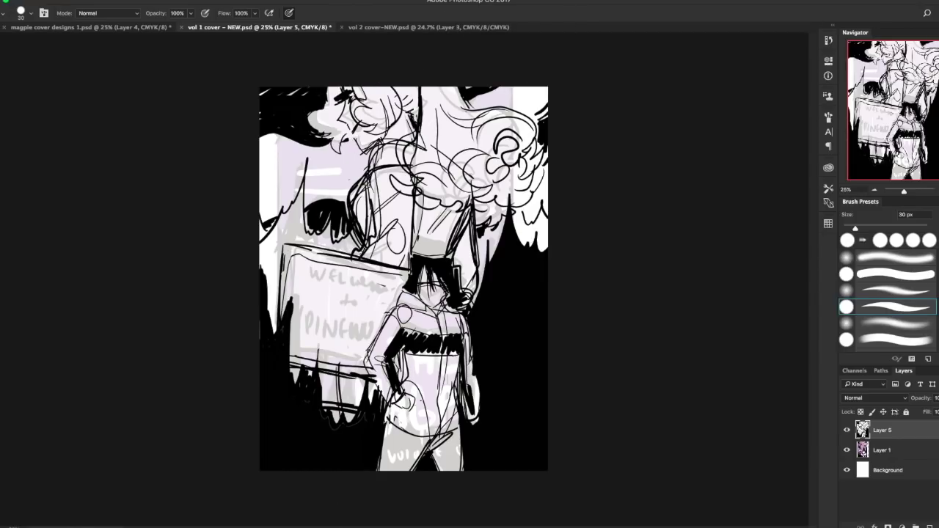
pyautogui.moveTo(476, 254)
pyautogui.mouseDown()
pyautogui.moveTo(469, 281)
pyautogui.moveTo(490, 237)
pyautogui.moveTo(475, 311)
pyautogui.mouseUp()
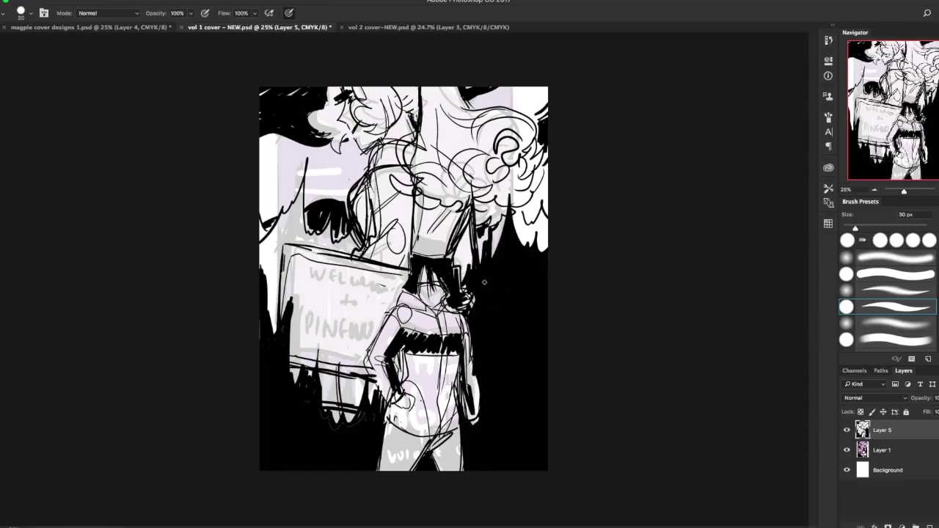
# Letter "WELCOME to PINEWOOD" on the sign in black over the faded rough lettering.
pyautogui.moveTo(304, 268)
pyautogui.mouseDown()
pyautogui.moveTo(320, 286)
pyautogui.moveTo(391, 279)
pyautogui.moveTo(394, 292)
pyautogui.mouseUp()
pyautogui.moveTo(343, 295); pyautogui.dragTo(358, 306)
pyautogui.moveTo(296, 304)
pyautogui.mouseDown()
pyautogui.moveTo(322, 334)
pyautogui.moveTo(329, 323)
pyautogui.mouseUp()
pyautogui.moveTo(329, 323); pyautogui.dragTo(360, 322)
pyautogui.moveTo(367, 322); pyautogui.dragTo(374, 323)
pyautogui.moveTo(381, 320); pyautogui.dragTo(381, 342)
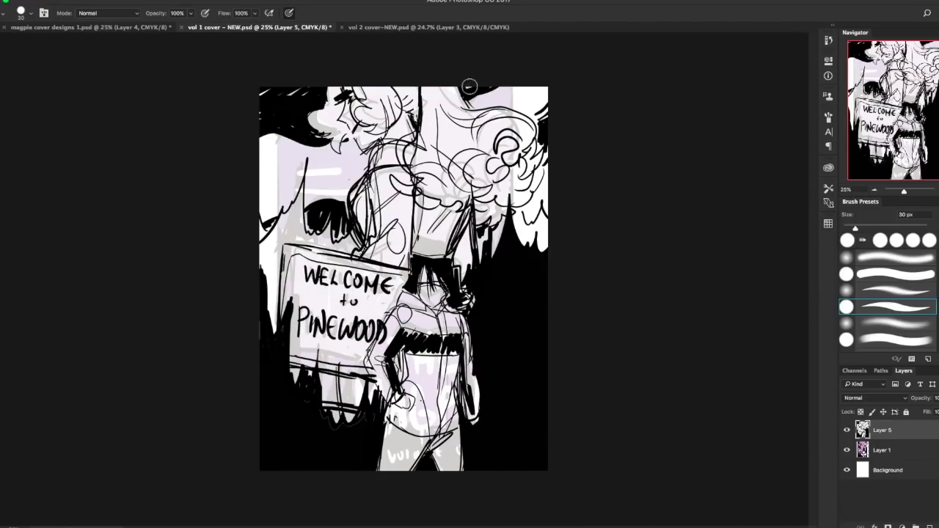
# Erase thin jagged treetop outlines into the black forest on both sides of the small figure and refine them with black strokes.
pyautogui.press('e')
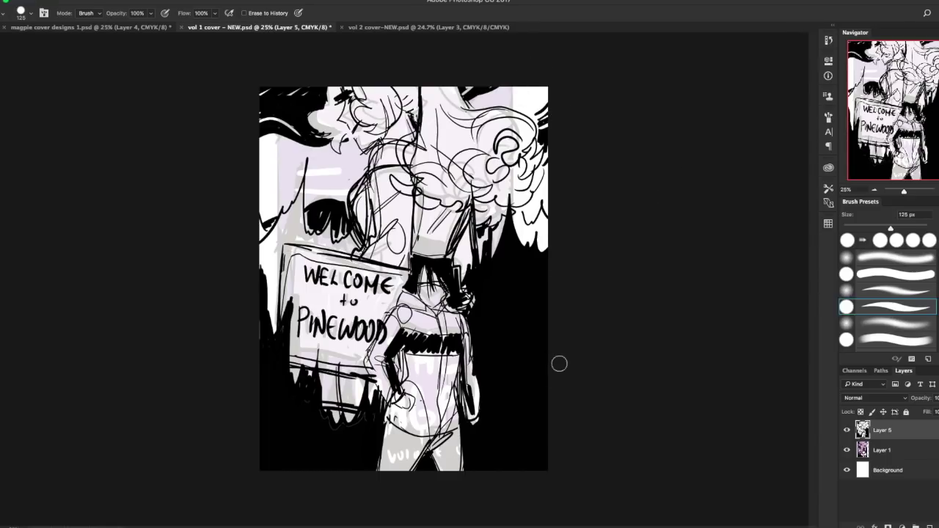
pyautogui.moveTo(543, 336); pyautogui.dragTo(481, 434)
pyautogui.moveTo(263, 469)
pyautogui.mouseDown()
pyautogui.moveTo(291, 465)
pyautogui.moveTo(316, 481)
pyautogui.mouseUp()
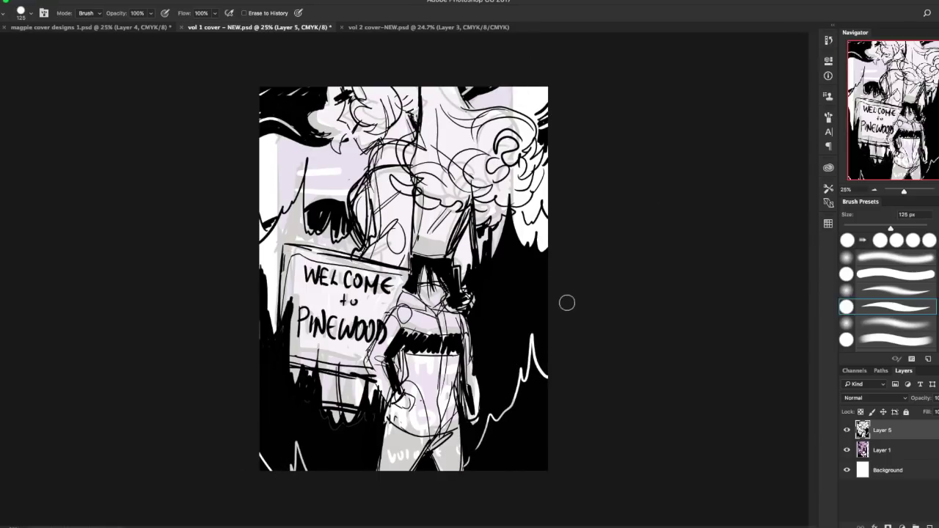
pyautogui.press('b')
pyautogui.moveTo(294, 440)
pyautogui.mouseDown()
pyautogui.moveTo(308, 475)
pyautogui.moveTo(263, 464)
pyautogui.moveTo(281, 443)
pyautogui.moveTo(302, 470)
pyautogui.mouseUp()
pyautogui.moveTo(484, 374)
pyautogui.mouseDown()
pyautogui.moveTo(489, 357)
pyautogui.moveTo(502, 380)
pyautogui.moveTo(508, 360)
pyautogui.mouseUp()
pyautogui.moveTo(547, 284)
pyautogui.mouseDown()
pyautogui.moveTo(543, 273)
pyautogui.moveTo(507, 334)
pyautogui.mouseUp()
pyautogui.moveTo(299, 449)
pyautogui.mouseDown()
pyautogui.moveTo(326, 416)
pyautogui.moveTo(348, 467)
pyautogui.mouseUp()
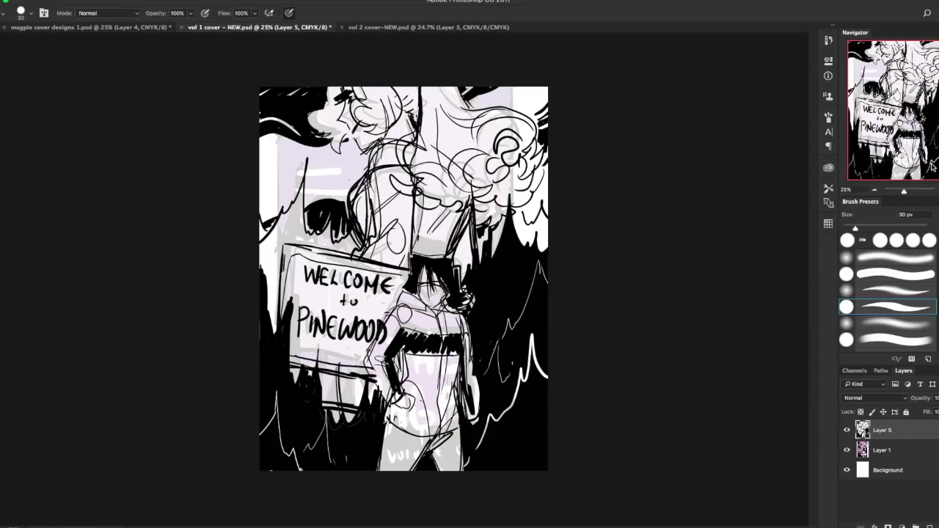
# Compare the line art with and without the rough on Layer 1, leaving Layer 1 hidden.
pyautogui.click(848, 450)
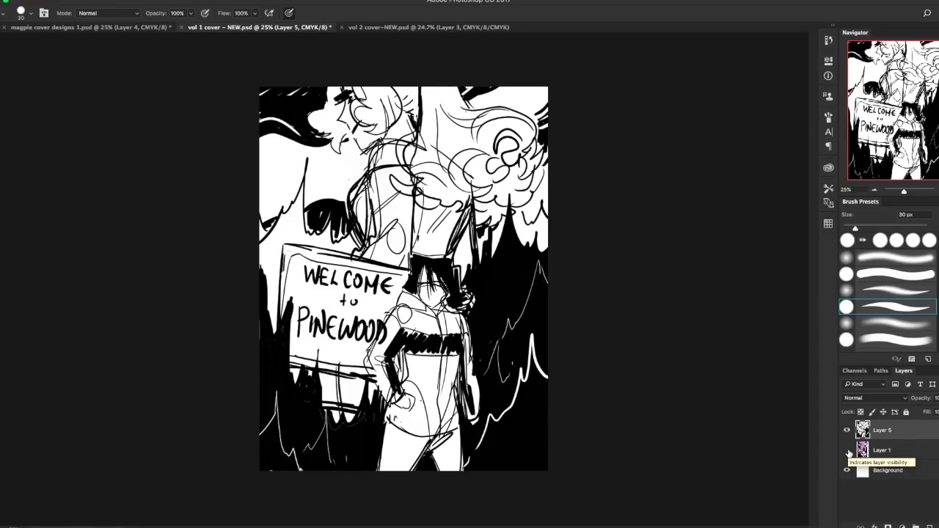
pyautogui.click(848, 452)
pyautogui.click(848, 451)
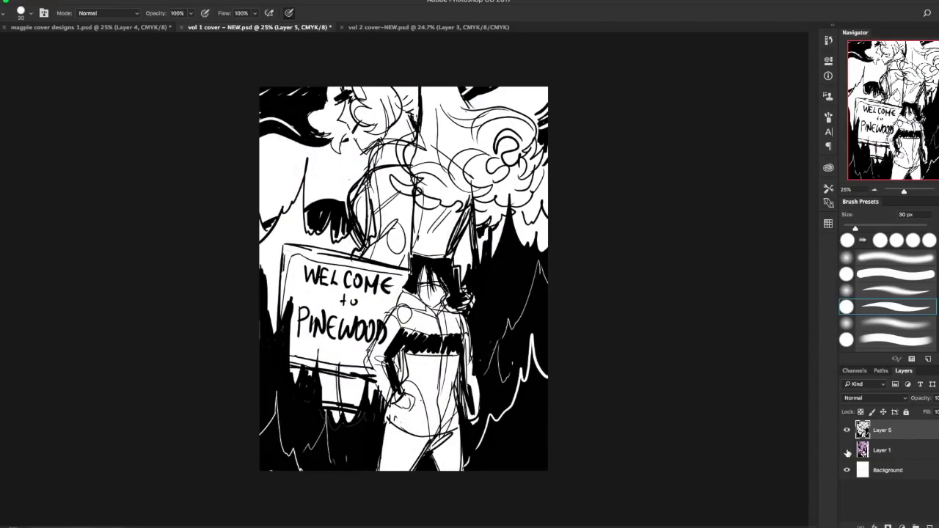
# Shift the line art layer to the right and extend the drawing across the blank strip along the page's left edge.
pyautogui.press('super+t')
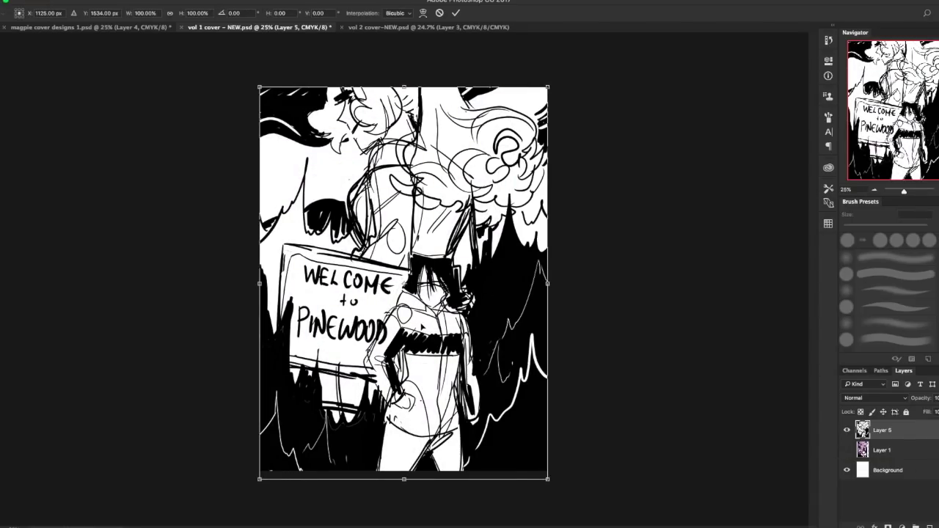
pyautogui.hotkey('shift', 'Right')
pyautogui.hotkey('shift', 'Right')
pyautogui.hotkey('shift', 'Right')
pyautogui.hotkey('shift', 'Right')
pyautogui.hotkey('shift', 'Right')
pyautogui.hotkey('shift', 'Right')
pyautogui.press('Return')
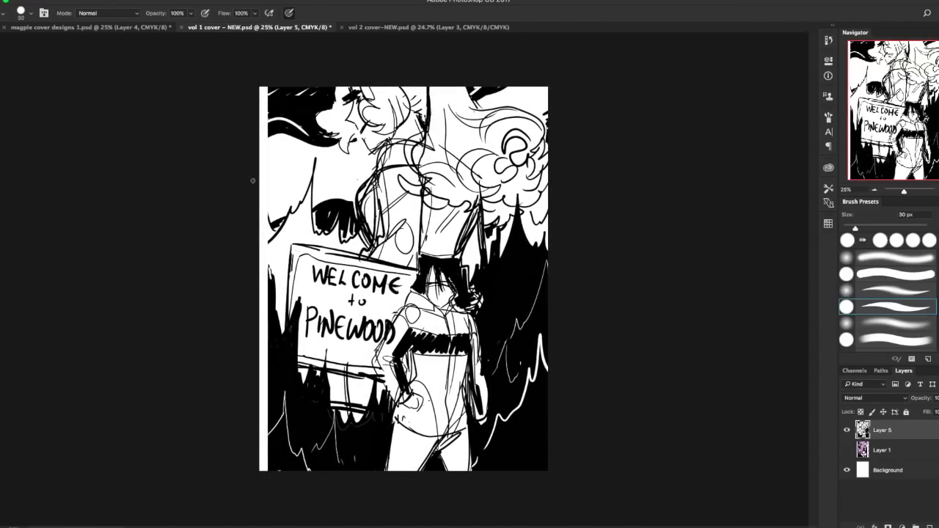
pyautogui.moveTo(263, 233)
pyautogui.mouseDown()
pyautogui.moveTo(265, 403)
pyautogui.moveTo(252, 153)
pyautogui.moveTo(258, 107)
pyautogui.moveTo(276, 82)
pyautogui.mouseUp()
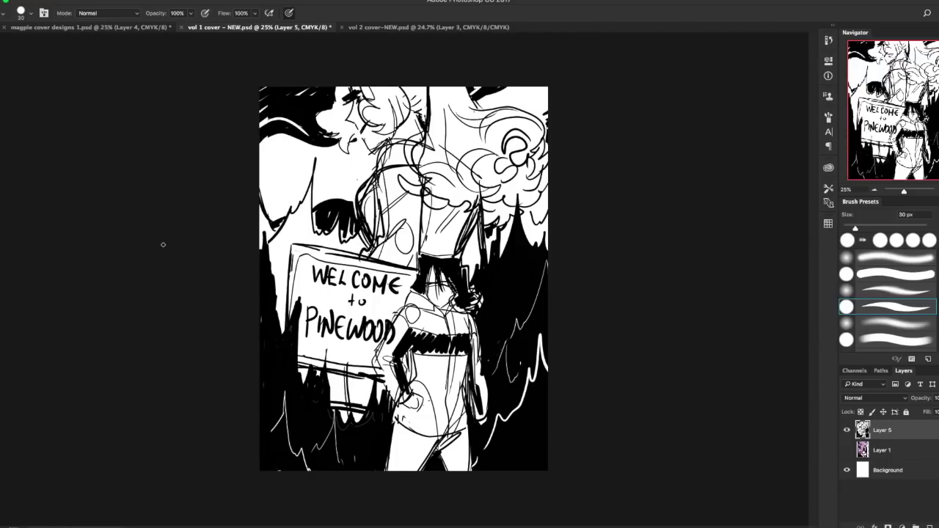
# Rework the large figure's far arm and side below the curls, redrawing the outlines and erasing the excess black.
pyautogui.moveTo(471, 166)
pyautogui.mouseDown()
pyautogui.moveTo(449, 246)
pyautogui.moveTo(479, 253)
pyautogui.moveTo(461, 251)
pyautogui.mouseUp()
pyautogui.press('e')
pyautogui.press('b')
pyautogui.moveTo(469, 210)
pyautogui.mouseDown()
pyautogui.moveTo(448, 251)
pyautogui.moveTo(474, 173)
pyautogui.moveTo(496, 213)
pyautogui.mouseUp()
pyautogui.press('e')
pyautogui.press('b')
pyautogui.press('e')
pyautogui.press('b')
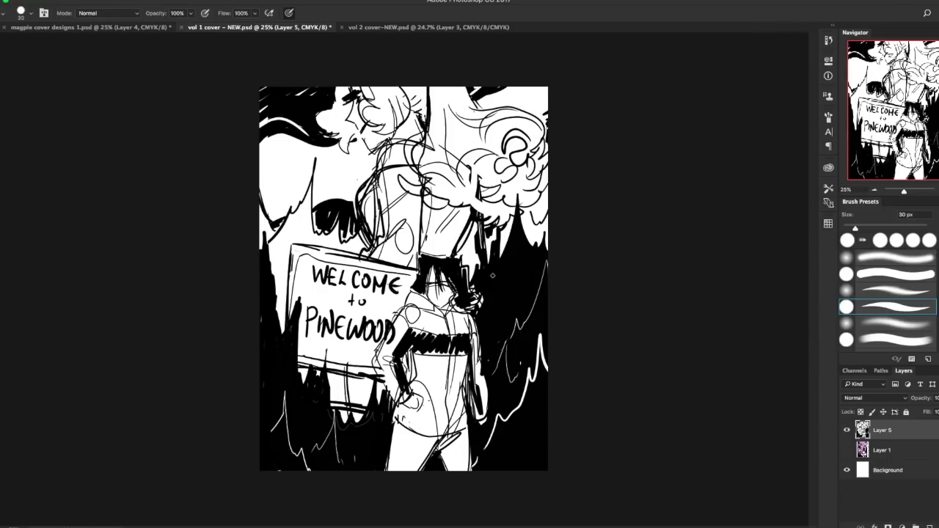
pyautogui.press('e')
pyautogui.moveTo(479, 260)
pyautogui.mouseDown()
pyautogui.moveTo(493, 241)
pyautogui.moveTo(494, 263)
pyautogui.moveTo(437, 253)
pyautogui.mouseUp()
pyautogui.press('b')
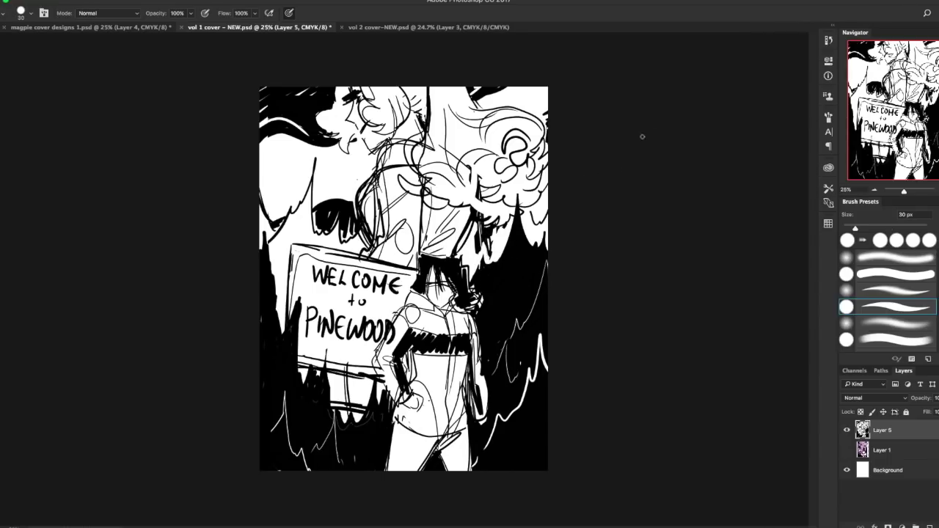
# Lock the line art layer's transparent pixels and fill its connected black areas with light blue.
pyautogui.click(906, 412)
pyautogui.click(907, 412)
pyautogui.click(861, 412)
pyautogui.click(1, 345)
pyautogui.click(236, 242)
pyautogui.click(329, 188)
pyautogui.press('g')
pyautogui.click(321, 139)
pyautogui.click(484, 97)
pyautogui.click(510, 276)
pyautogui.press('b')
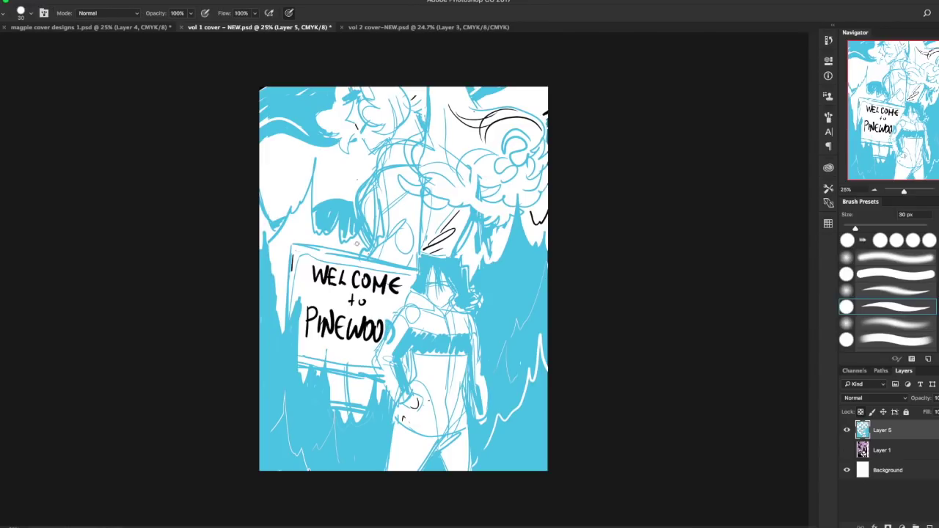
# Enlarge the brush to 700 px and paint the remaining black lines and sign lettering light blue.
pyautogui.press(']')
pyautogui.press(']')
pyautogui.press(']')
pyautogui.press(']')
pyautogui.press(']')
pyautogui.press(']')
pyautogui.press(']')
pyautogui.press(']')
pyautogui.press(']')
pyautogui.press(']')
pyautogui.press(']')
pyautogui.press(']')
pyautogui.press(']')
pyautogui.press(']')
pyautogui.press(']')
pyautogui.press(']')
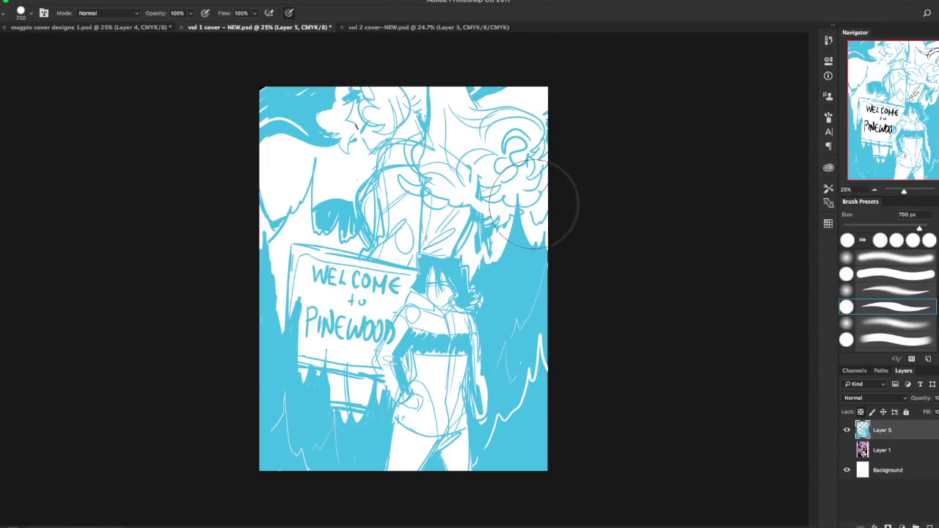
# Lower Layer 5's opacity to about 20% and add a new layer above it.
pyautogui.click(938, 399)
pyautogui.click(916, 413)
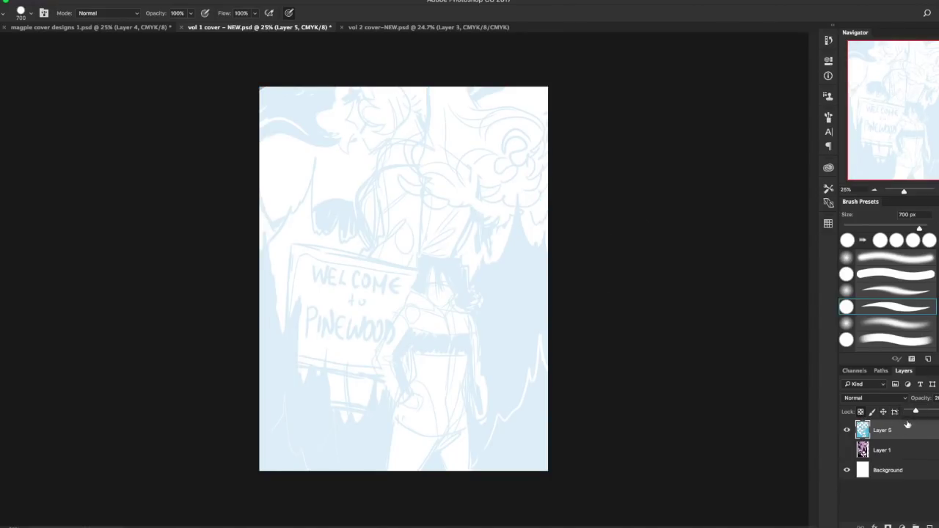
pyautogui.click(930, 527)
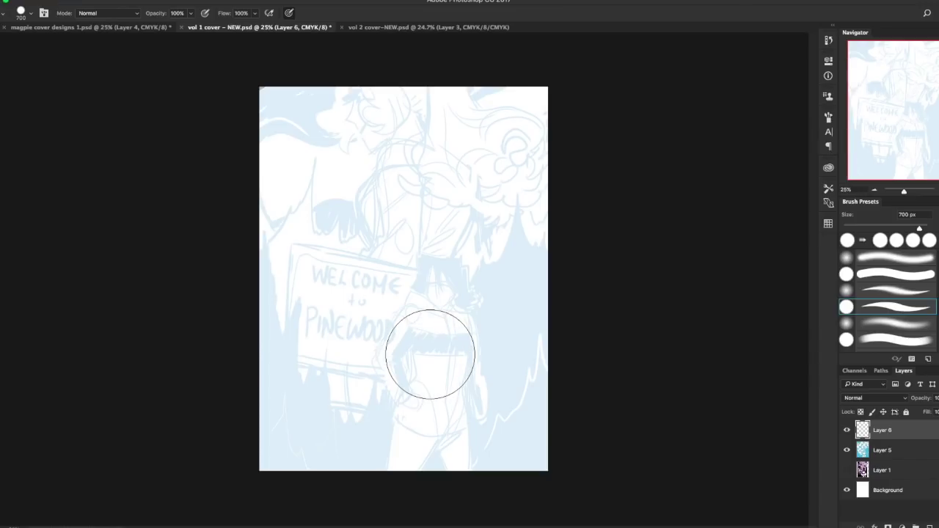
# Prepare a 10 px black brush for inking the small figure's face.
pyautogui.scroll(1, 431, 354)
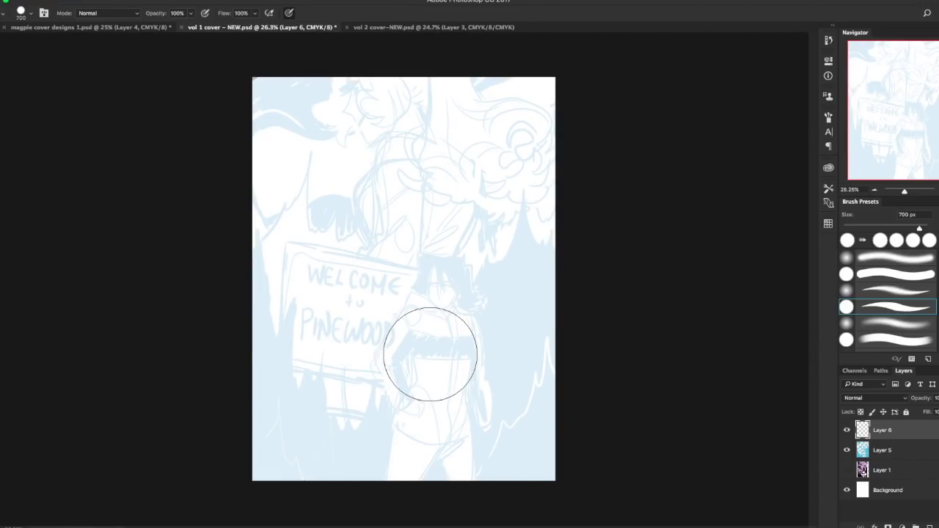
pyautogui.moveTo(907, 193)
pyautogui.mouseDown()
pyautogui.moveTo(916, 193)
pyautogui.moveTo(886, 193)
pyautogui.moveTo(913, 192)
pyautogui.mouseUp()
pyautogui.moveTo(899, 112); pyautogui.dragTo(909, 116)
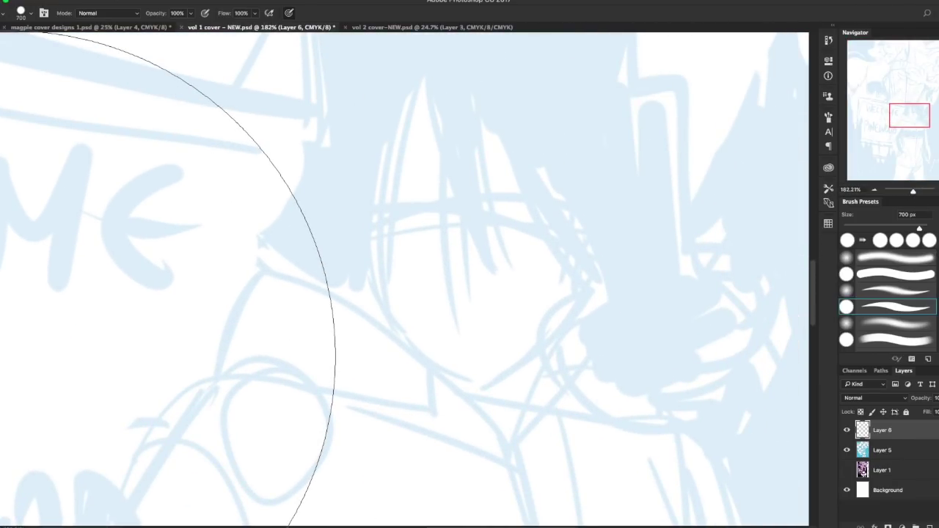
pyautogui.moveTo(920, 228); pyautogui.dragTo(855, 229)
pyautogui.write('17')
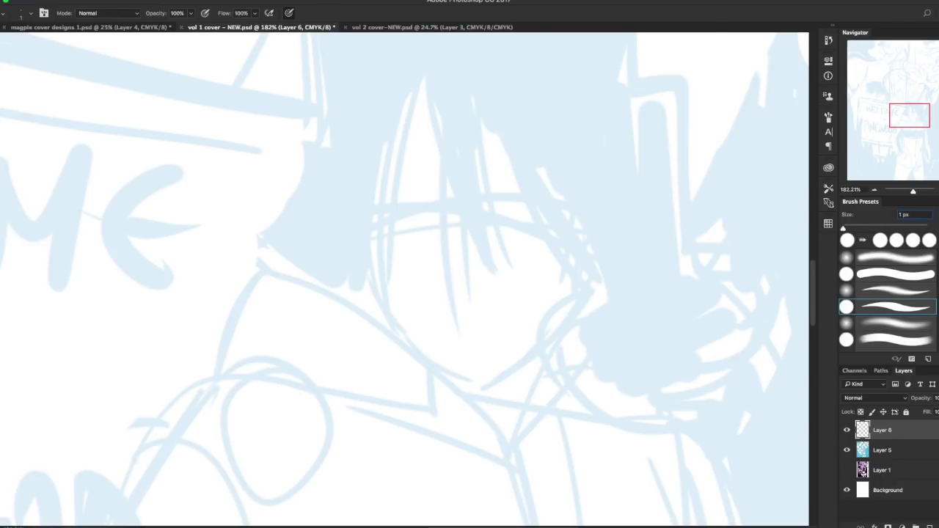
pyautogui.press('Return')
pyautogui.click(96, 322)
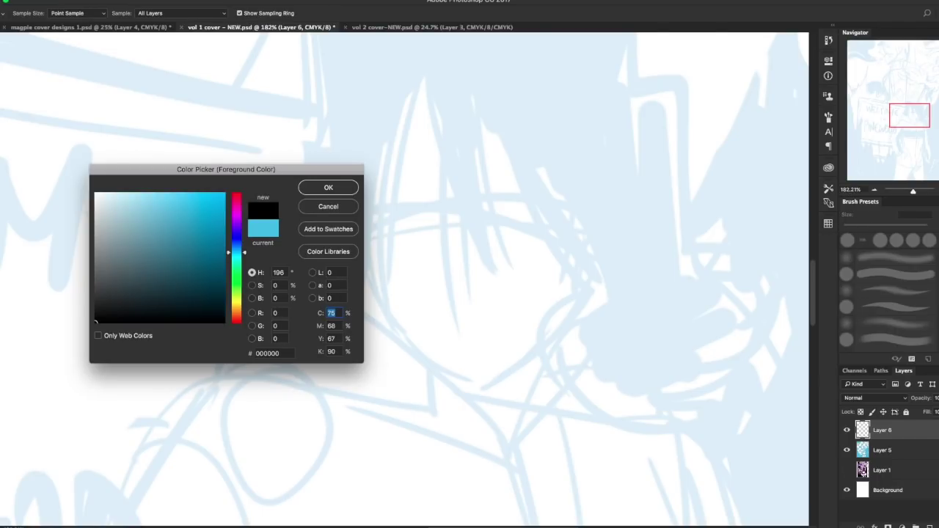
pyautogui.press('Return')
# Try out the small figure's nose and mouth lines, erasing and redrawing the strokes.
pyautogui.moveTo(436, 116)
pyautogui.mouseDown()
pyautogui.moveTo(446, 199)
pyautogui.moveTo(439, 242)
pyautogui.mouseUp()
pyautogui.moveTo(431, 280); pyautogui.dragTo(470, 262)
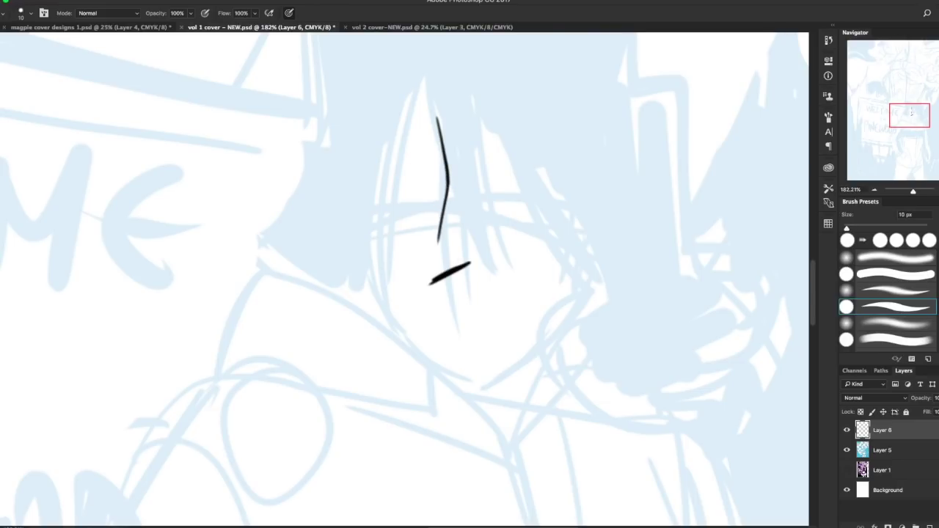
pyautogui.press('e')
pyautogui.moveTo(439, 115)
pyautogui.mouseDown()
pyautogui.moveTo(449, 262)
pyautogui.moveTo(442, 215)
pyautogui.moveTo(426, 252)
pyautogui.mouseUp()
pyautogui.press('b')
pyautogui.press('e')
pyautogui.moveTo(436, 140); pyautogui.dragTo(428, 225)
pyautogui.press('b')
pyautogui.moveTo(439, 104)
pyautogui.mouseDown()
pyautogui.moveTo(435, 251)
pyautogui.moveTo(464, 260)
pyautogui.mouseUp()
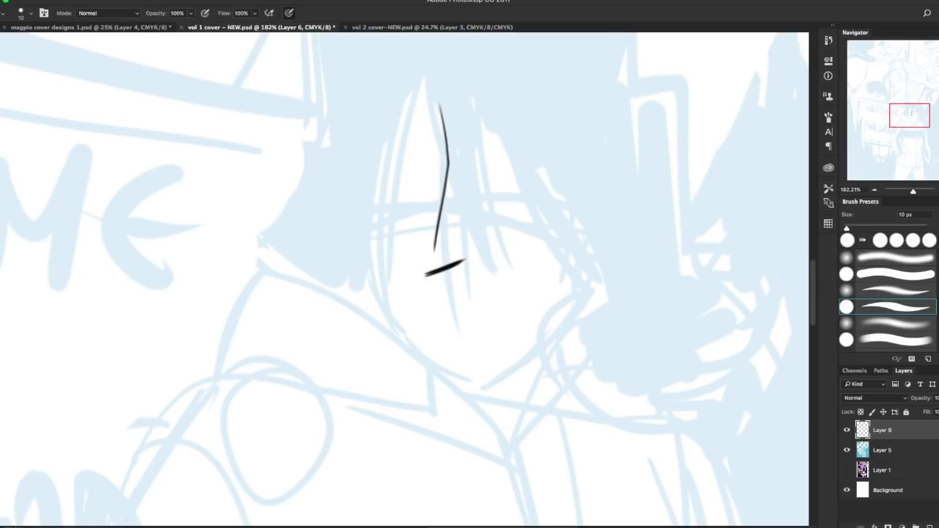
# Draw the small figure's face outline, undoing the first attempt and redrawing it together with the nose and mouth.
pyautogui.moveTo(363, 126)
pyautogui.mouseDown()
pyautogui.moveTo(409, 346)
pyautogui.moveTo(447, 391)
pyautogui.moveTo(577, 335)
pyautogui.mouseUp()
pyautogui.press('super+1')
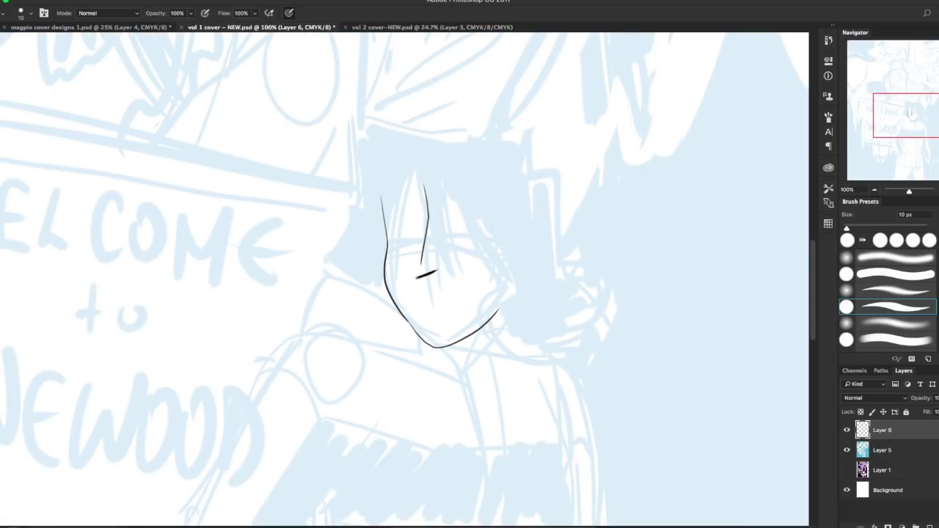
pyautogui.press('super+alt+z')
pyautogui.press('super+alt+z')
pyautogui.press('super+alt+z')
pyautogui.moveTo(389, 200)
pyautogui.mouseDown()
pyautogui.moveTo(408, 317)
pyautogui.moveTo(506, 257)
pyautogui.mouseUp()
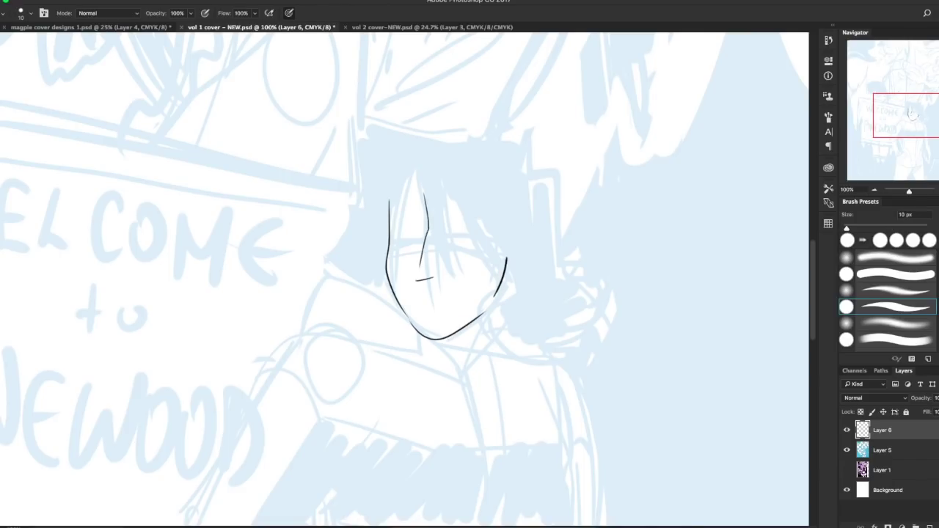
# Outline the small figure's hair with pointed bangs and flared ends, and erase the lines overlapping the face.
pyautogui.moveTo(417, 158); pyautogui.dragTo(456, 270)
pyautogui.moveTo(446, 175); pyautogui.dragTo(470, 286)
pyautogui.moveTo(504, 186)
pyautogui.mouseDown()
pyautogui.moveTo(502, 340)
pyautogui.moveTo(524, 363)
pyautogui.mouseUp()
pyautogui.moveTo(534, 156)
pyautogui.mouseDown()
pyautogui.moveTo(359, 229)
pyautogui.moveTo(329, 284)
pyautogui.moveTo(574, 261)
pyautogui.moveTo(613, 340)
pyautogui.moveTo(530, 362)
pyautogui.mouseUp()
pyautogui.moveTo(417, 165); pyautogui.dragTo(387, 234)
pyautogui.press('e')
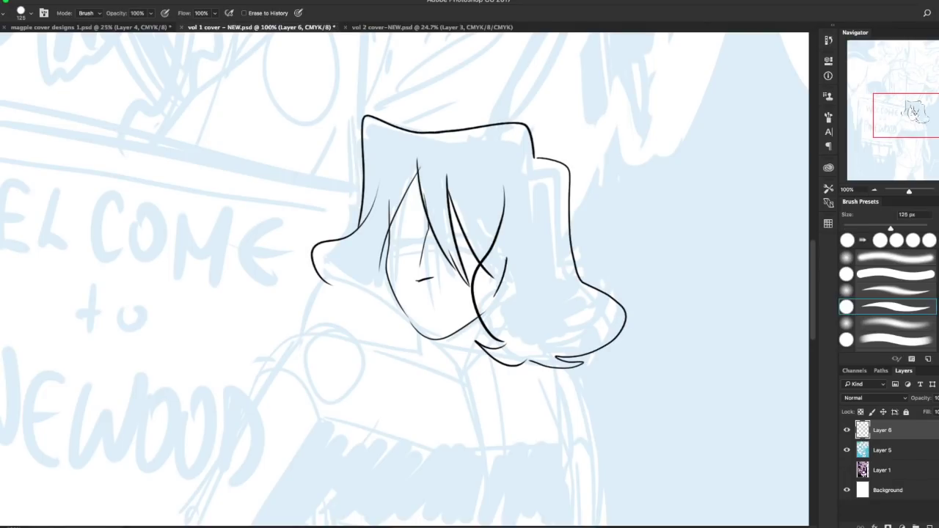
pyautogui.moveTo(503, 292); pyautogui.dragTo(484, 258)
pyautogui.press('b')
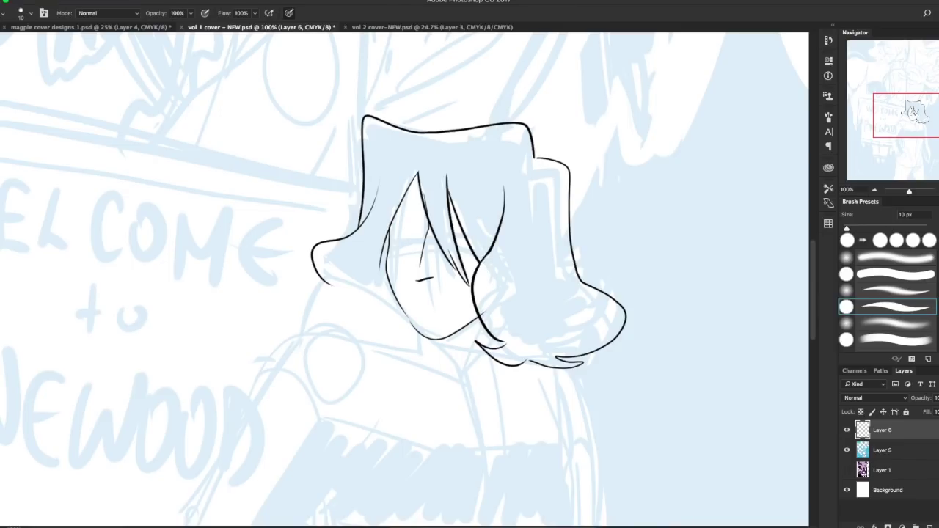
# Ink the small figure's jacket collar, the shadow under the chin, and the outline of the near shoulder and sleeve.
pyautogui.moveTo(333, 275); pyautogui.dragTo(305, 332)
pyautogui.moveTo(334, 275); pyautogui.dragTo(448, 376)
pyautogui.moveTo(482, 323); pyautogui.dragTo(459, 376)
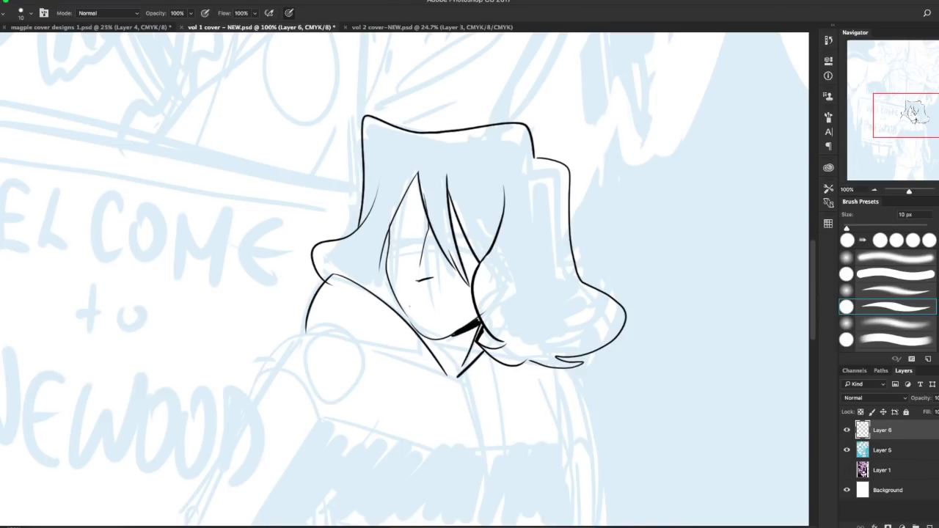
pyautogui.press('e')
pyautogui.moveTo(409, 306); pyautogui.dragTo(419, 309)
pyautogui.press('b')
pyautogui.moveTo(538, 370); pyautogui.dragTo(475, 384)
pyautogui.moveTo(306, 330)
pyautogui.mouseDown()
pyautogui.moveTo(422, 360)
pyautogui.moveTo(437, 378)
pyautogui.moveTo(239, 425)
pyautogui.mouseUp()
pyautogui.moveTo(255, 382); pyautogui.dragTo(345, 448)
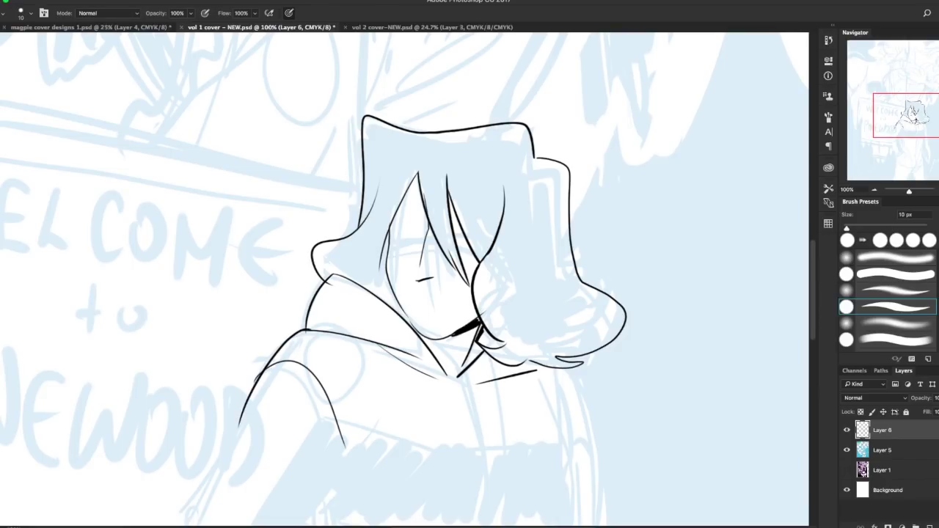
# Ink the small figure's far shoulder and arm lines, fill the neck shadow, and draw curled hair tips over the collar.
pyautogui.moveTo(560, 366); pyautogui.dragTo(594, 476)
pyautogui.moveTo(543, 383)
pyautogui.mouseDown()
pyautogui.moveTo(562, 512)
pyautogui.moveTo(570, 444)
pyautogui.mouseUp()
pyautogui.moveTo(477, 345)
pyautogui.mouseDown()
pyautogui.moveTo(453, 377)
pyautogui.moveTo(465, 364)
pyautogui.mouseUp()
pyautogui.moveTo(344, 294); pyautogui.dragTo(397, 328)
pyautogui.press('e')
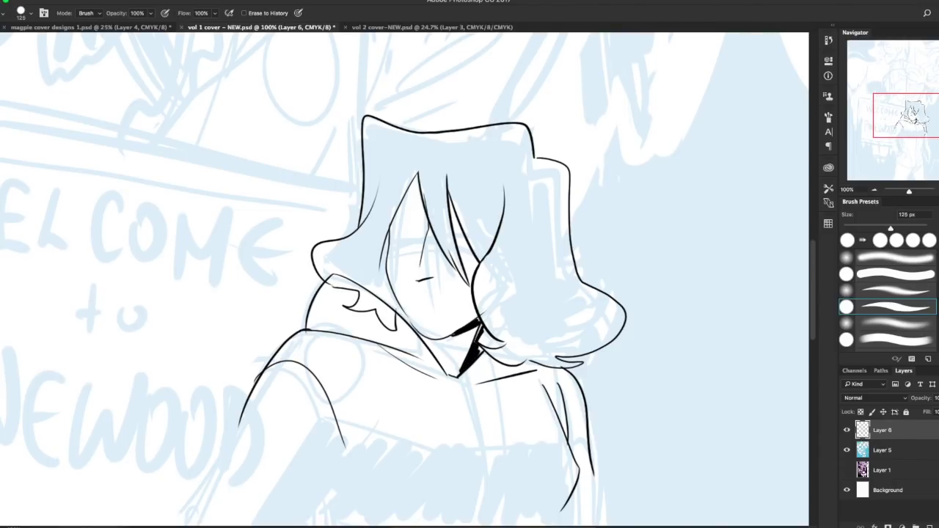
pyautogui.moveTo(343, 277); pyautogui.dragTo(393, 311)
# Redraw the small figure's hair ends with pointed flips and add an outward curl beside the collar.
pyautogui.press('b')
pyautogui.press('e')
pyautogui.press('b')
pyautogui.moveTo(540, 366)
pyautogui.mouseDown()
pyautogui.moveTo(621, 332)
pyautogui.moveTo(557, 353)
pyautogui.mouseUp()
pyautogui.moveTo(557, 353); pyautogui.dragTo(601, 348)
pyautogui.moveTo(601, 348); pyautogui.dragTo(526, 364)
pyautogui.moveTo(311, 233); pyautogui.dragTo(314, 293)
pyautogui.moveTo(289, 289); pyautogui.dragTo(307, 308)
pyautogui.scroll(-10, 403, 289)
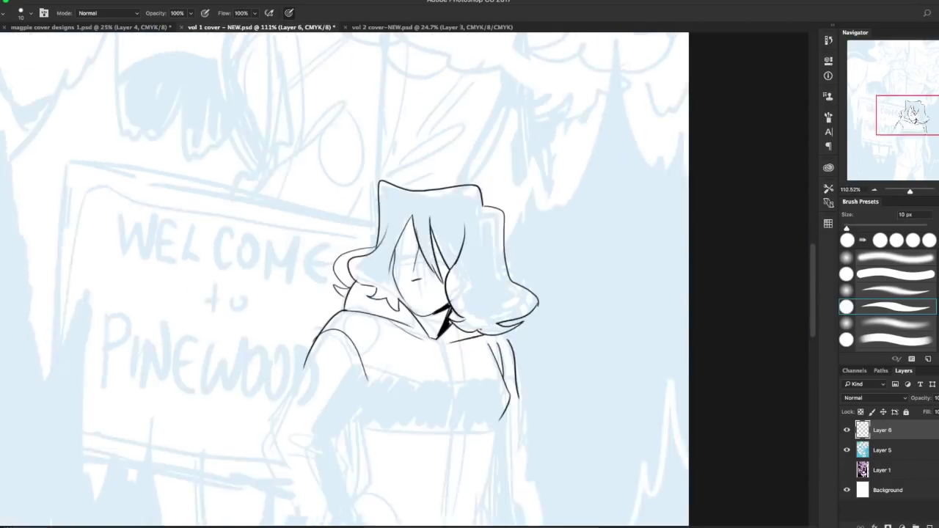
# Clear the small figure's line art from Layer 6.
pyautogui.press('e')
pyautogui.moveTo(501, 367)
pyautogui.mouseDown()
pyautogui.moveTo(490, 301)
pyautogui.moveTo(429, 275)
pyautogui.moveTo(400, 331)
pyautogui.mouseUp()
# Open the image size settings and try turning resampling off and back on with different measurement units.
pyautogui.click(118, 1)
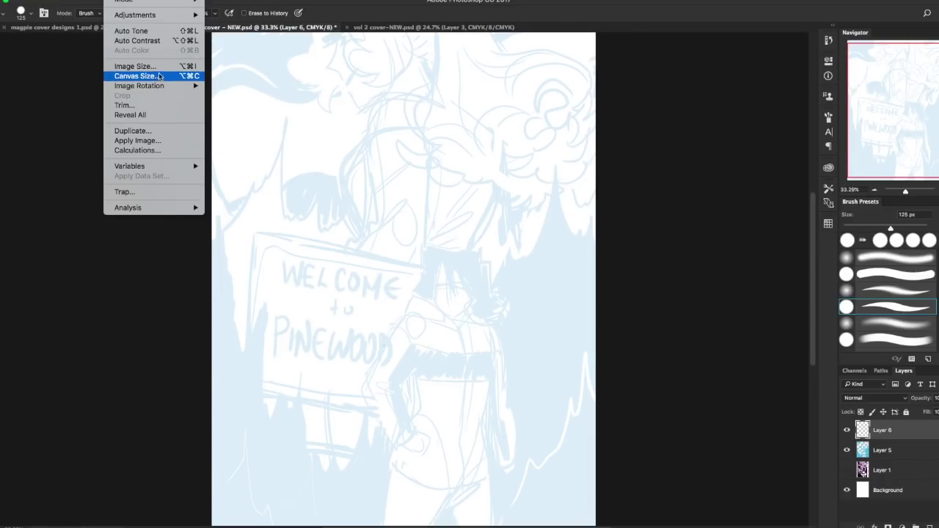
pyautogui.click(158, 76)
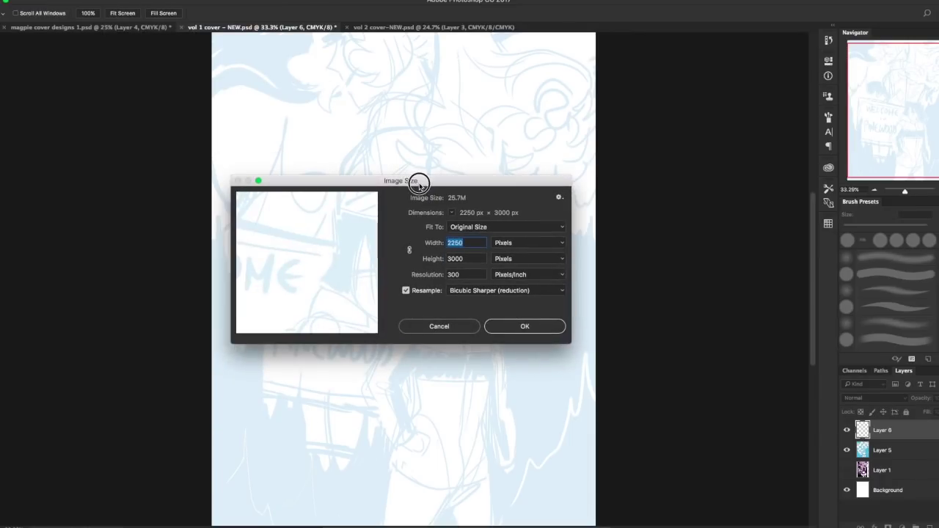
pyautogui.click(406, 291)
pyautogui.click(514, 259)
pyautogui.click(514, 258)
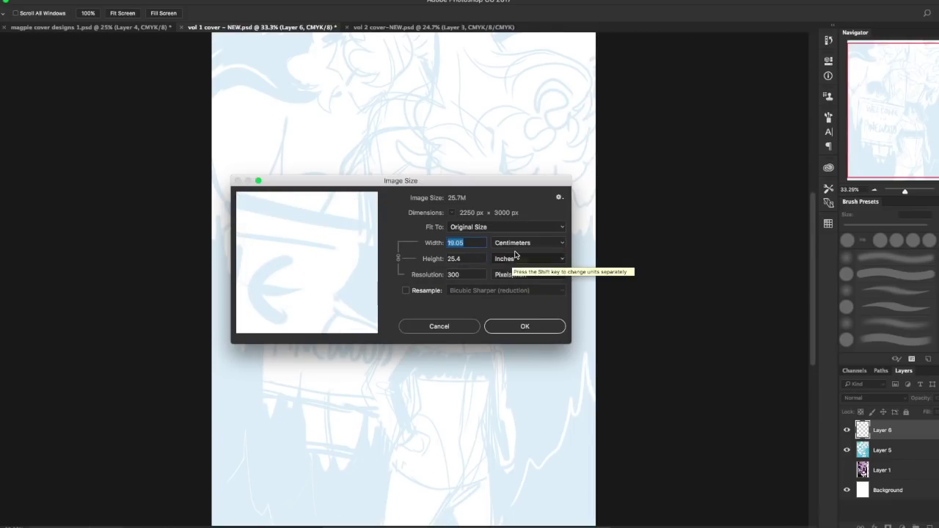
pyautogui.click(405, 291)
pyautogui.click(506, 256)
pyautogui.click(506, 251)
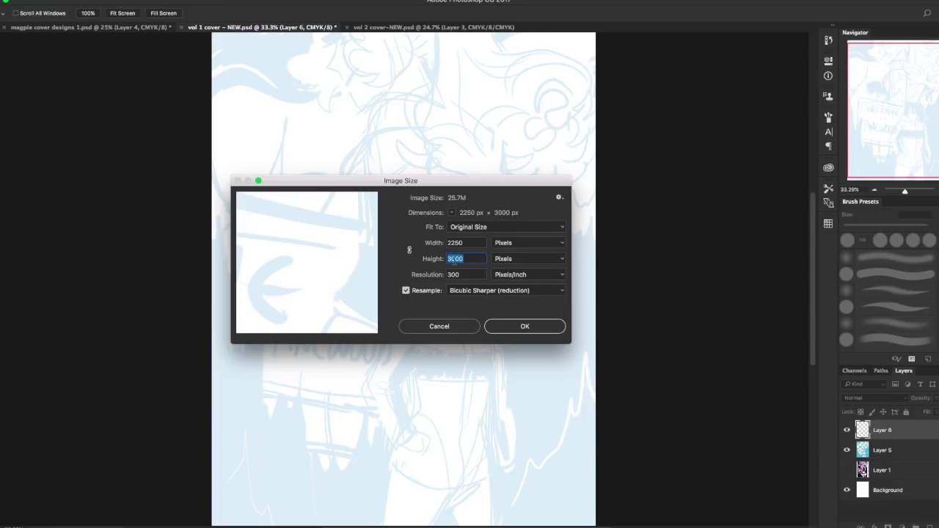
# Try resizing the image to a height of 3500 px without constraining its proportions, and undo the resize.
pyautogui.click(455, 259)
pyautogui.click(455, 245)
pyautogui.doubleClick(455, 247)
pyautogui.doubleClick(455, 259)
pyautogui.write('3500')
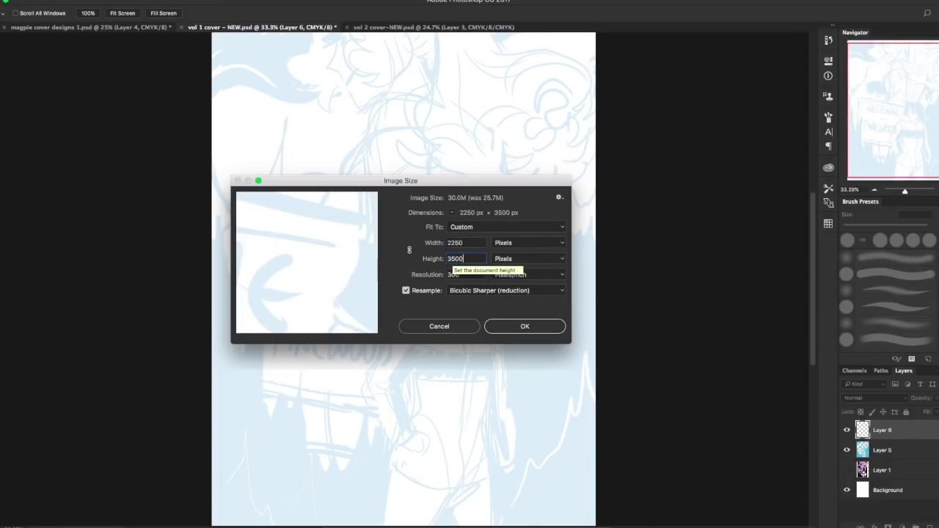
pyautogui.press('Return')
pyautogui.scroll(-2, 384, 400)
pyautogui.scroll(-2, 384, 400)
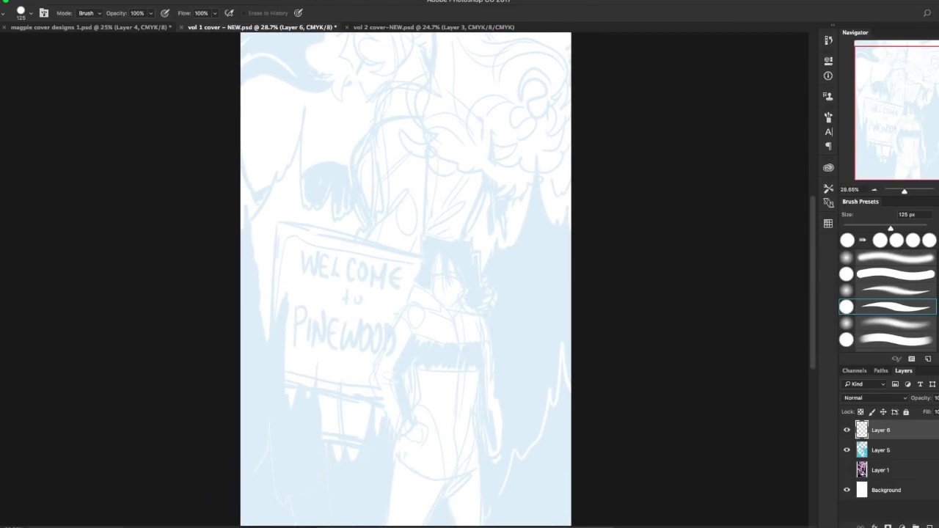
pyautogui.press('super+z')
# Resize the image proportionally to 2625 x 3500 px at 300 pixels per inch and fit it on screen.
pyautogui.click(117, 0)
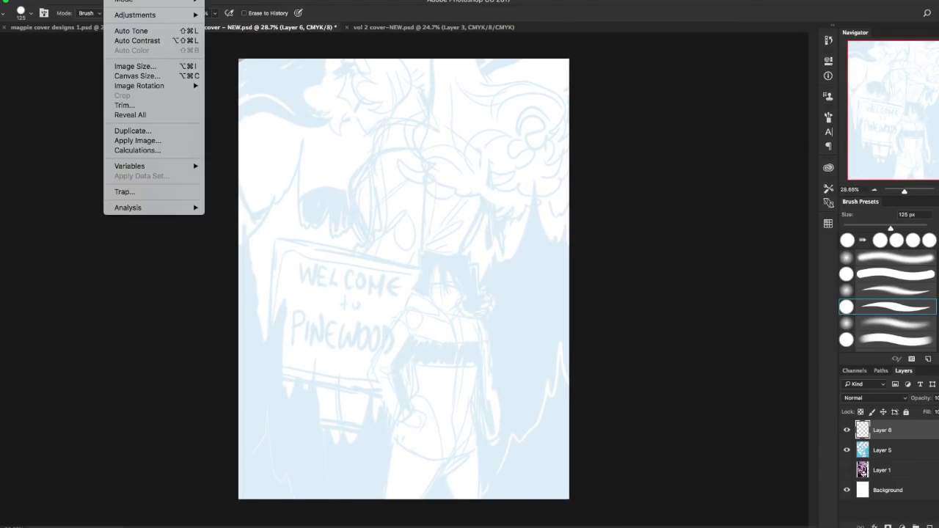
pyautogui.moveTo(157, 85)
pyautogui.click(157, 67)
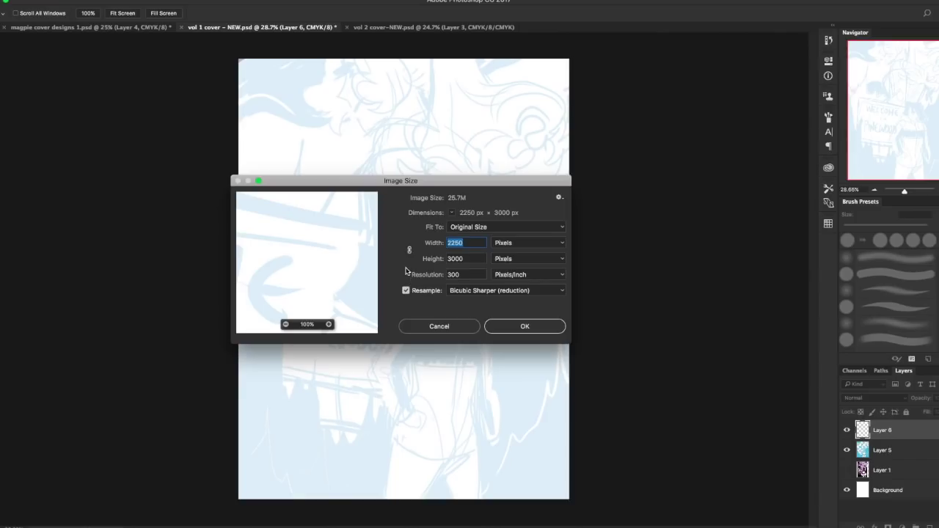
pyautogui.doubleClick(461, 258)
pyautogui.write('3500')
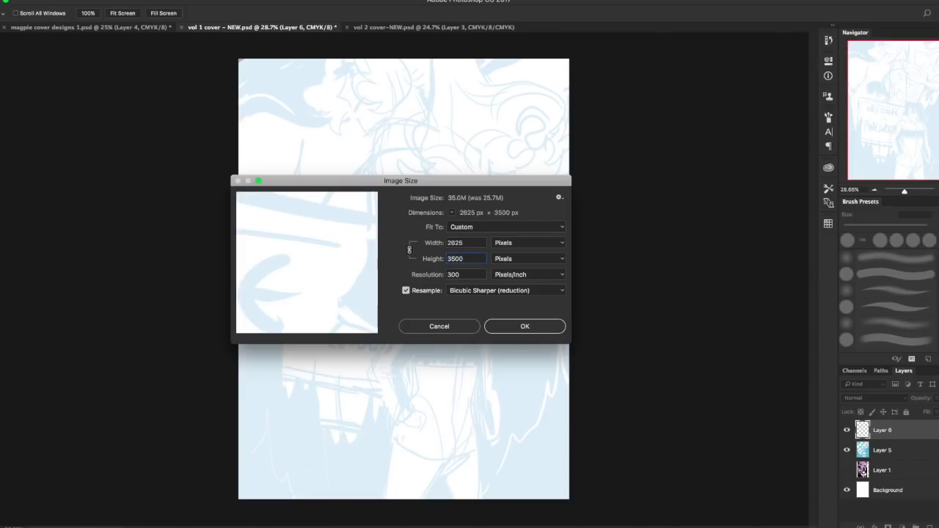
pyautogui.press('Return')
pyautogui.press('super+minus')
pyautogui.press('super+minus')
pyautogui.press('super+0')
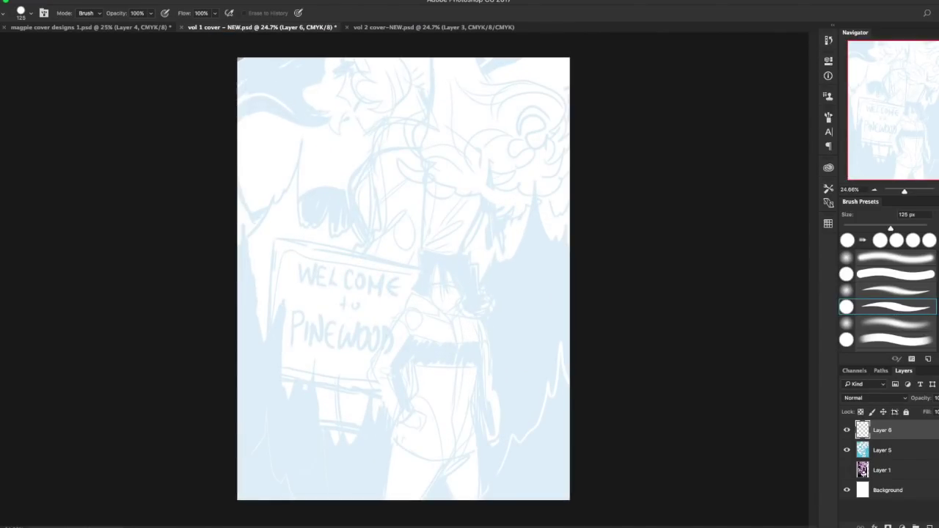
# Lasso the small figure on Layer 5, scale it down to about 91%, and deselect it.
pyautogui.scroll(2, 403, 279)
pyautogui.scroll(-5, 404, 278)
pyautogui.press('l')
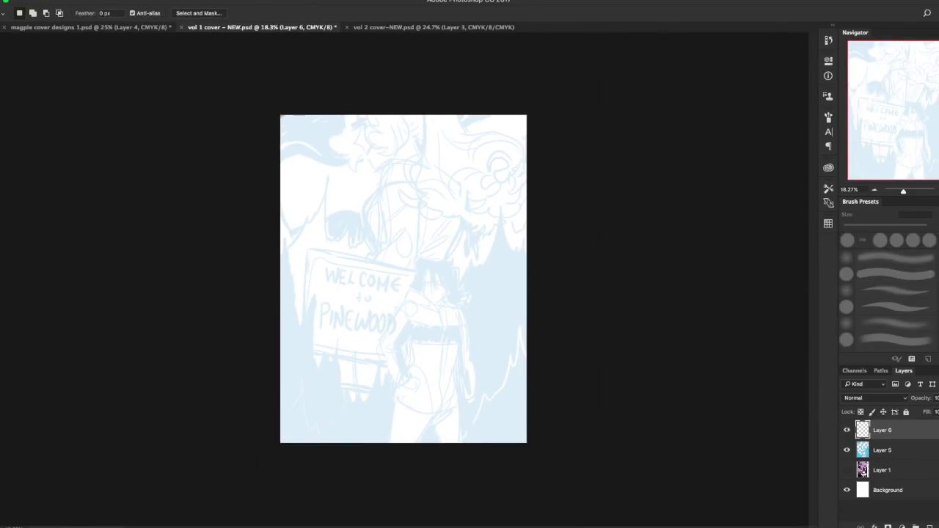
pyautogui.click(883, 450)
pyautogui.moveTo(392, 315)
pyautogui.mouseDown()
pyautogui.moveTo(388, 440)
pyautogui.moveTo(465, 405)
pyautogui.moveTo(474, 331)
pyautogui.mouseUp()
pyautogui.hotkey('ctrl', 't')
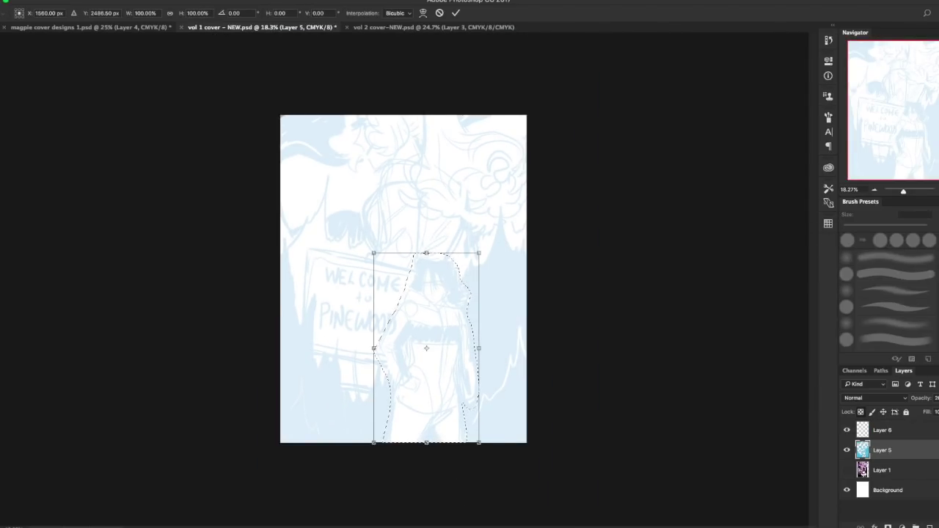
pyautogui.moveTo(374, 251); pyautogui.dragTo(384, 271)
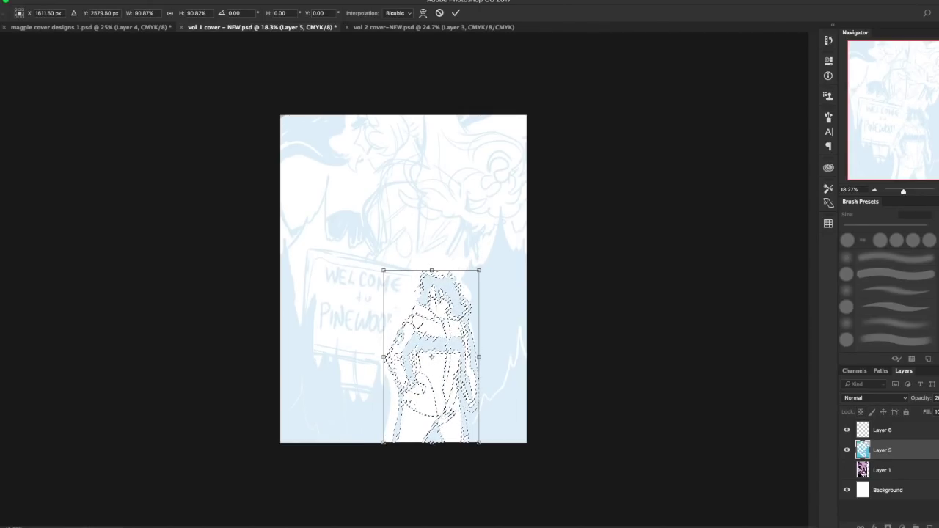
pyautogui.press('Return')
pyautogui.hotkey('ctrl', 'd')
# Ink the small figure's jacket collar and its lower seam on Layer 6 with the 10 px brush.
pyautogui.click(883, 431)
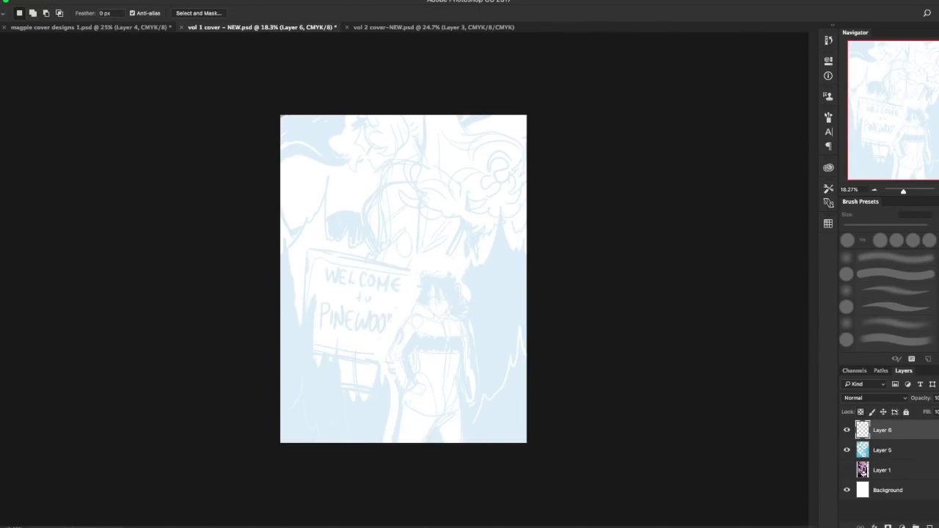
pyautogui.moveTo(904, 191); pyautogui.dragTo(910, 192)
pyautogui.moveTo(900, 110); pyautogui.dragTo(911, 123)
pyautogui.press('b')
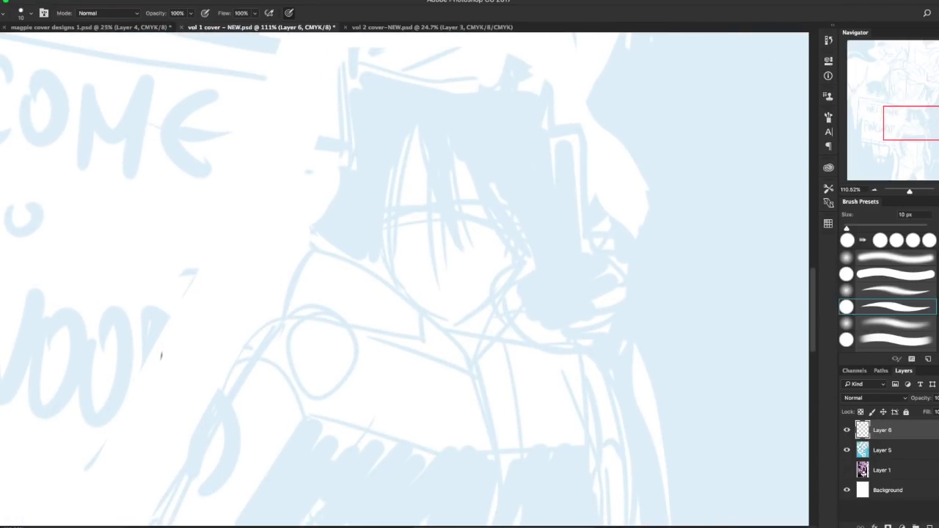
pyautogui.moveTo(284, 321)
pyautogui.mouseDown()
pyautogui.moveTo(315, 252)
pyautogui.moveTo(476, 371)
pyautogui.mouseUp()
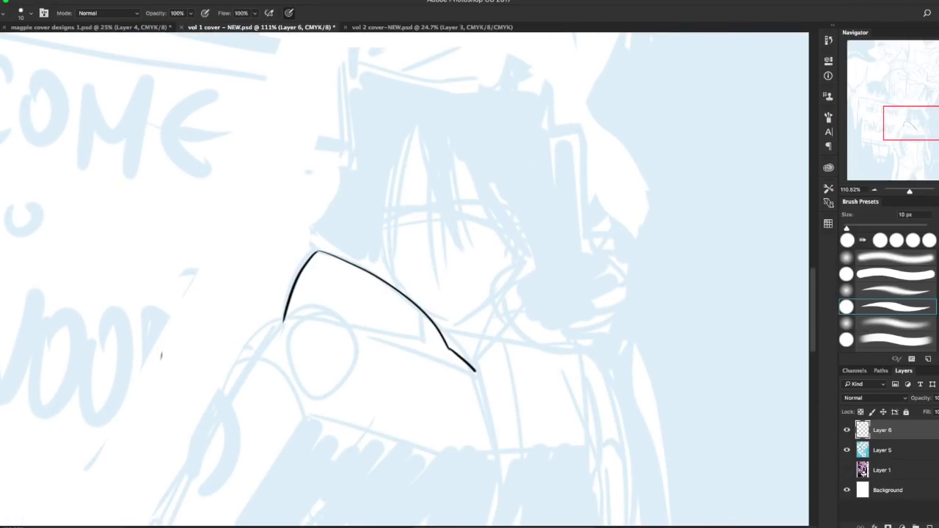
pyautogui.moveTo(511, 280)
pyautogui.mouseDown()
pyautogui.moveTo(486, 355)
pyautogui.moveTo(514, 322)
pyautogui.moveTo(568, 342)
pyautogui.moveTo(492, 372)
pyautogui.mouseUp()
pyautogui.moveTo(302, 325)
pyautogui.mouseDown()
pyautogui.moveTo(475, 377)
pyautogui.moveTo(403, 339)
pyautogui.mouseUp()
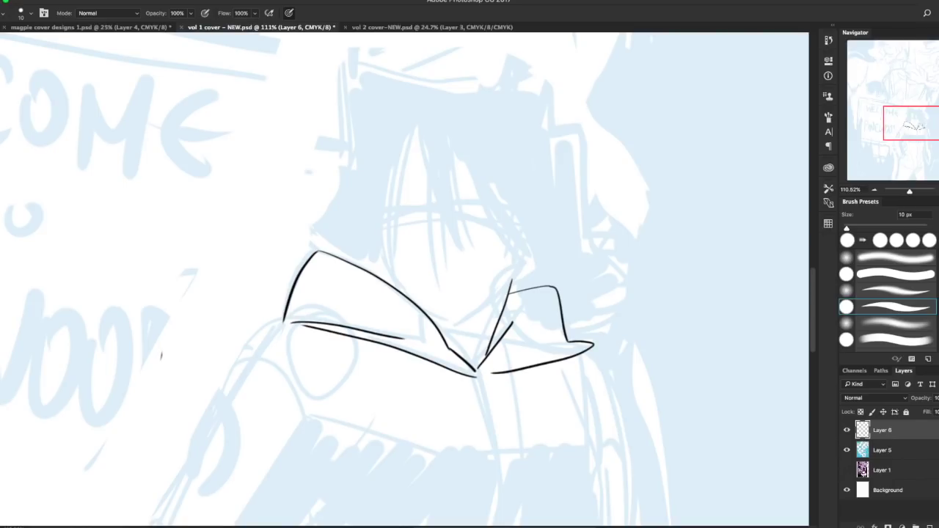
# Ink the small figure's near shoulder and rework the outer edge of the far collar flap, erasing the overlapping lines.
pyautogui.moveTo(305, 324); pyautogui.dragTo(213, 411)
pyautogui.moveTo(585, 353)
pyautogui.mouseDown()
pyautogui.moveTo(614, 436)
pyautogui.moveTo(564, 320)
pyautogui.moveTo(576, 308)
pyautogui.mouseUp()
pyautogui.press('e')
pyautogui.press('b')
pyautogui.moveTo(552, 287); pyautogui.dragTo(576, 354)
pyautogui.press('e')
pyautogui.moveTo(576, 312); pyautogui.dragTo(613, 433)
pyautogui.press('b')
# Draw the far collar flap with a rounded outer edge and outline the far shoulder and sleeve below it.
pyautogui.moveTo(552, 286)
pyautogui.mouseDown()
pyautogui.moveTo(577, 364)
pyautogui.moveTo(562, 287)
pyautogui.moveTo(616, 462)
pyautogui.mouseUp()
pyautogui.press('e')
pyautogui.press('b')
pyautogui.moveTo(581, 351); pyautogui.dragTo(598, 440)
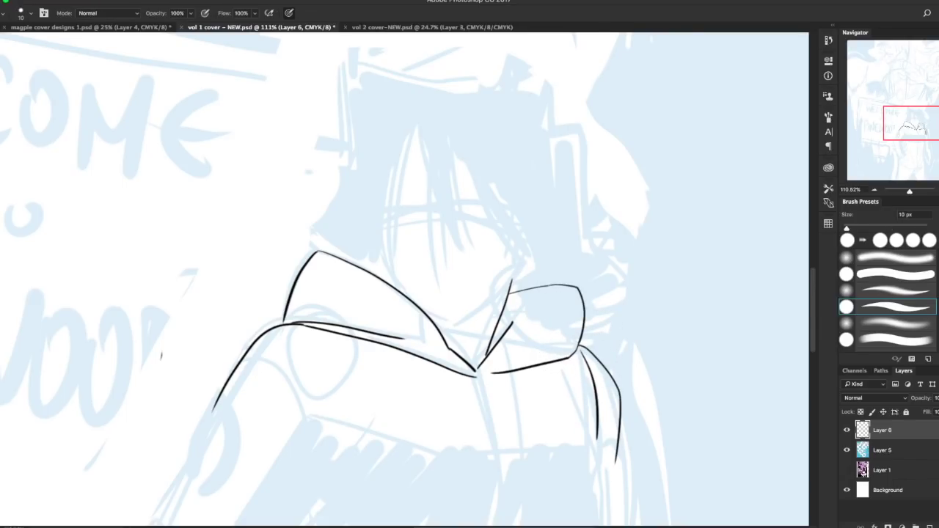
# Ink the near sleeve's seam and armpit fold, and add the inner fold line of the far collar flap.
pyautogui.moveTo(290, 327); pyautogui.dragTo(310, 473)
pyautogui.moveTo(344, 393); pyautogui.dragTo(323, 445)
pyautogui.moveTo(515, 290); pyautogui.dragTo(488, 357)
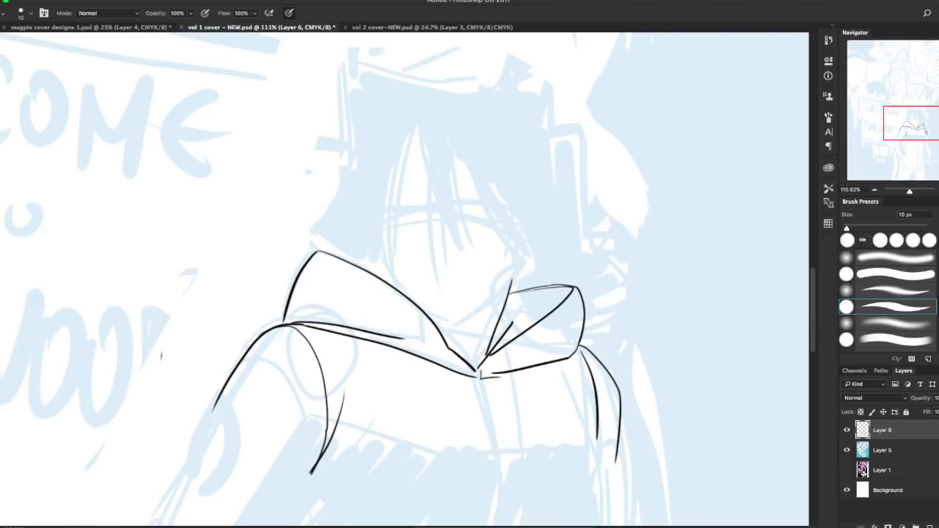